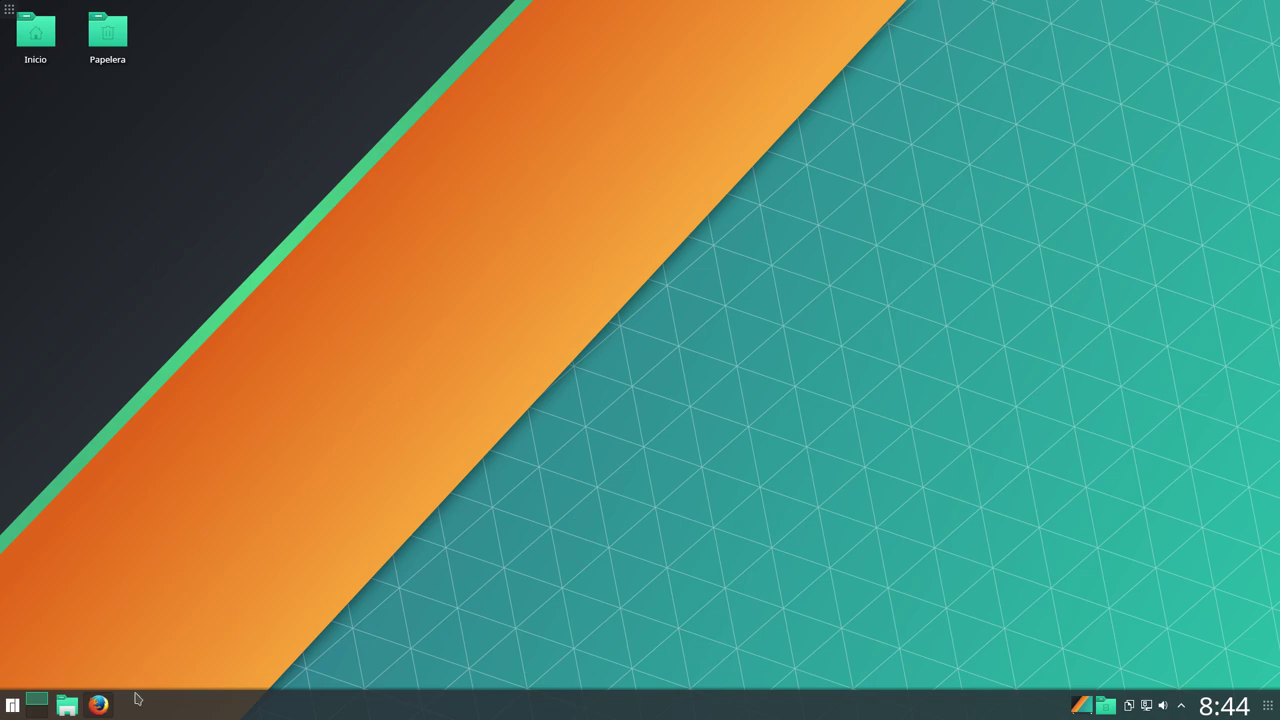
Step: Switch to Firefox and read Manjaro Linux's recent tweets, including those on the v17.0.3-rc1 releases
{"action": "left_click", "coordinate": [98, 705]}
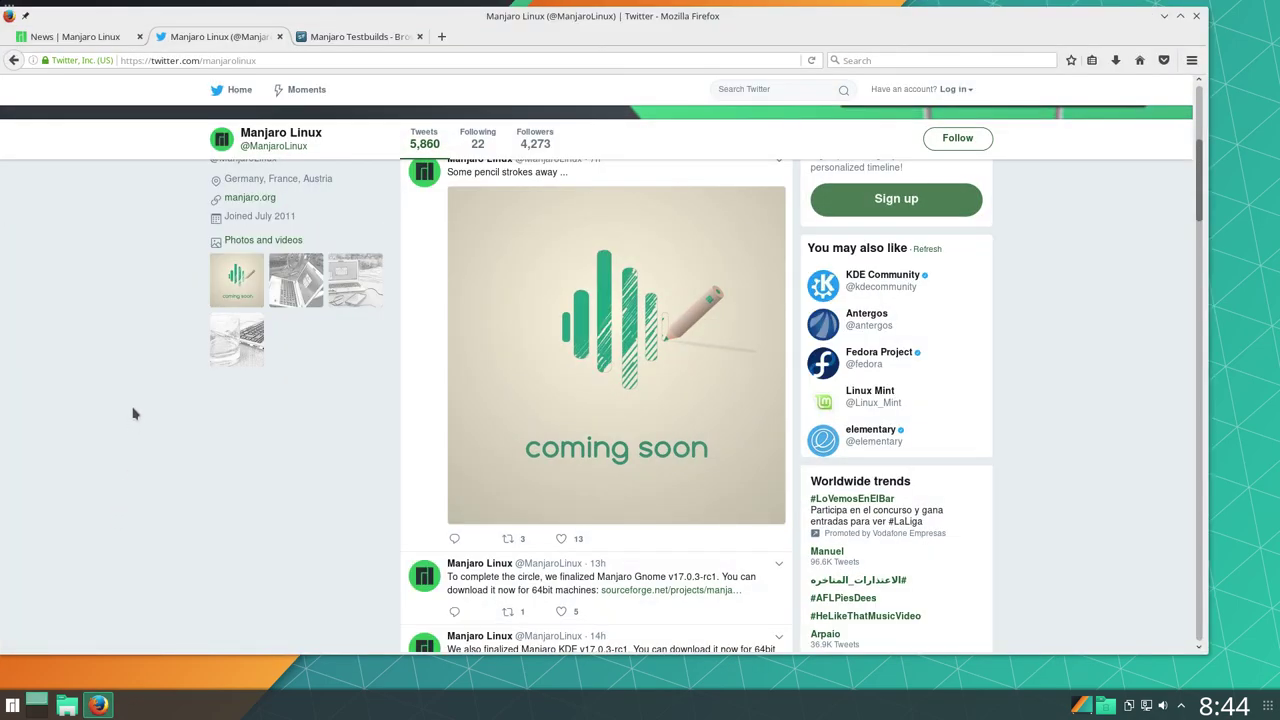
{"action": "scroll", "coordinate": [128, 368], "scroll_direction": "up", "scroll_amount": 3}
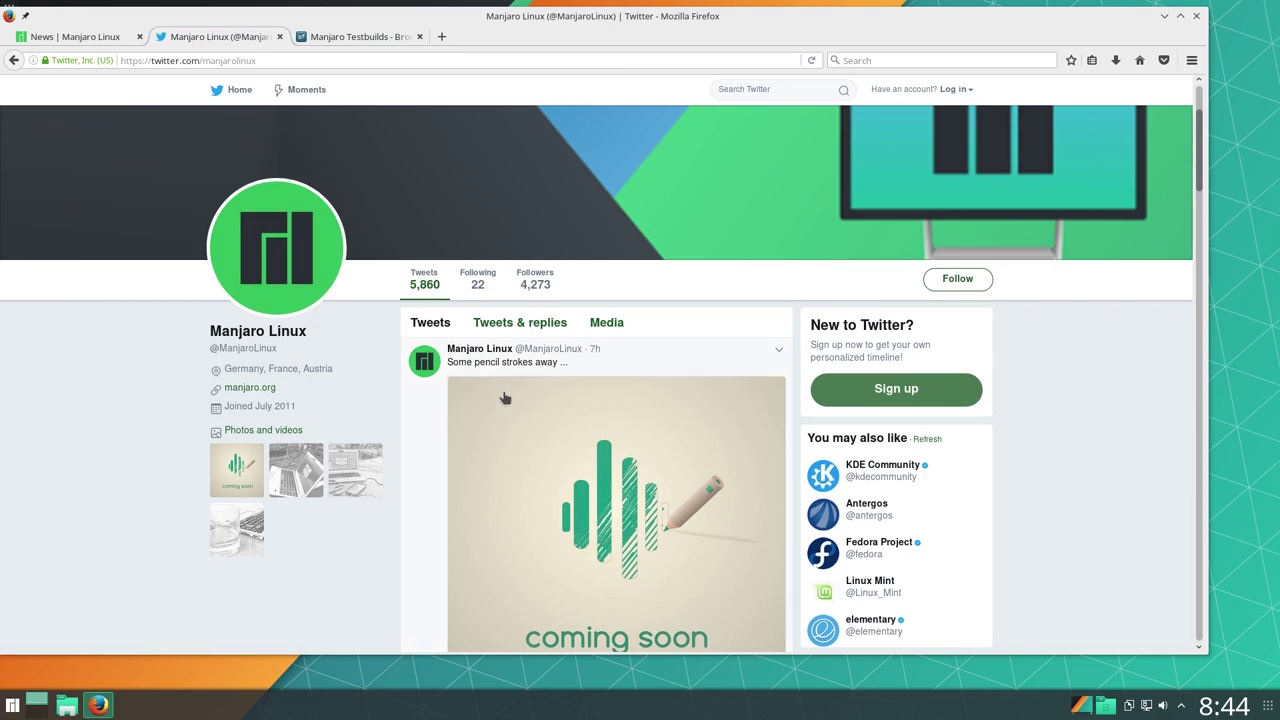
{"action": "scroll", "coordinate": [519, 548], "scroll_direction": "down", "scroll_amount": 2}
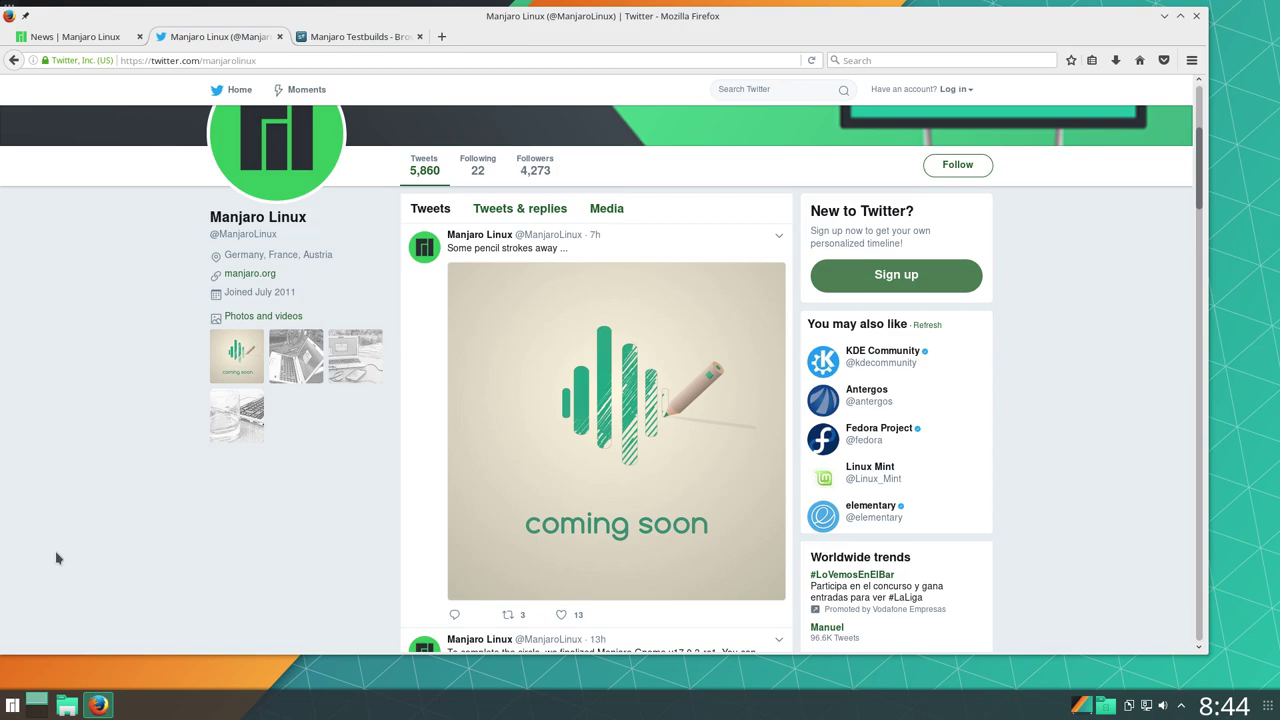
{"action": "scroll", "coordinate": [61, 554], "scroll_direction": "down", "scroll_amount": 3}
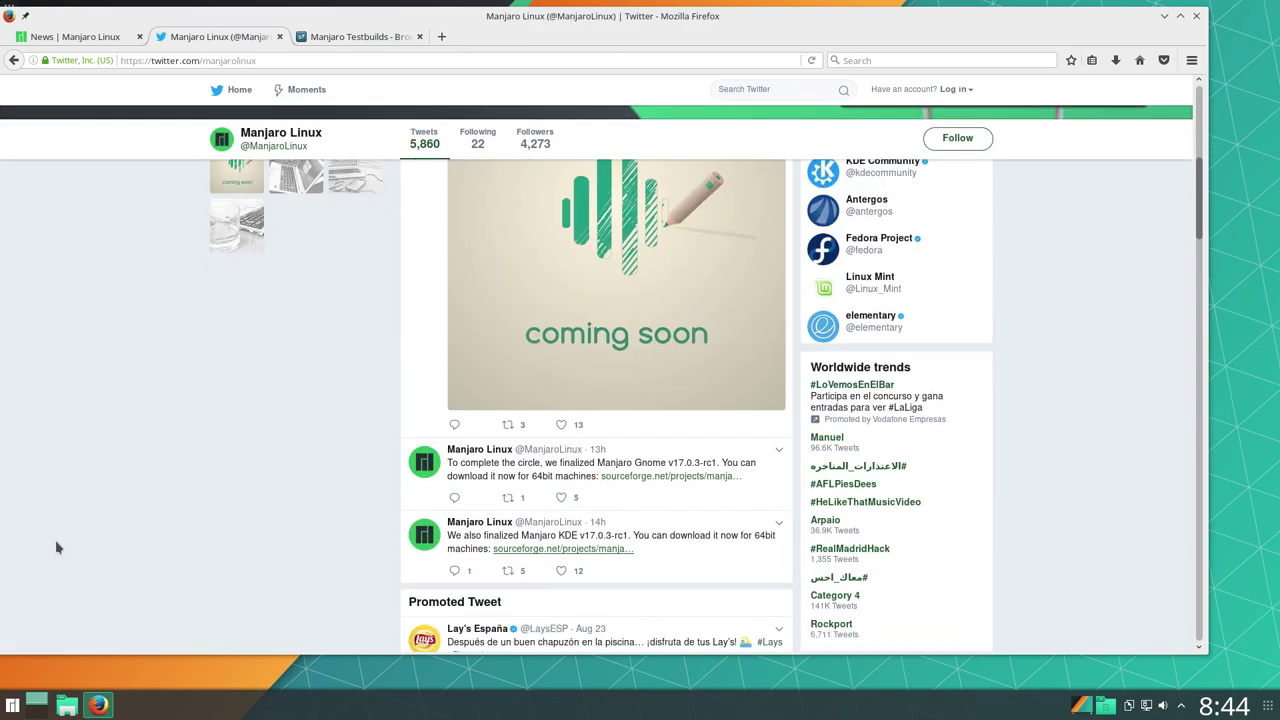
{"action": "scroll", "coordinate": [257, 500], "scroll_direction": "down", "scroll_amount": 5}
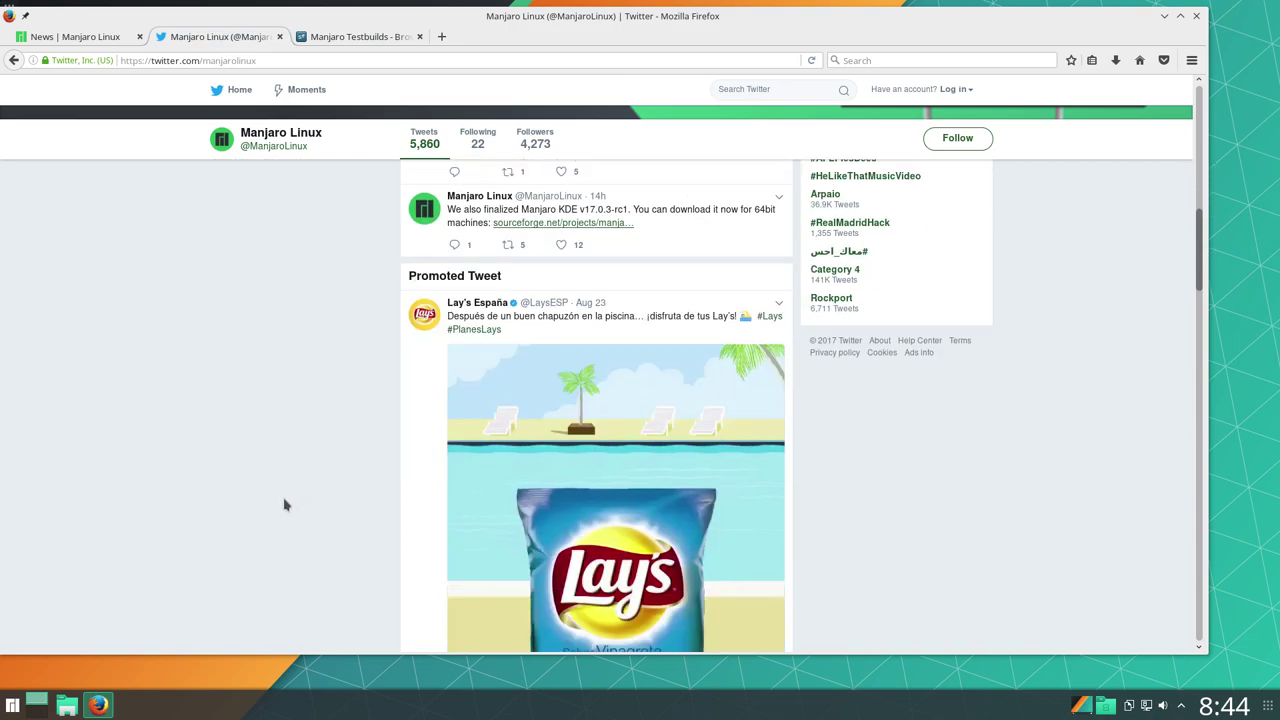
{"action": "scroll", "coordinate": [284, 505], "scroll_direction": "down", "scroll_amount": 4}
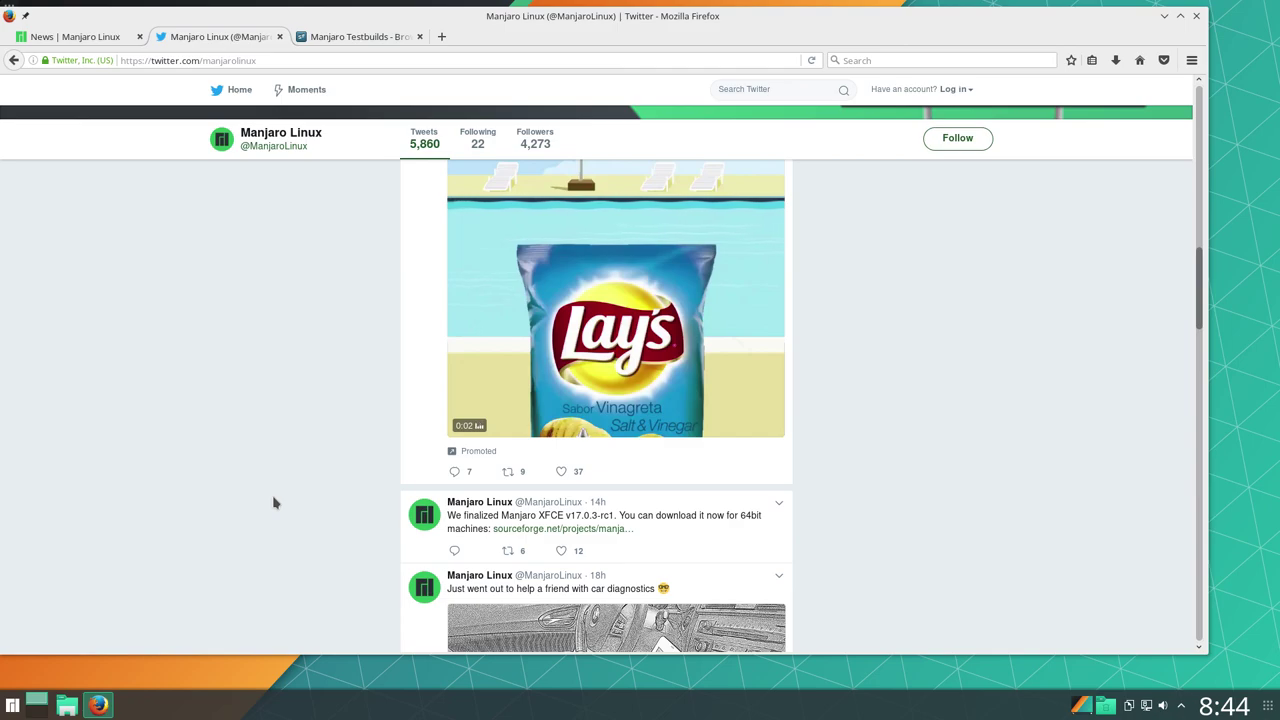
{"action": "scroll", "coordinate": [274, 500], "scroll_direction": "down", "scroll_amount": 2}
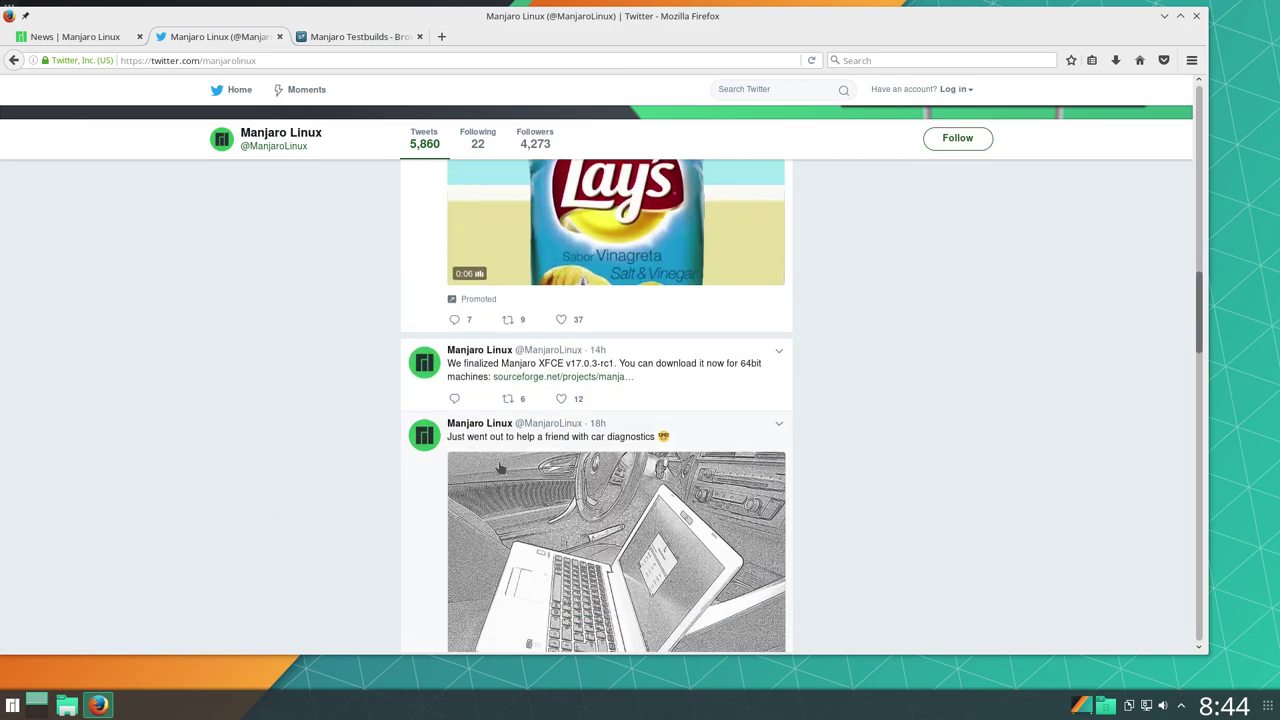
{"action": "scroll", "coordinate": [550, 480], "scroll_direction": "down", "scroll_amount": 1}
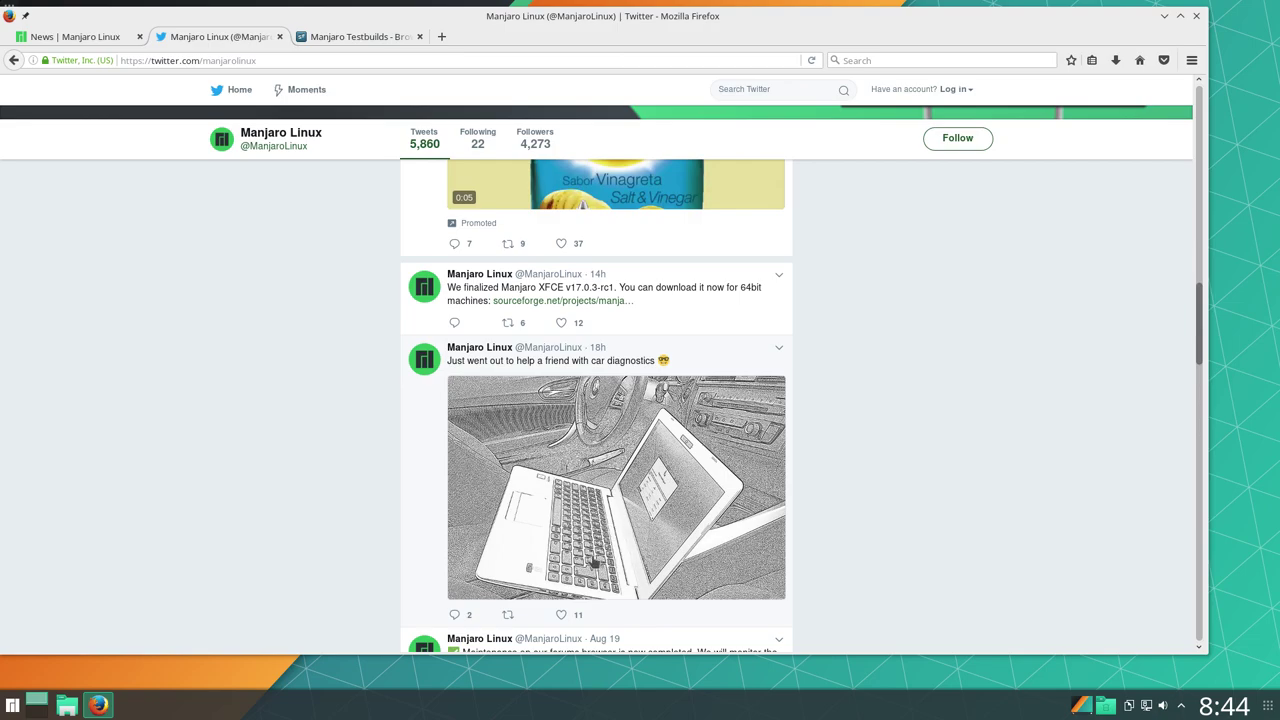
{"action": "scroll", "coordinate": [592, 563], "scroll_direction": "down", "scroll_amount": 4}
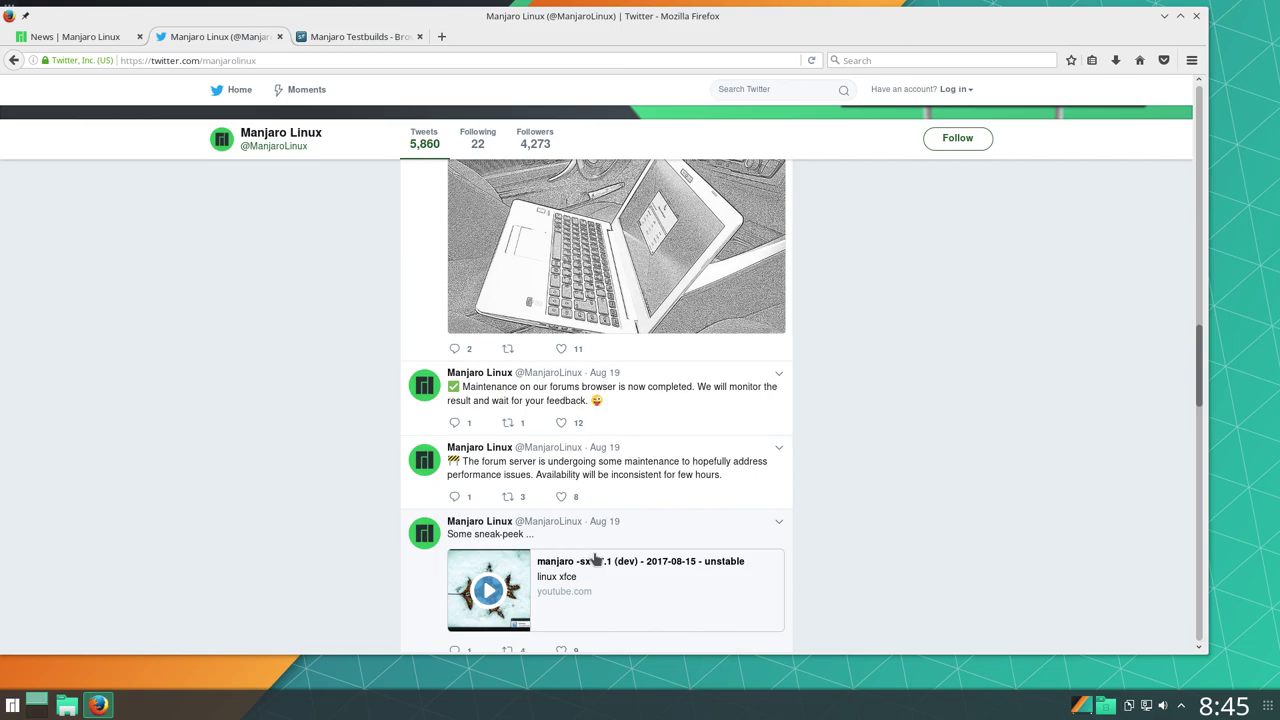
{"action": "scroll", "coordinate": [297, 540], "scroll_direction": "up", "scroll_amount": 8}
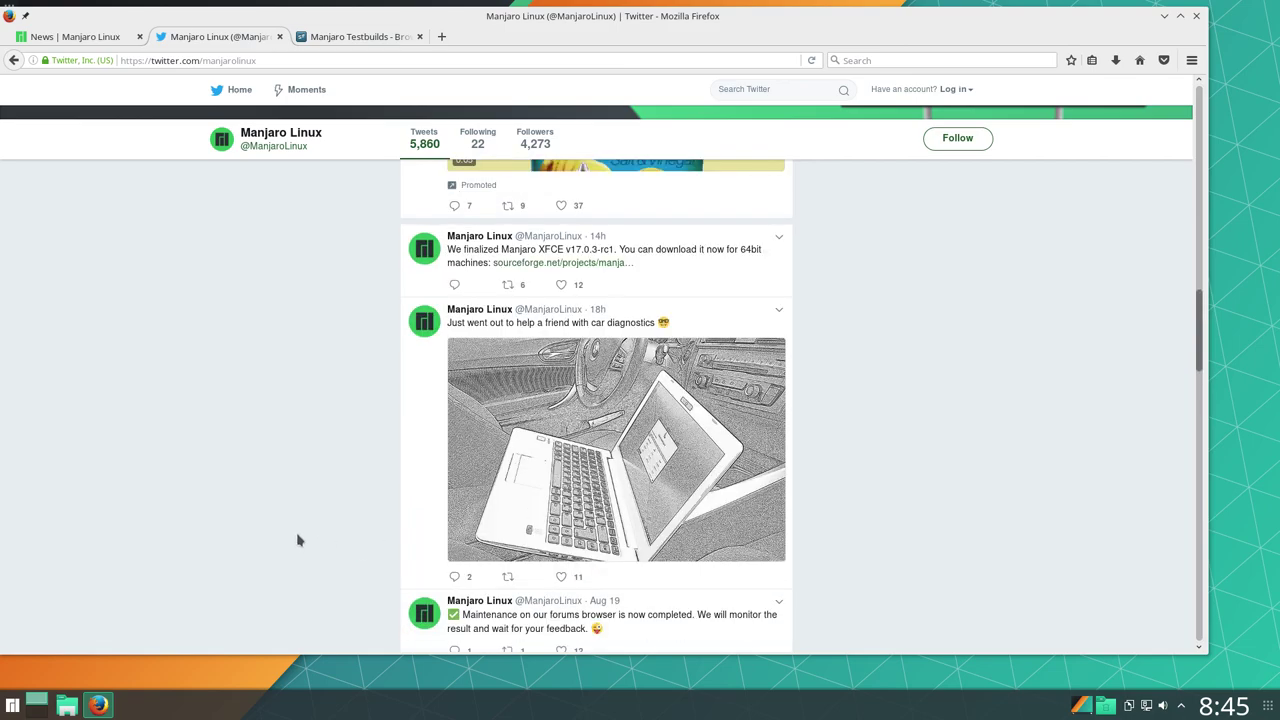
{"action": "scroll", "coordinate": [297, 540], "scroll_direction": "up", "scroll_amount": 5}
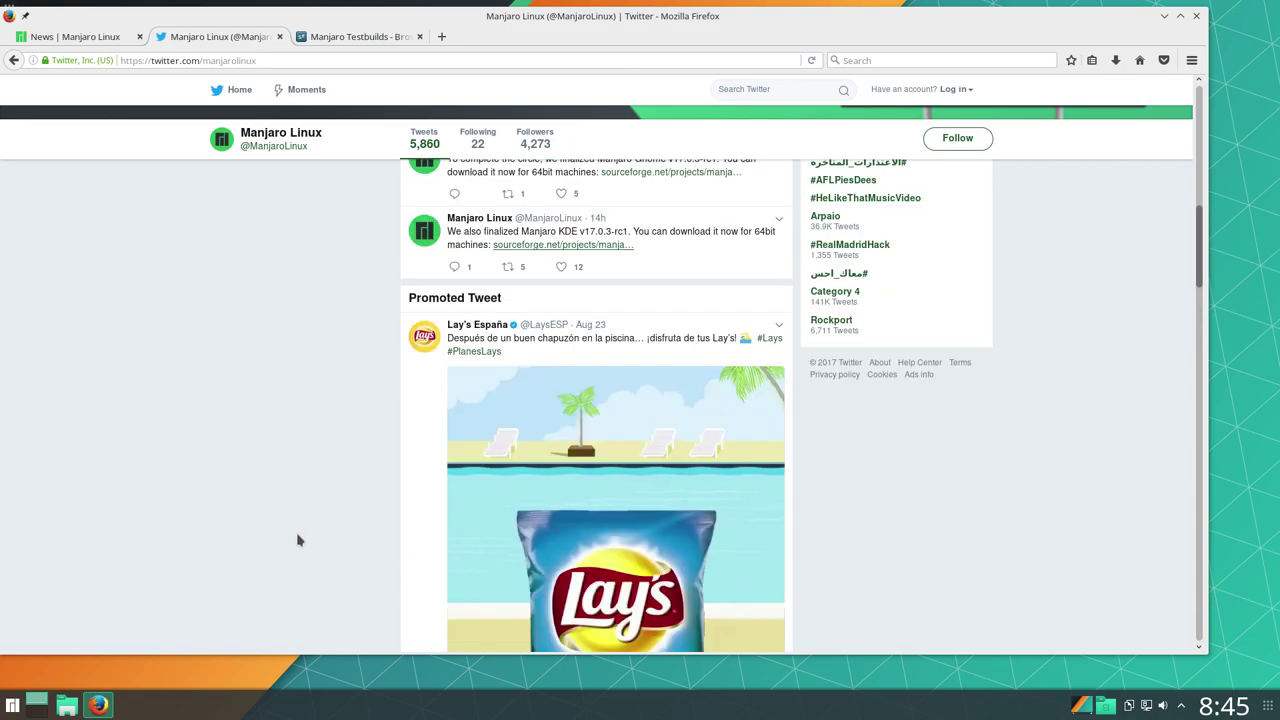
{"action": "scroll", "coordinate": [297, 540], "scroll_direction": "up", "scroll_amount": 6}
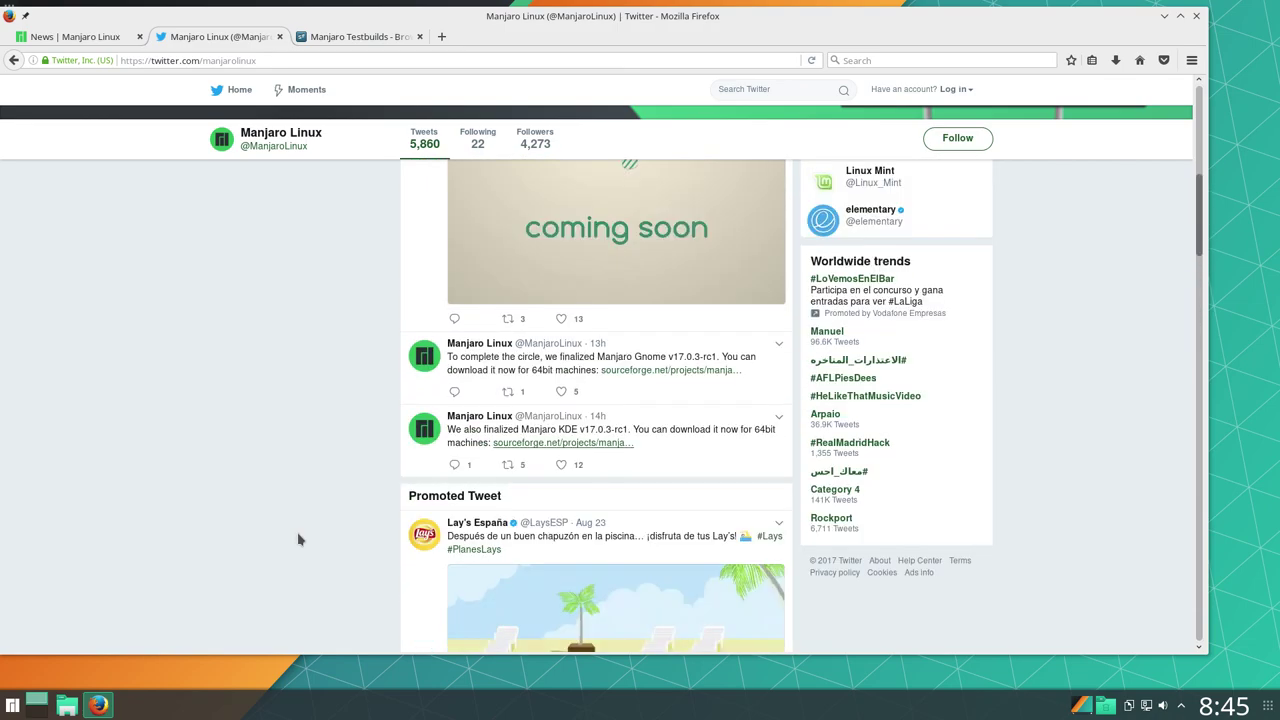
{"action": "scroll", "coordinate": [297, 540], "scroll_direction": "down", "scroll_amount": 3}
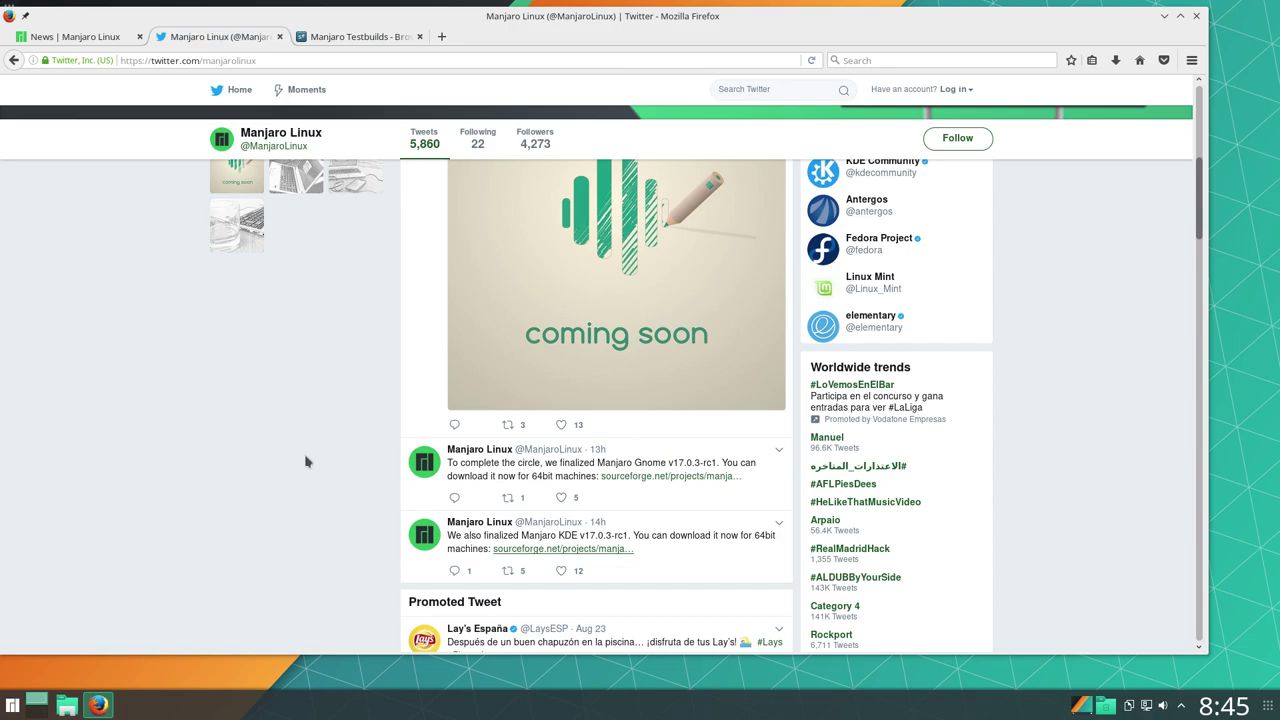
Step: View the KDE 17.0.3-rc1 files on SourceForge, and look back through the update posts on the Manjaro news page
{"action": "left_click", "coordinate": [360, 36]}
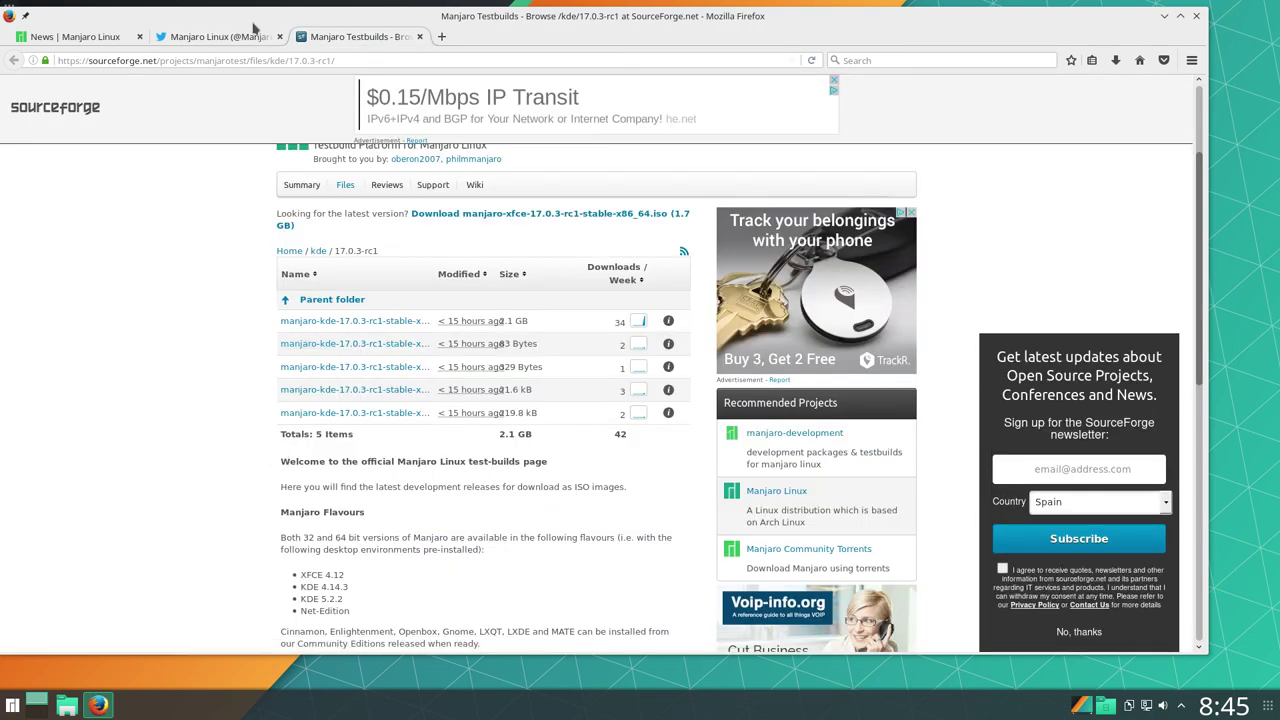
{"action": "left_click", "coordinate": [90, 37]}
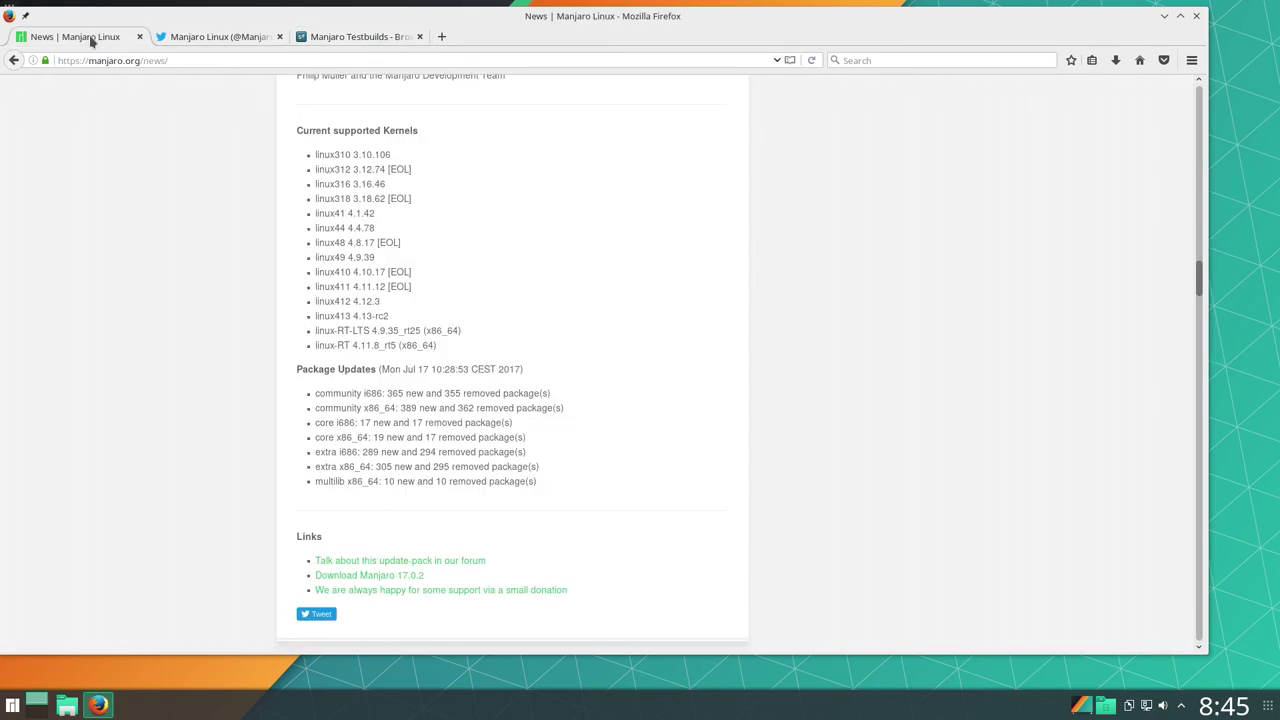
{"action": "scroll", "coordinate": [100, 183], "scroll_direction": "up", "scroll_amount": 3}
{"action": "scroll", "coordinate": [100, 183], "scroll_direction": "up", "scroll_amount": 10}
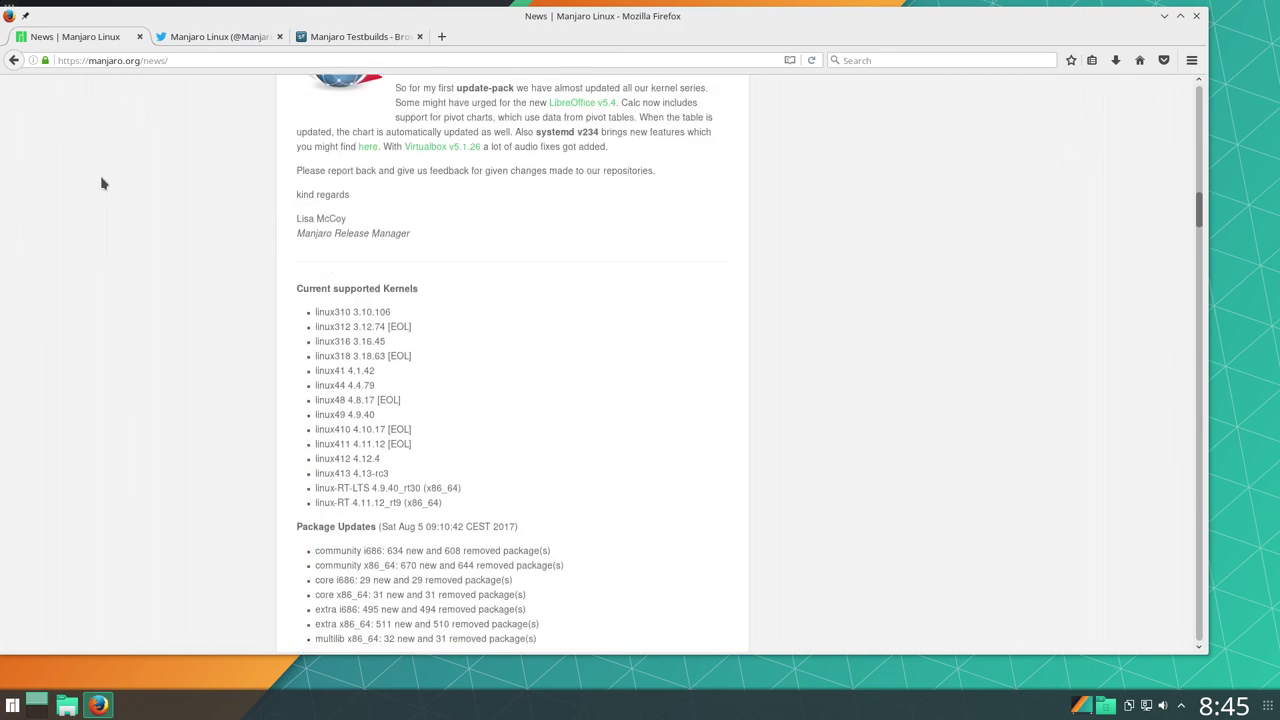
Step: Shrink the Firefox window, reposition it nearer the middle of the desktop, and return to the newest Manjaro news post
{"action": "left_click_drag", "start_coordinate": [1207, 655], "coordinate": [1147, 641]}
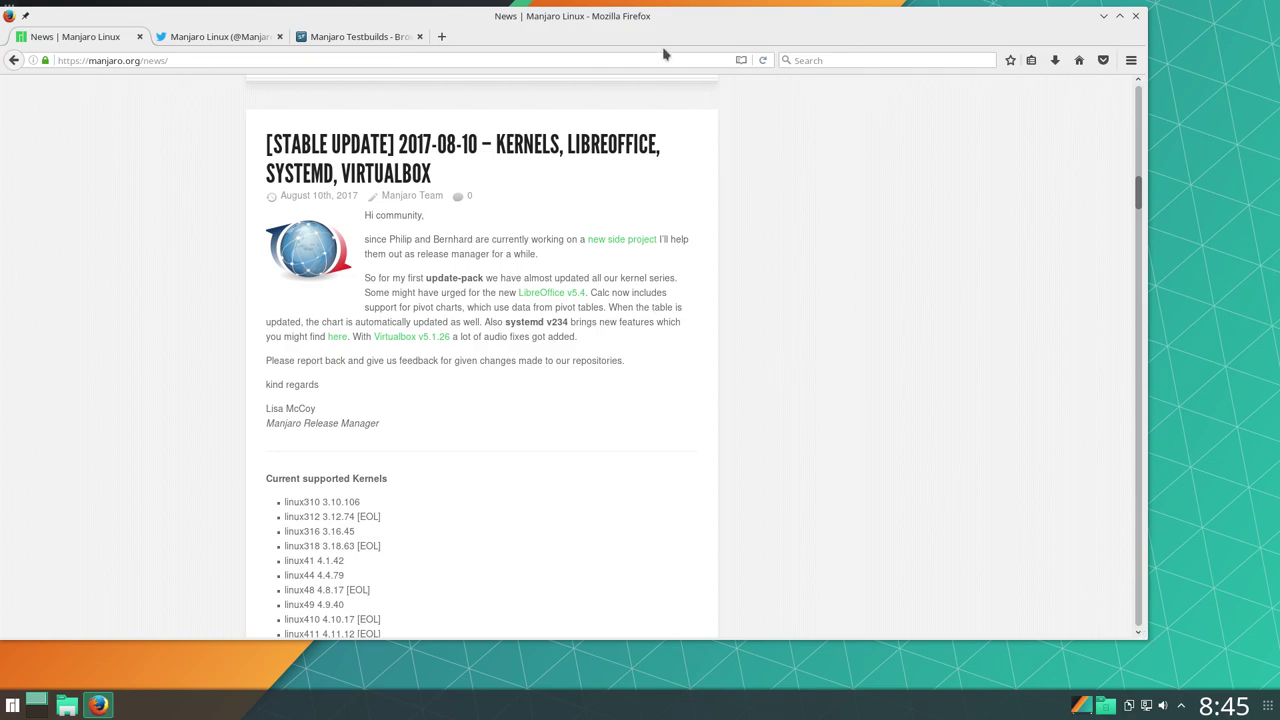
{"action": "left_click_drag", "start_coordinate": [643, 19], "coordinate": [722, 60]}
{"action": "scroll", "coordinate": [539, 421], "scroll_direction": "up", "scroll_amount": 10}
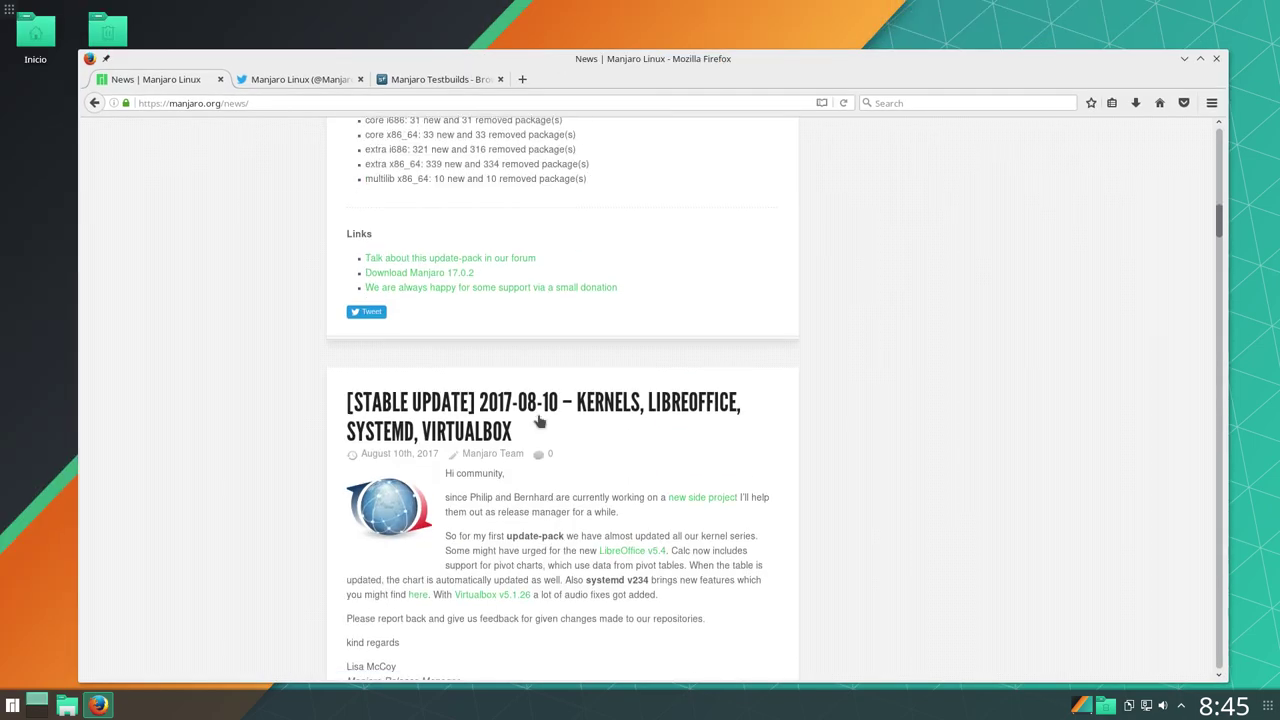
{"action": "scroll", "coordinate": [539, 421], "scroll_direction": "up", "scroll_amount": 10}
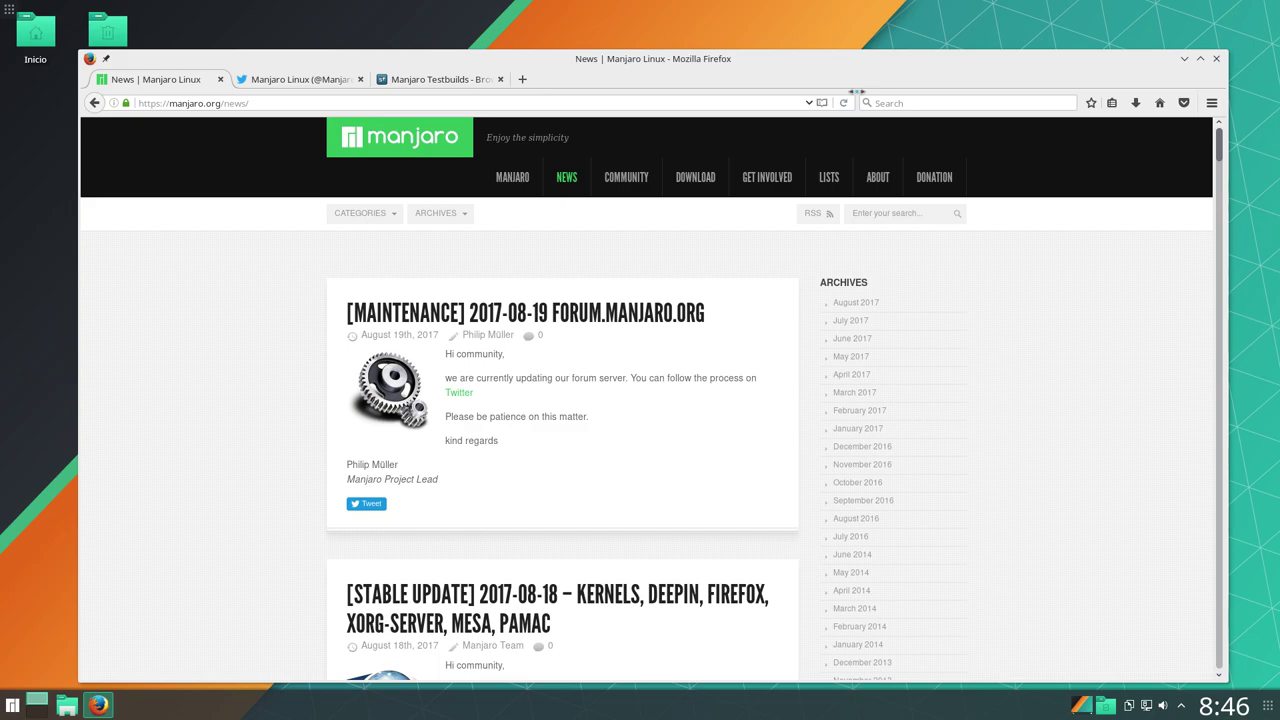
{"action": "left_click_drag", "start_coordinate": [760, 66], "coordinate": [763, 62]}
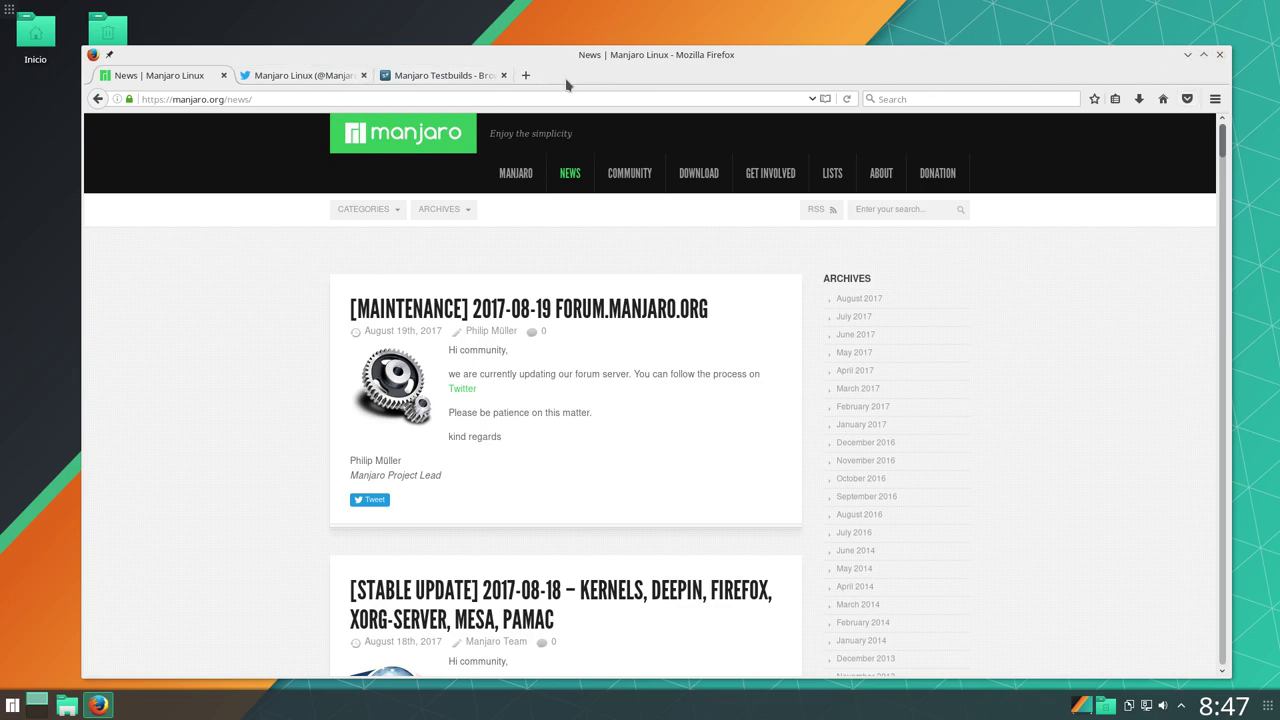
Step: Open a new browser tab and make Firefox's Menu Bar permanently visible
{"action": "left_click", "coordinate": [525, 75]}
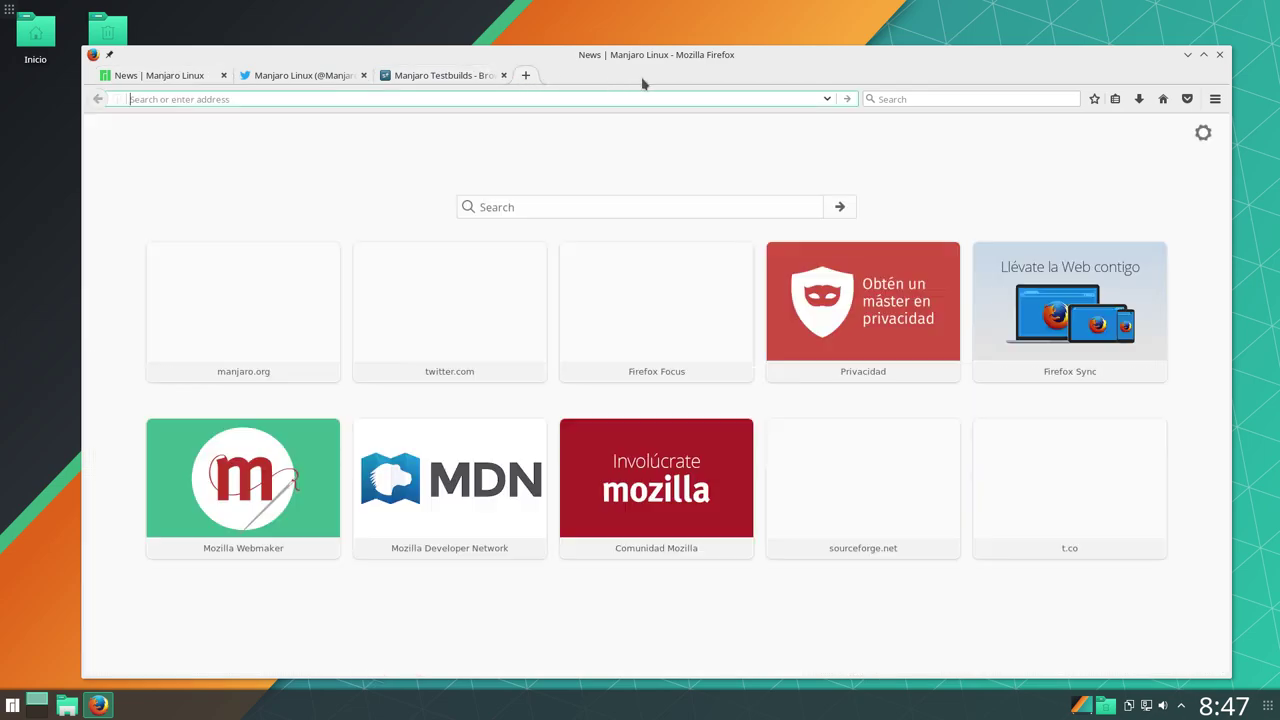
{"action": "right_click", "coordinate": [768, 78]}
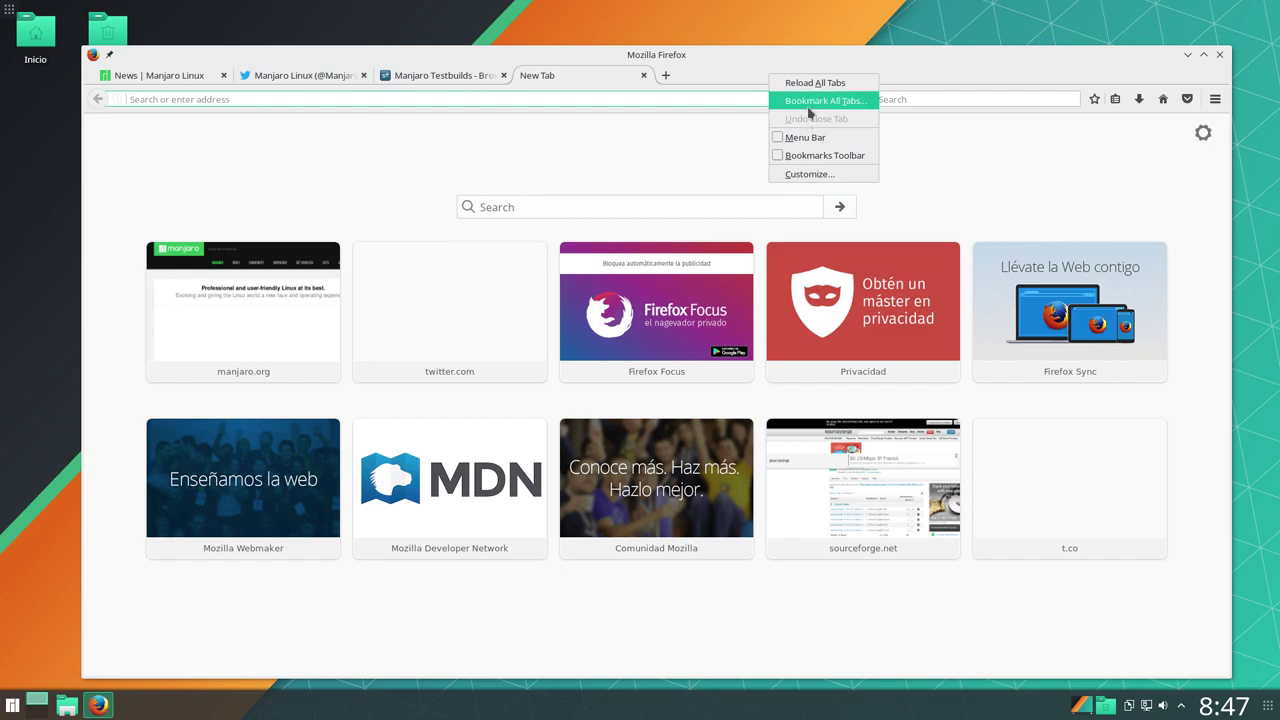
{"action": "left_click", "coordinate": [806, 137]}
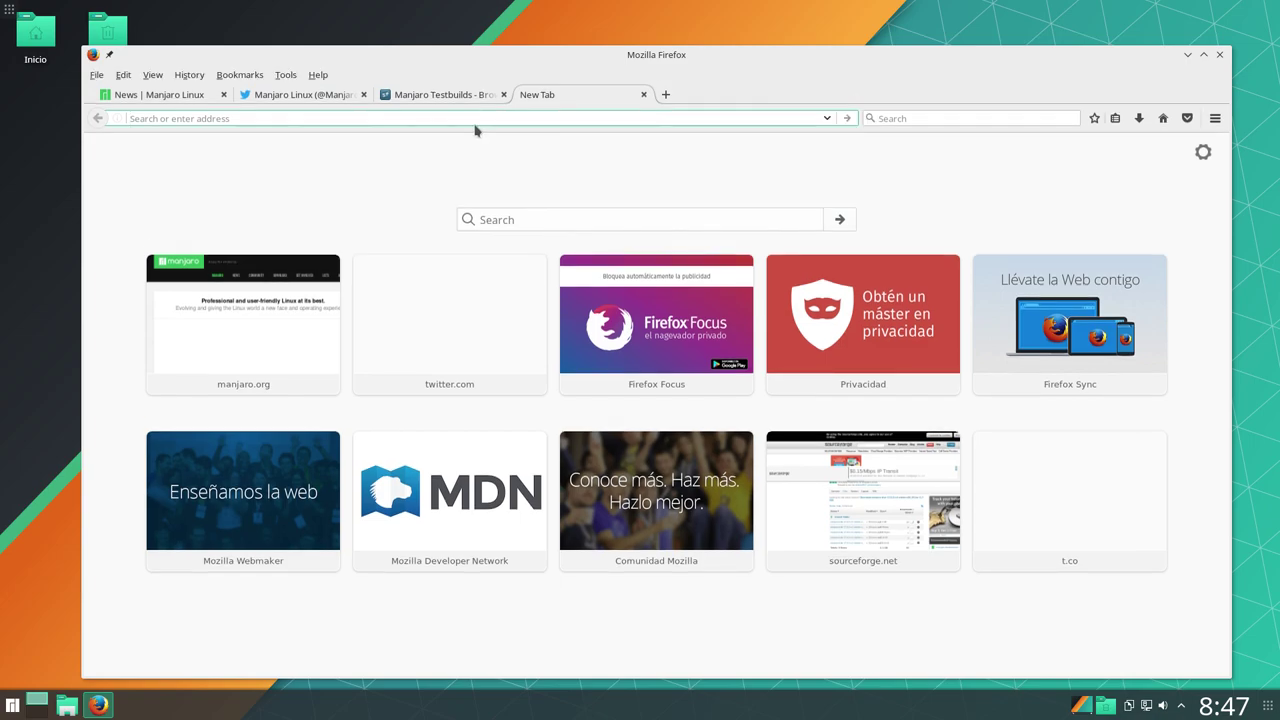
Step: Open the Add-ons Manager and view the installed extensions and the available appearance themes
{"action": "left_click", "coordinate": [285, 76]}
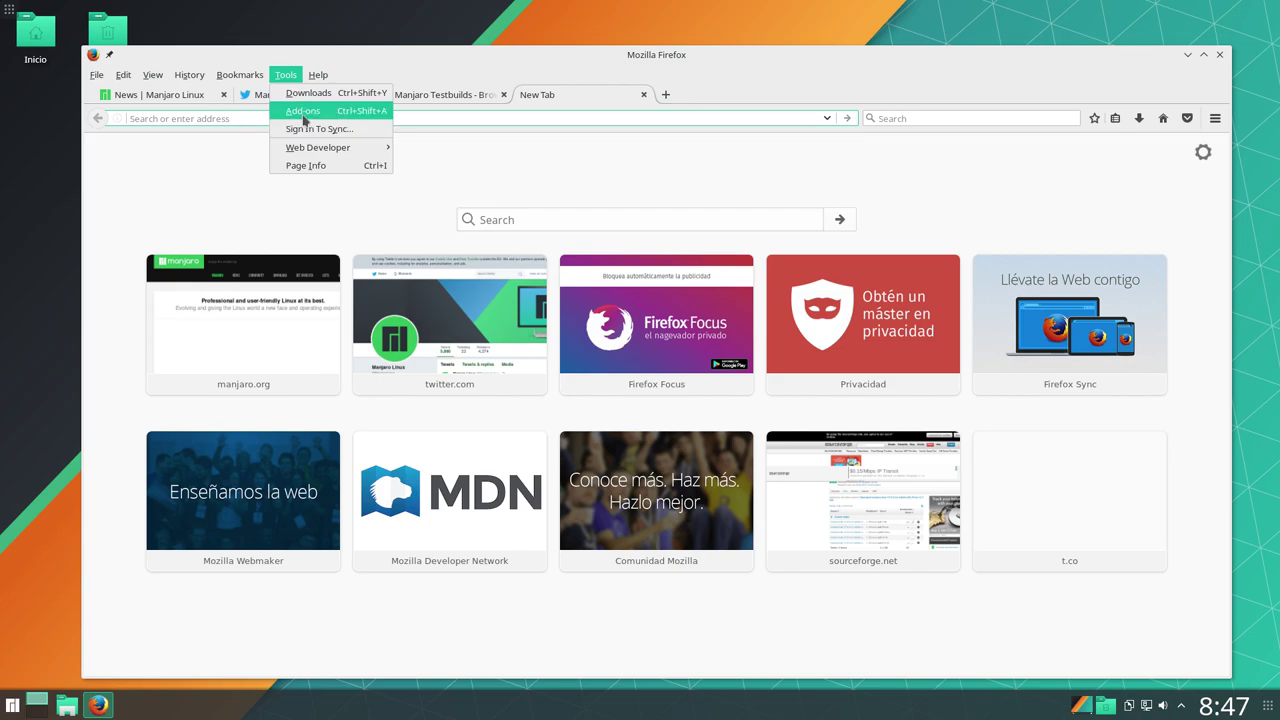
{"action": "left_click", "coordinate": [304, 115]}
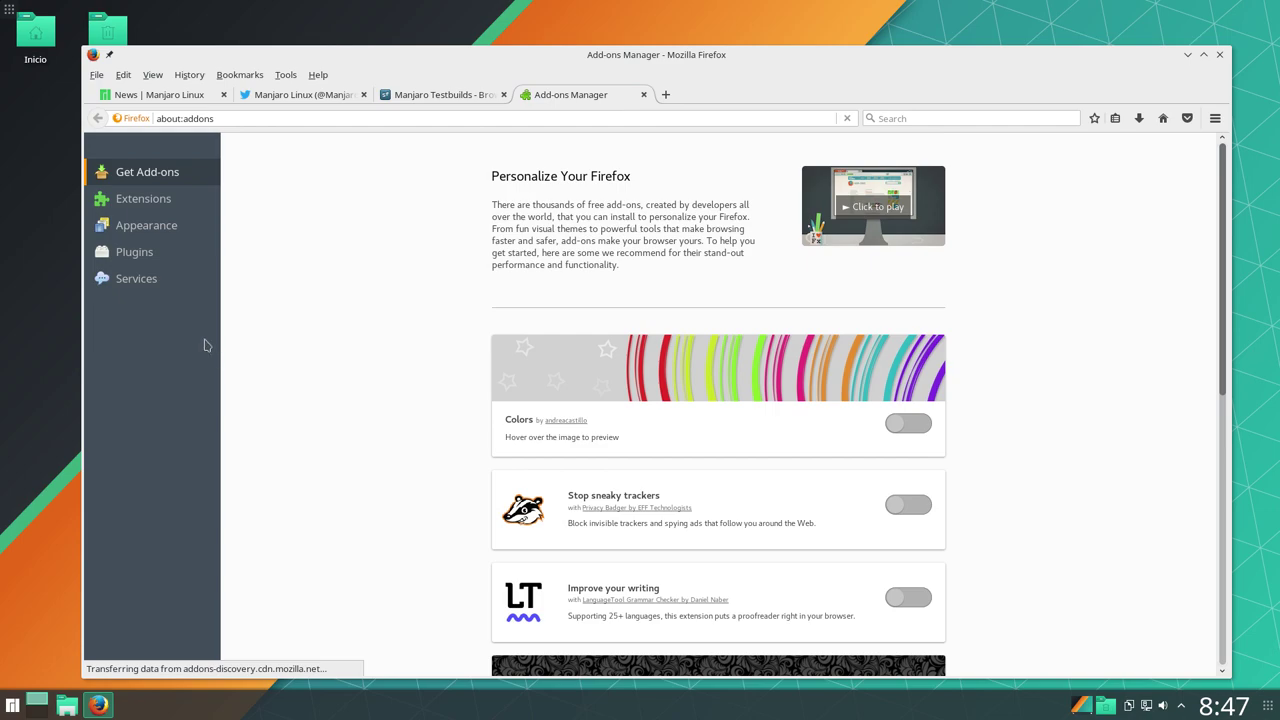
{"action": "left_click", "coordinate": [162, 199]}
{"action": "left_click", "coordinate": [158, 222]}
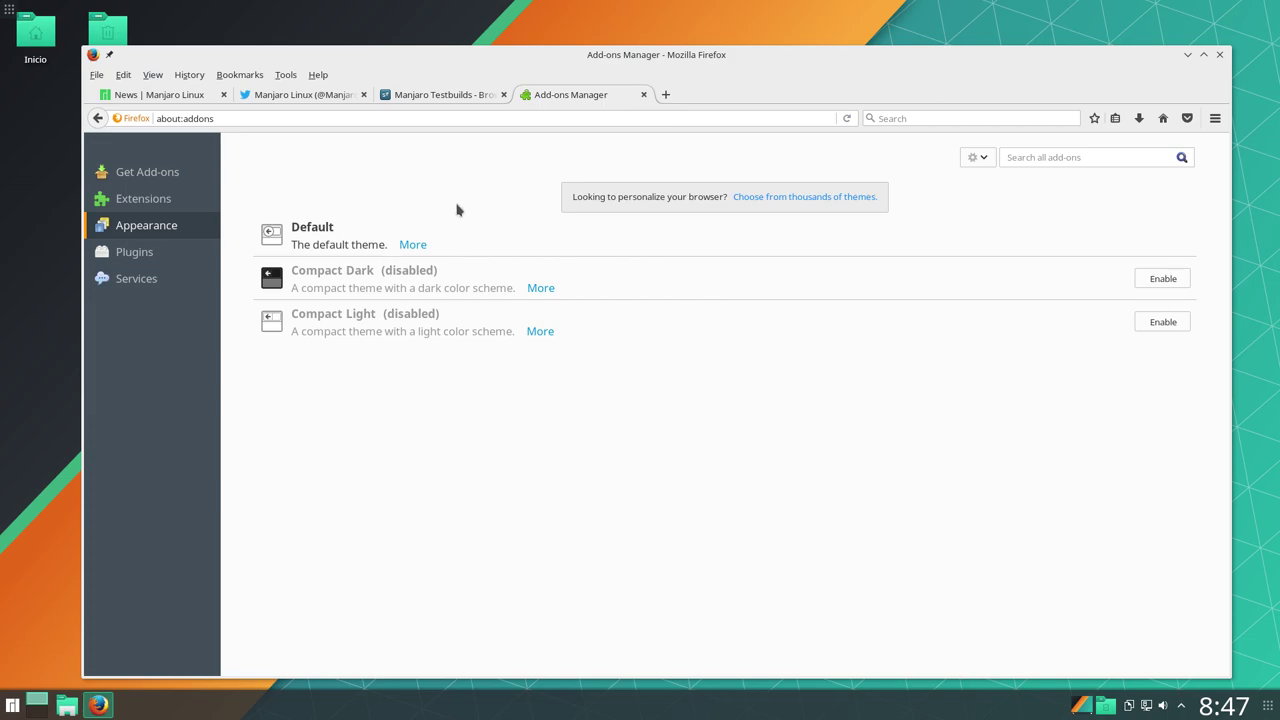
Step: Return to the Manjaro news page and close Firefox together with all its open tabs
{"action": "left_click", "coordinate": [170, 95]}
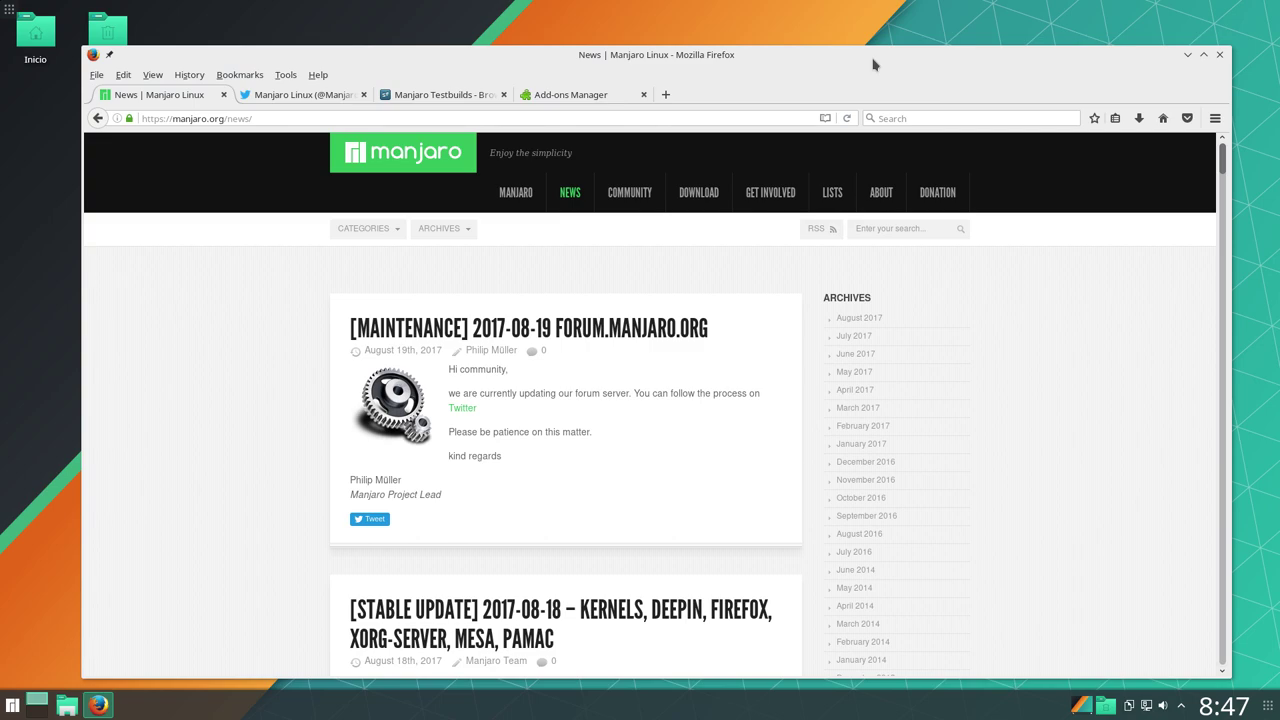
{"action": "left_click", "coordinate": [1219, 54]}
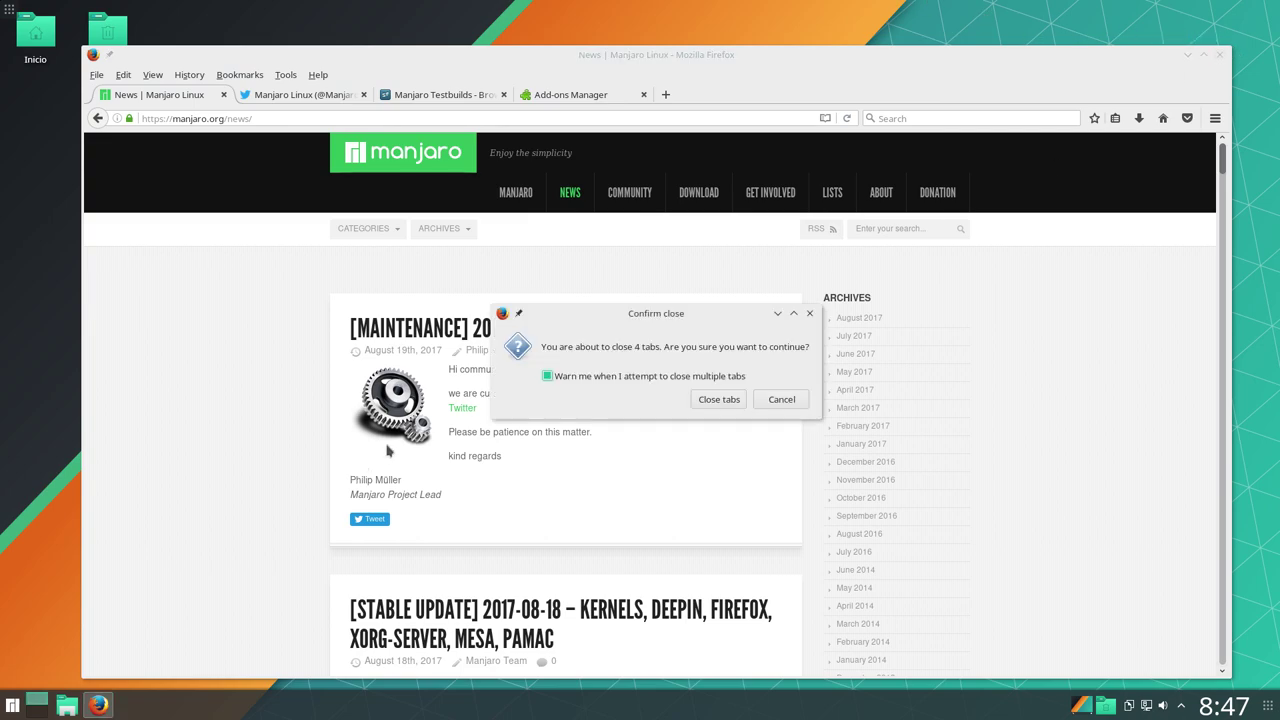
{"action": "left_click", "coordinate": [726, 402]}
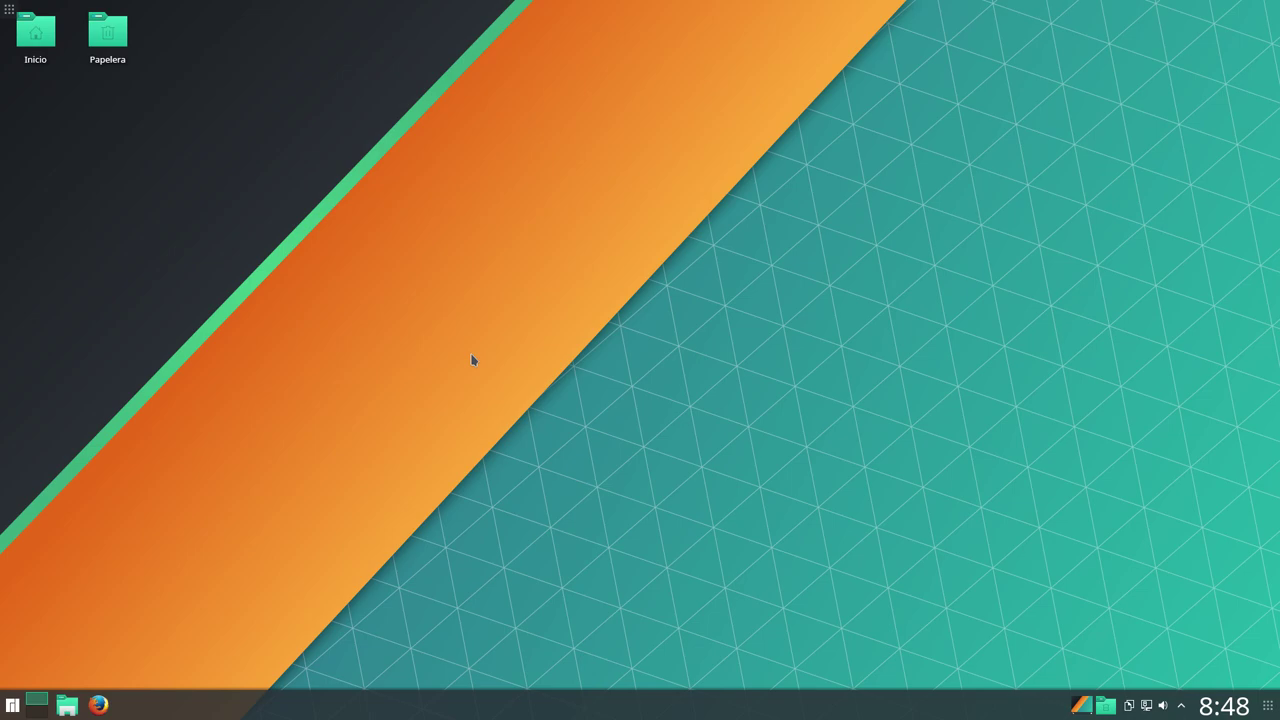
Step: Open the desktop configuration dialog and move it to the middle of the screen
{"action": "right_click", "coordinate": [782, 248]}
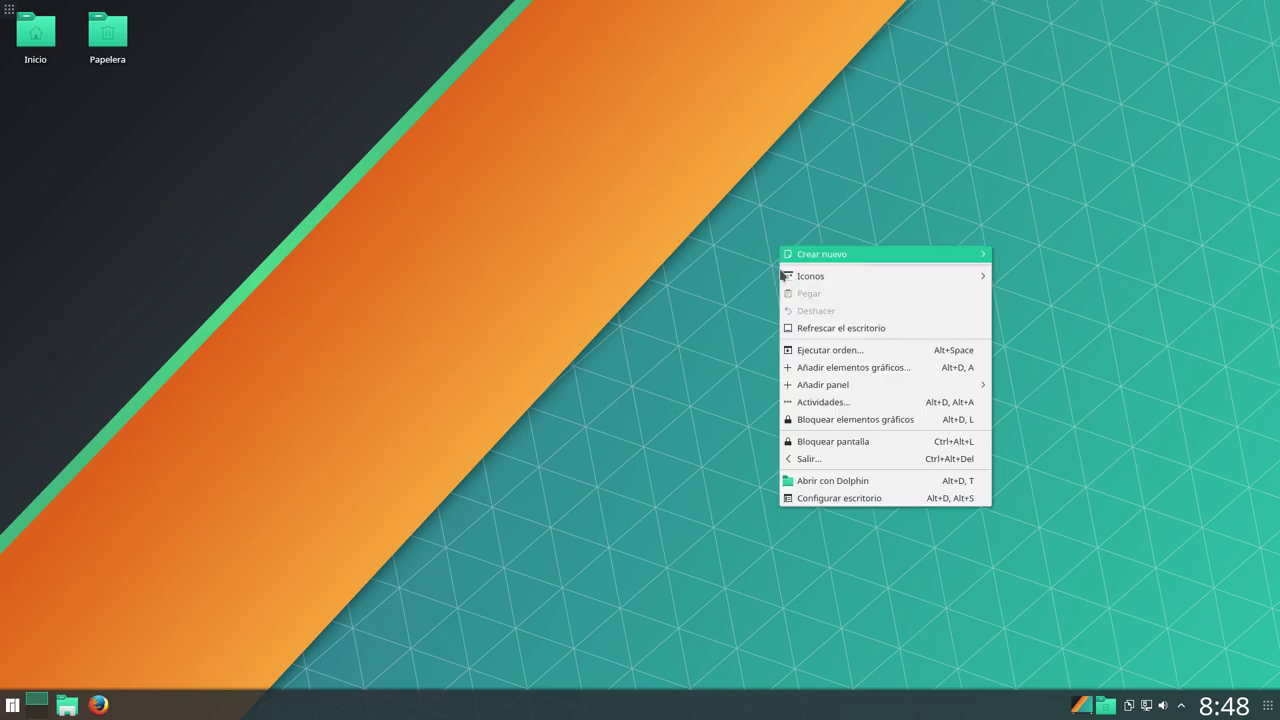
{"action": "left_click", "coordinate": [830, 500]}
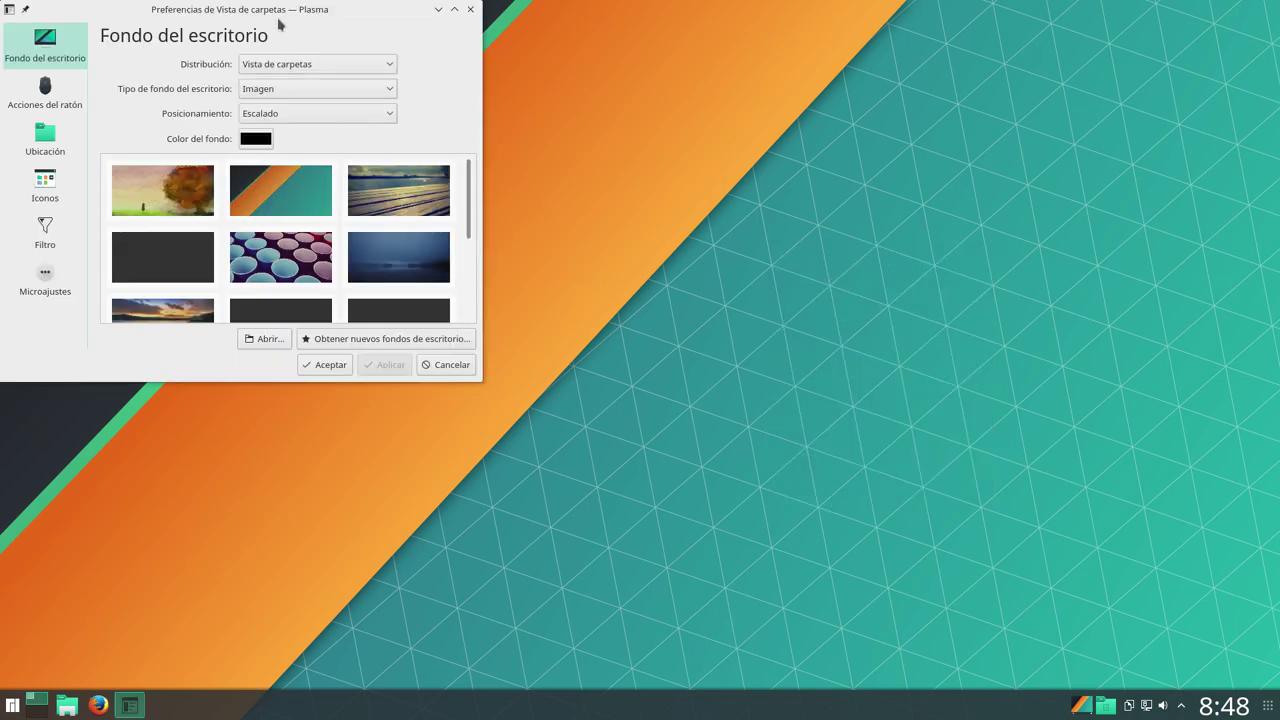
{"action": "left_click_drag", "start_coordinate": [308, 40], "coordinate": [736, 225]}
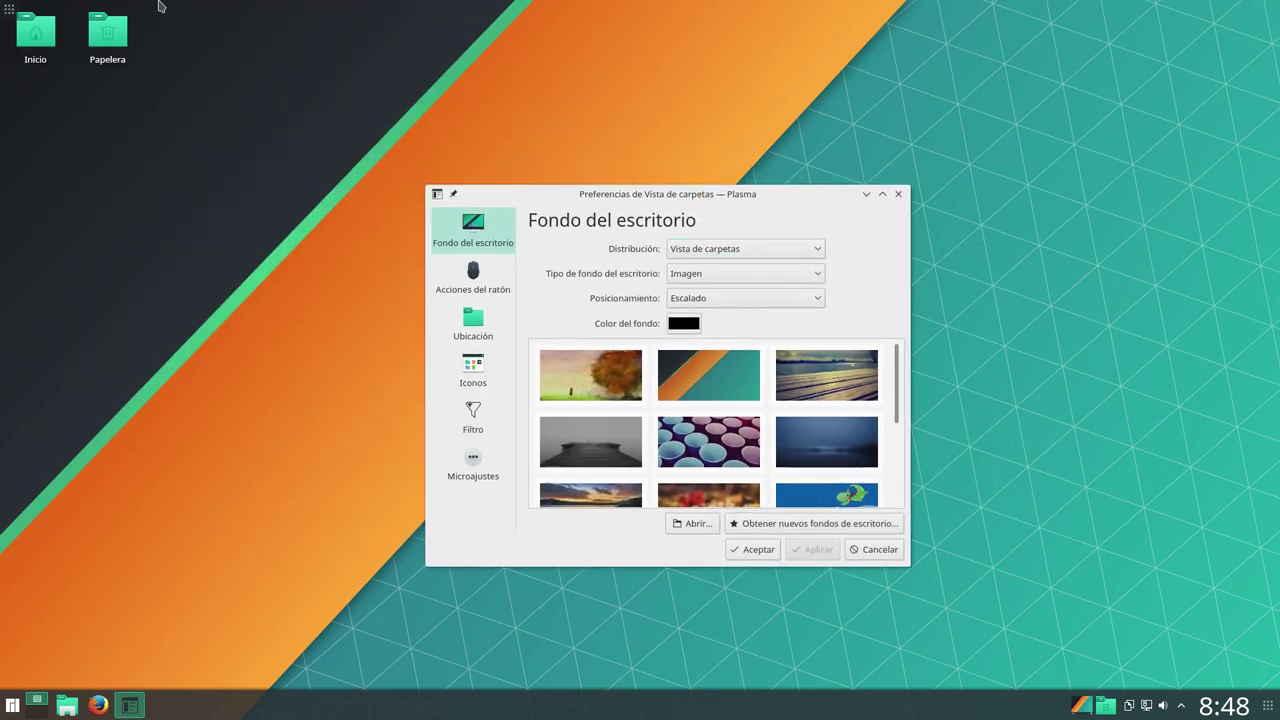
Step: Check the available desktop layout (Distribución) options without choosing one, and move the dialog nearer the desktop icons
{"action": "left_click", "coordinate": [698, 249]}
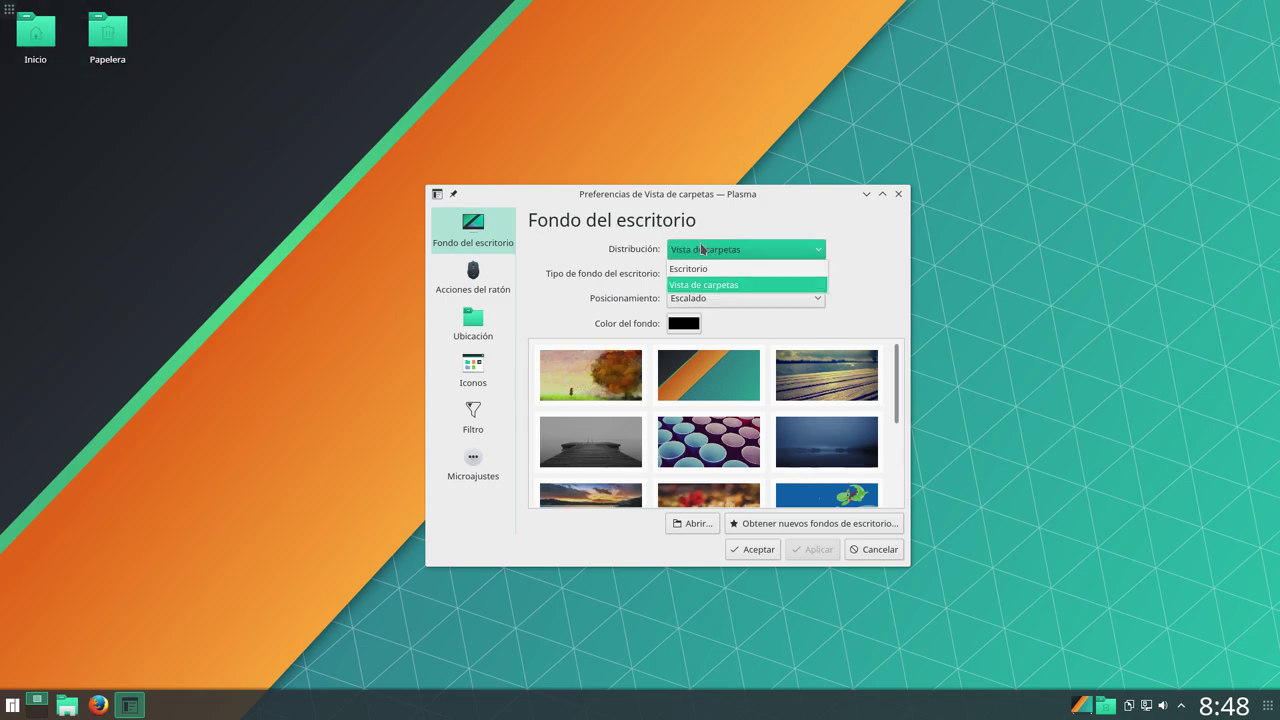
{"action": "left_click", "coordinate": [684, 205]}
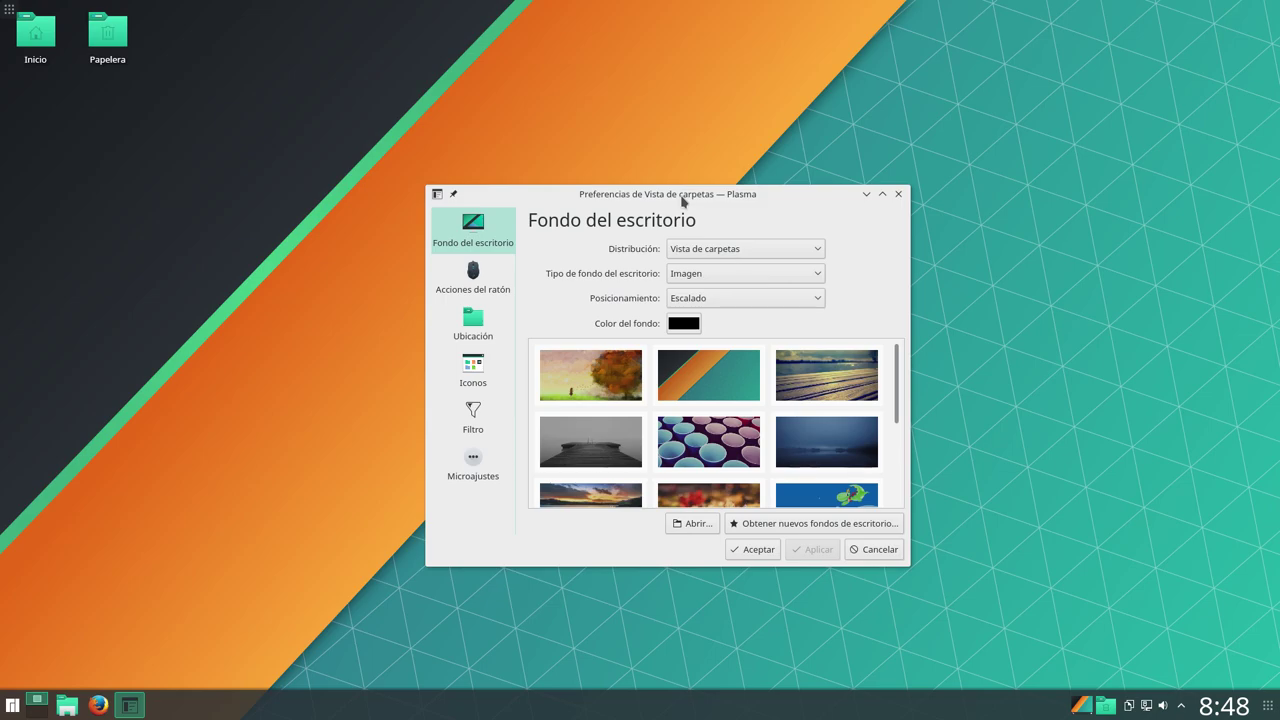
{"action": "left_click_drag", "start_coordinate": [722, 199], "coordinate": [500, 96]}
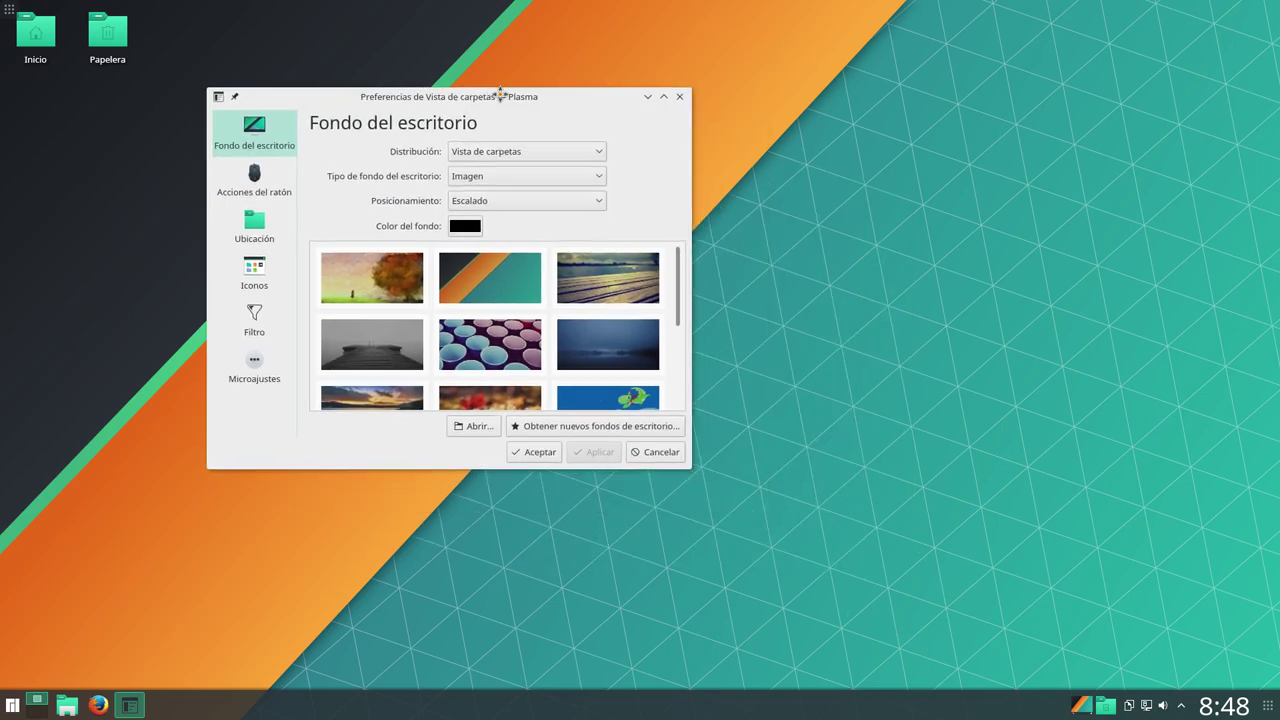
Step: Enlarge the desktop preferences dialog and look through the available wallpapers
{"action": "left_click_drag", "start_coordinate": [690, 469], "coordinate": [983, 612]}
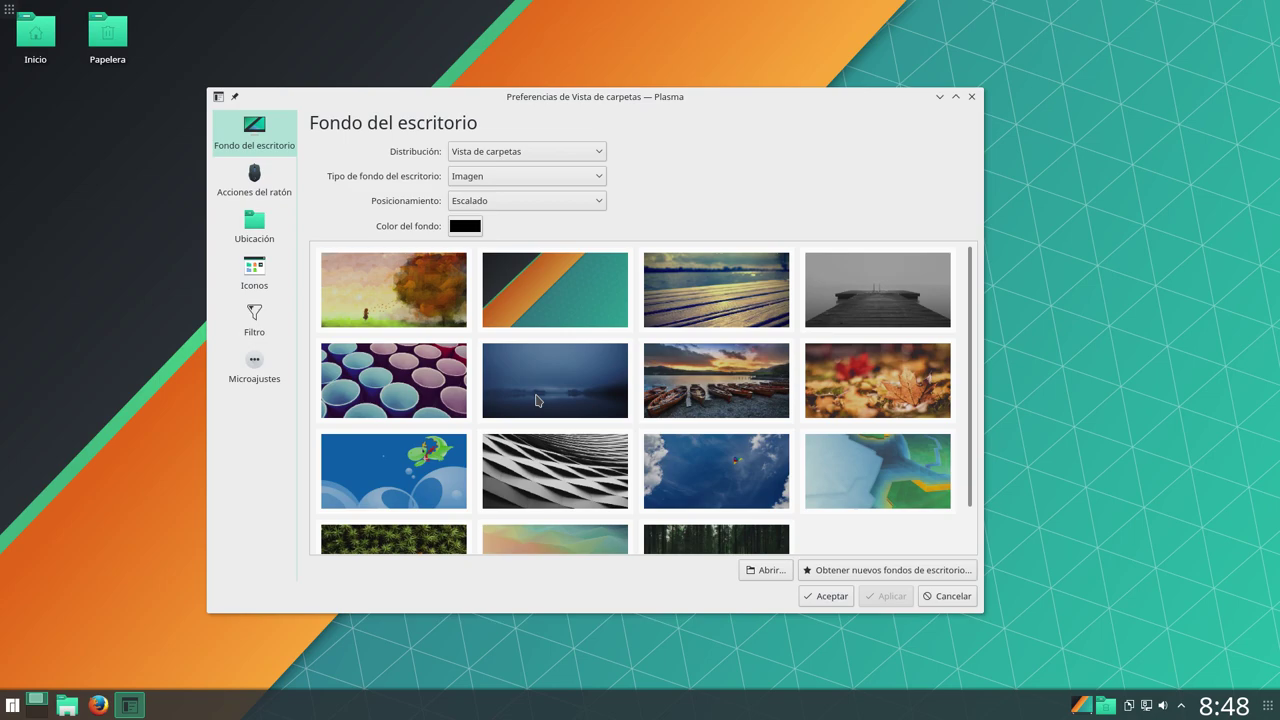
{"action": "scroll", "coordinate": [498, 428], "scroll_direction": "down", "scroll_amount": 2}
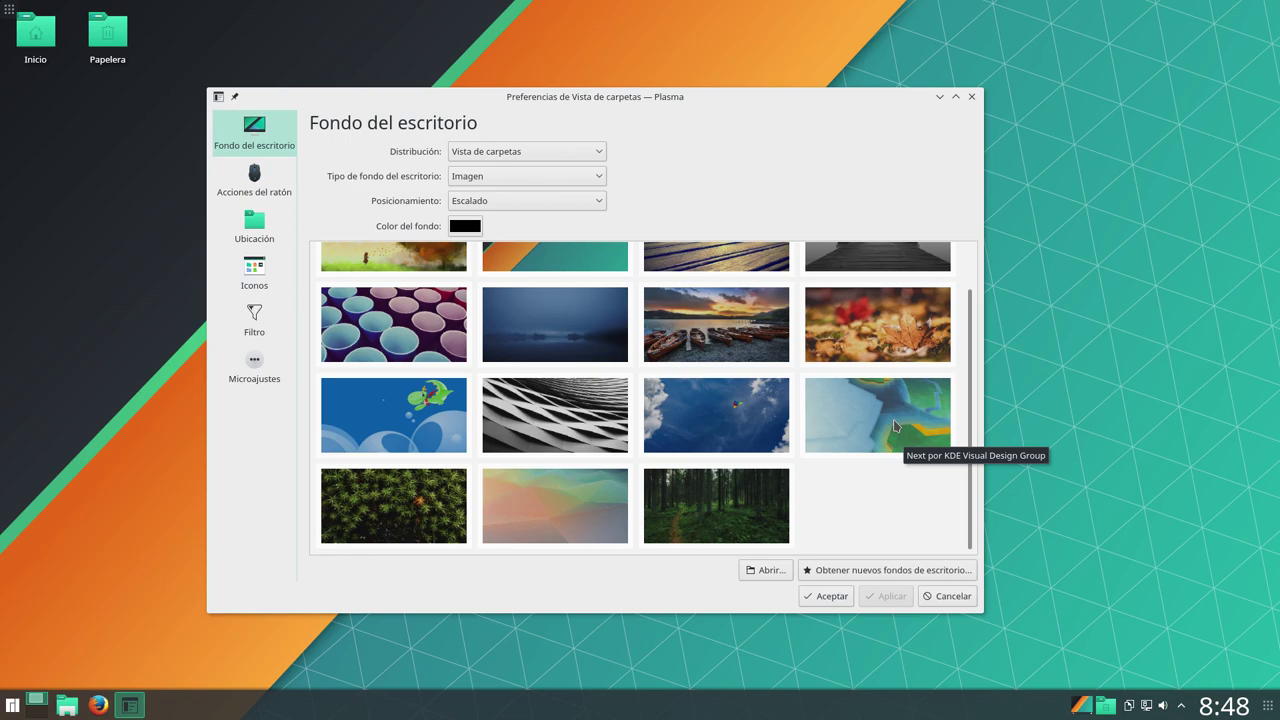
{"action": "scroll", "coordinate": [405, 320], "scroll_direction": "up", "scroll_amount": 1}
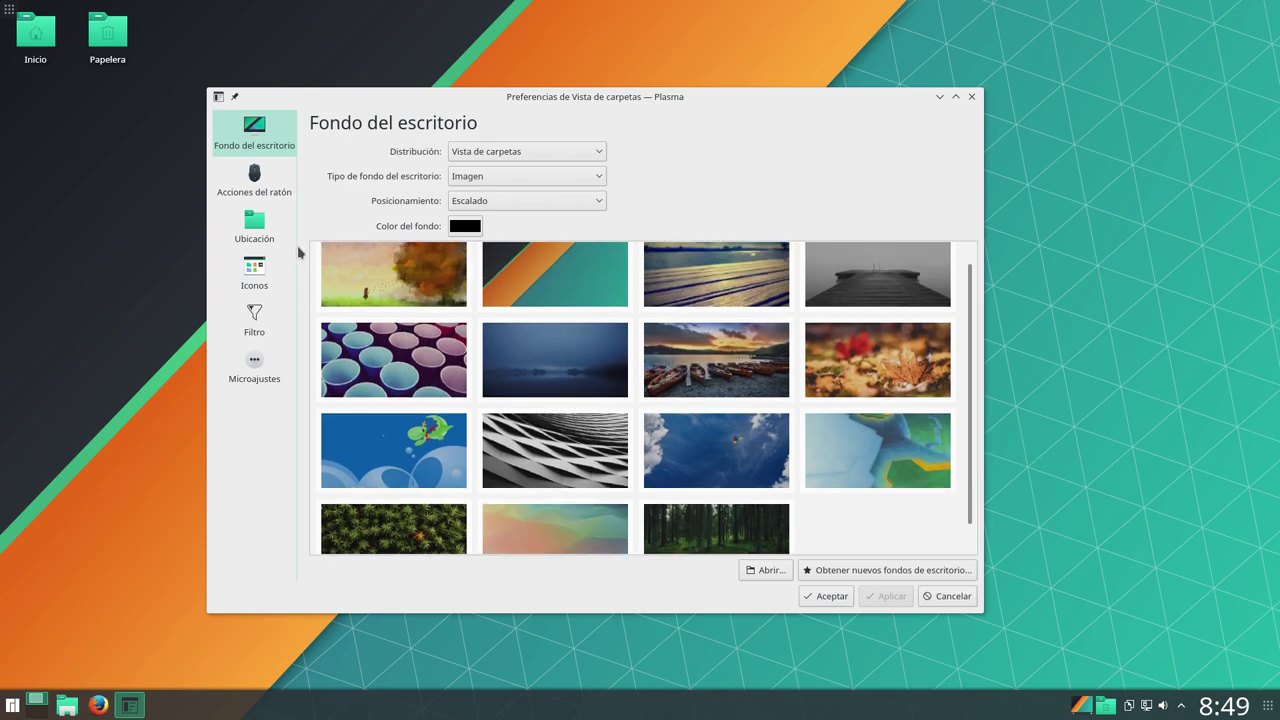
Step: Review the desktop's mouse actions (Acciones del ratón), location (Ubicación) and icon (Iconos) settings
{"action": "left_click", "coordinate": [270, 184]}
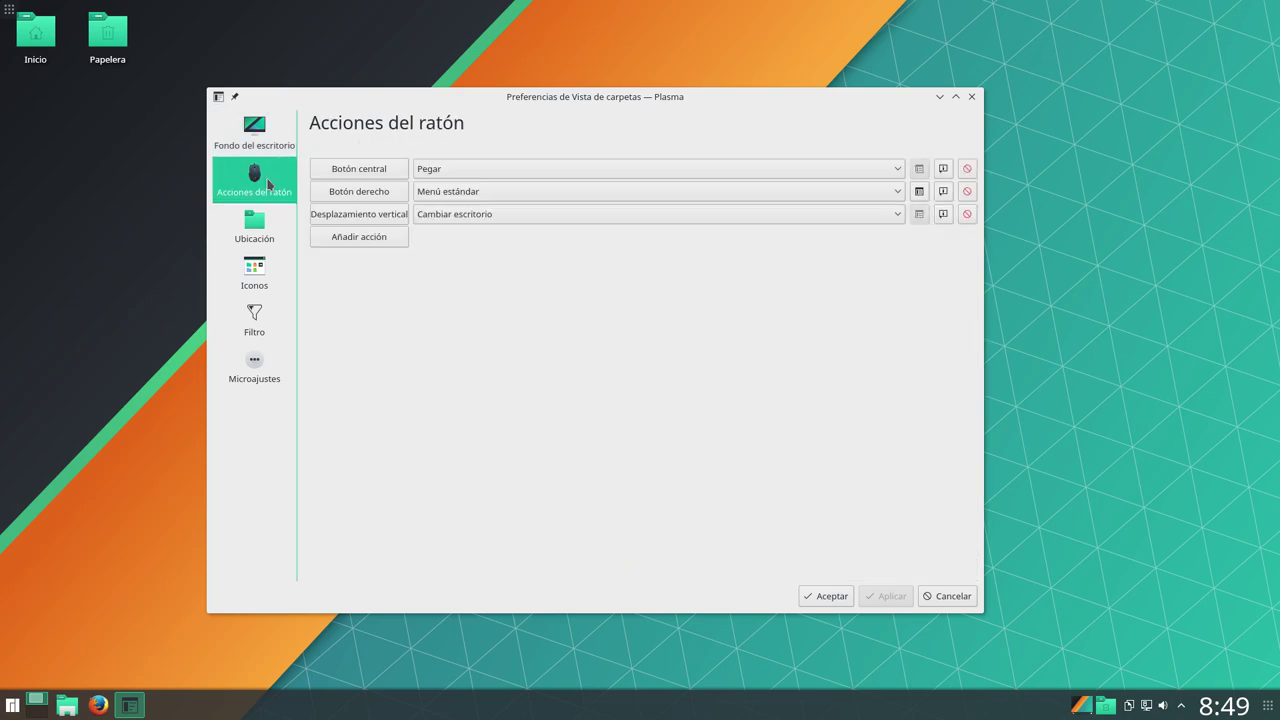
{"action": "left_click", "coordinate": [263, 220]}
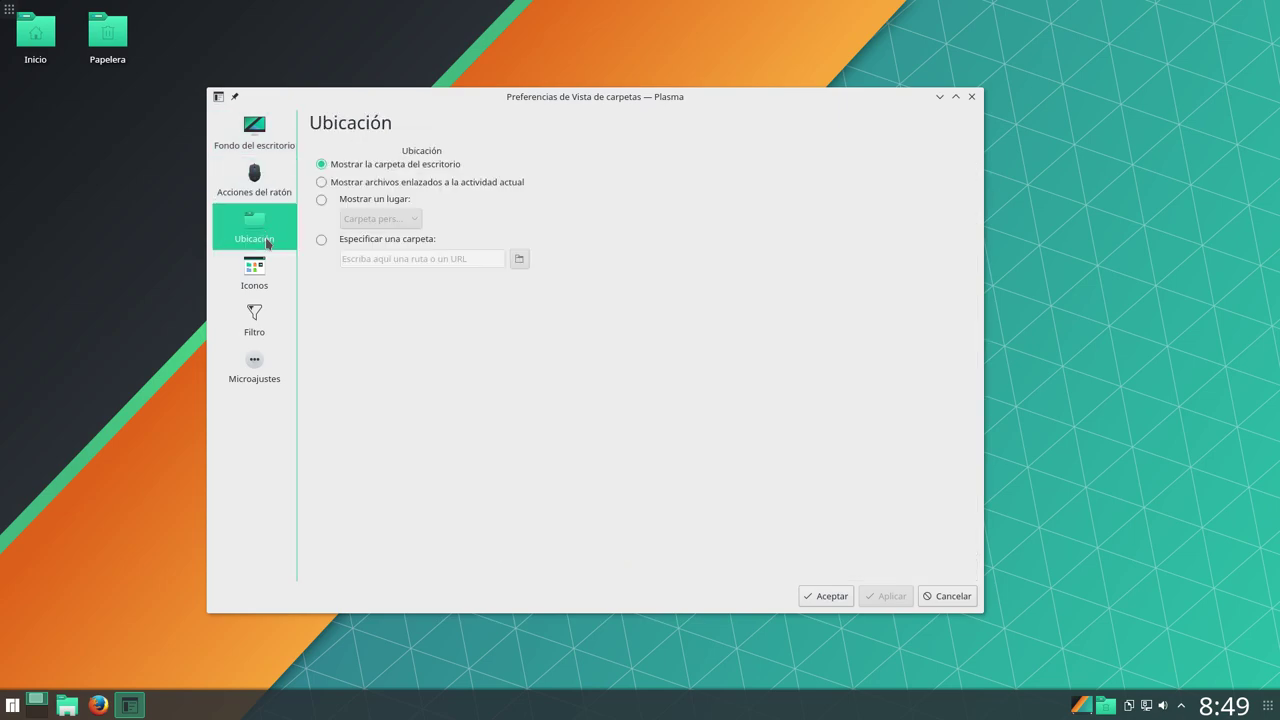
{"action": "left_click", "coordinate": [262, 274]}
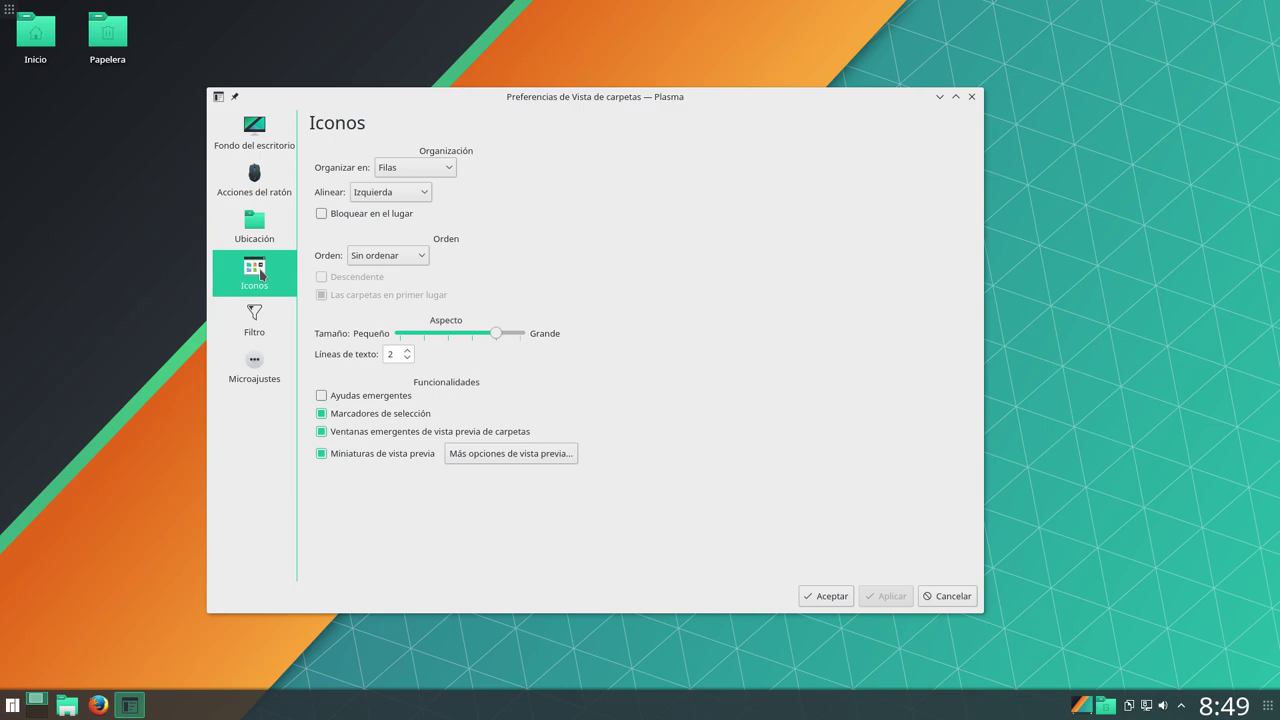
Step: Apply the Escritorio layout (Distribución) to the desktop and move the preferences dialog back toward the middle of the screen
{"action": "left_click", "coordinate": [261, 142]}
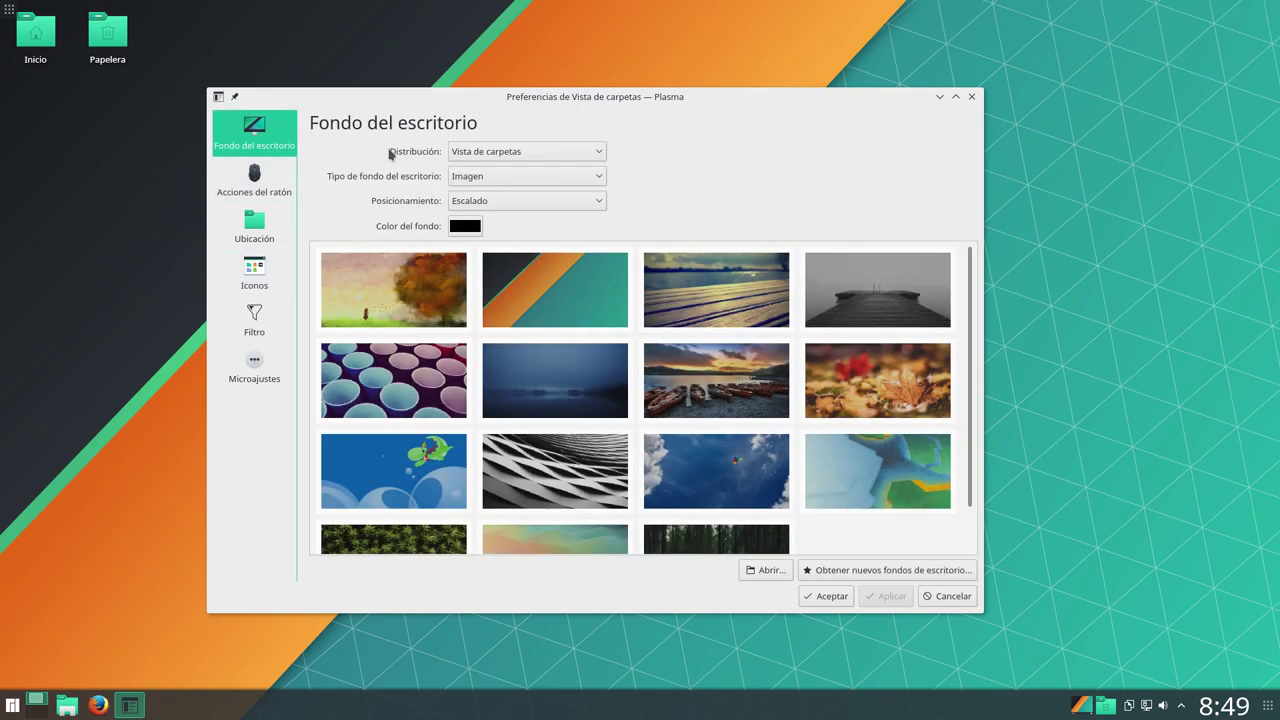
{"action": "left_click", "coordinate": [499, 155]}
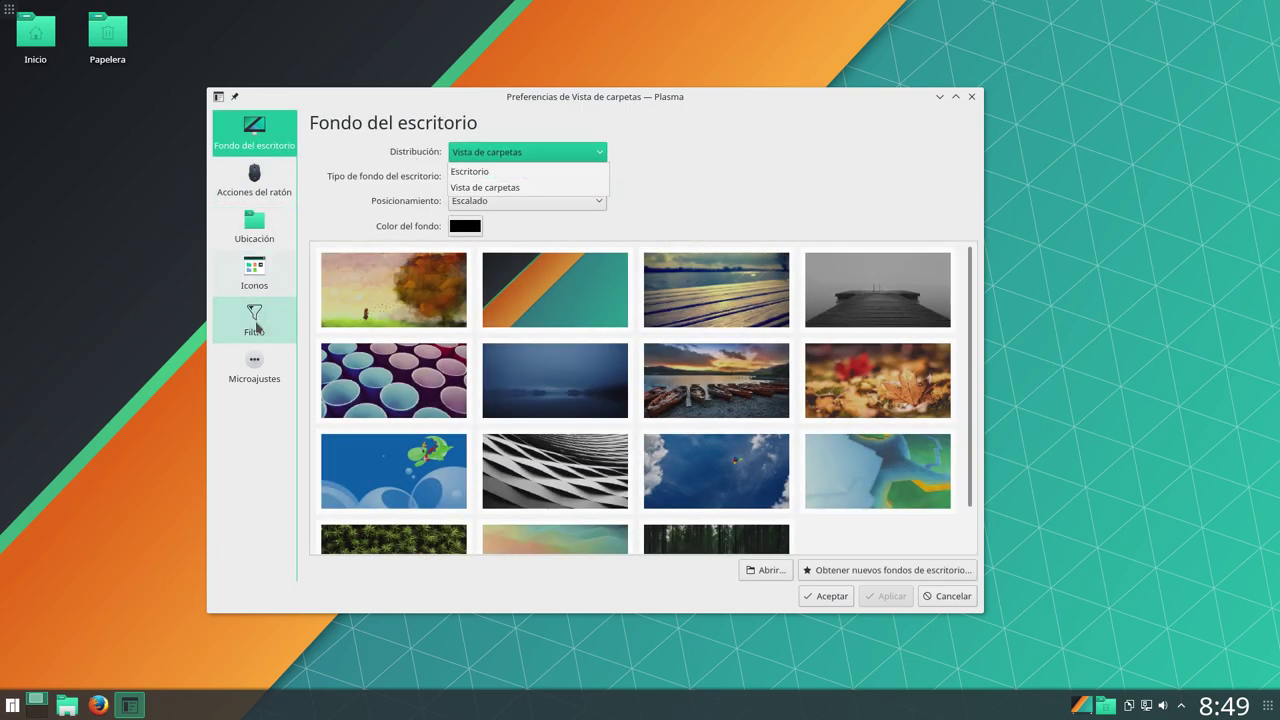
{"action": "left_click", "coordinate": [535, 102]}
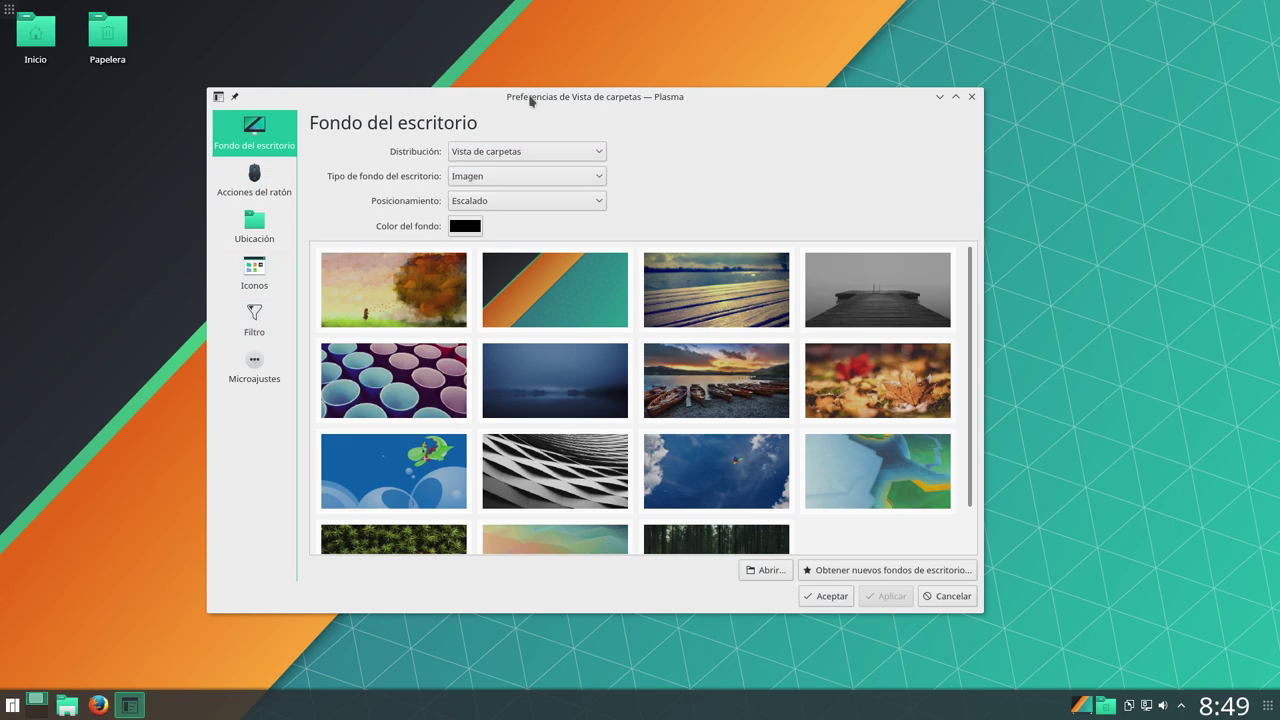
{"action": "left_click", "coordinate": [518, 156]}
{"action": "left_click", "coordinate": [509, 172]}
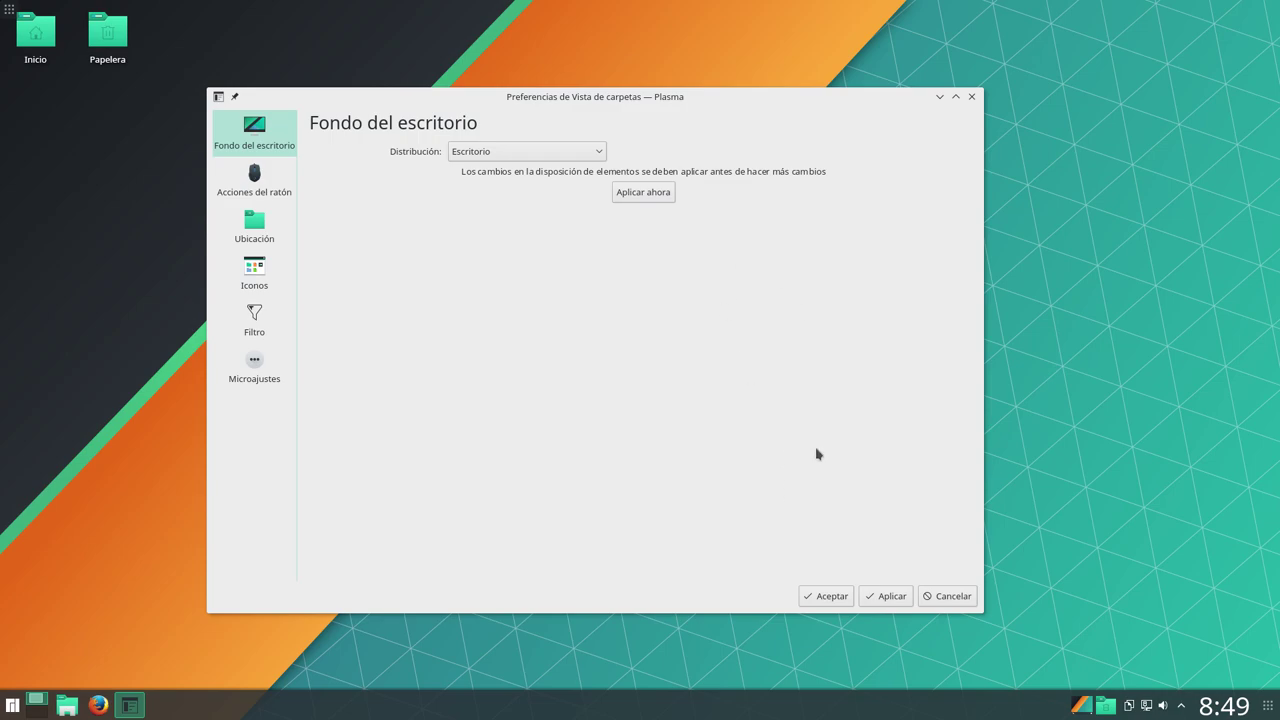
{"action": "left_click", "coordinate": [886, 596]}
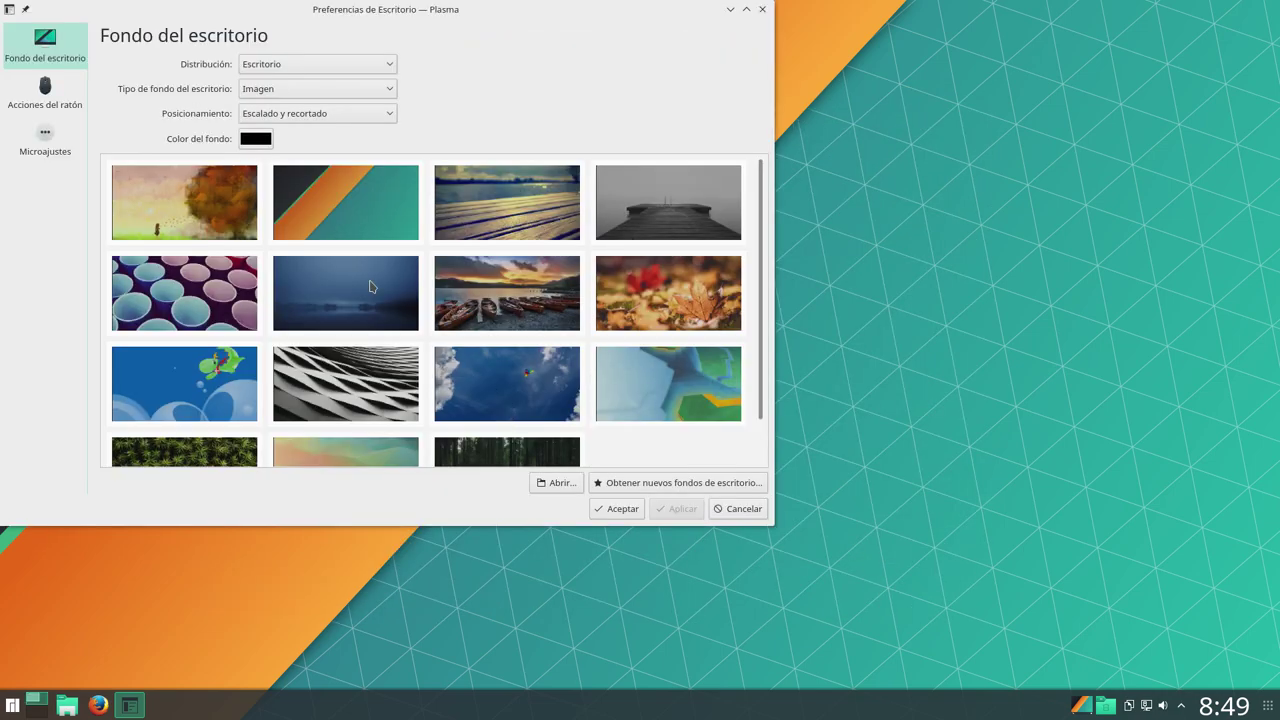
{"action": "left_click_drag", "start_coordinate": [289, 12], "coordinate": [546, 125]}
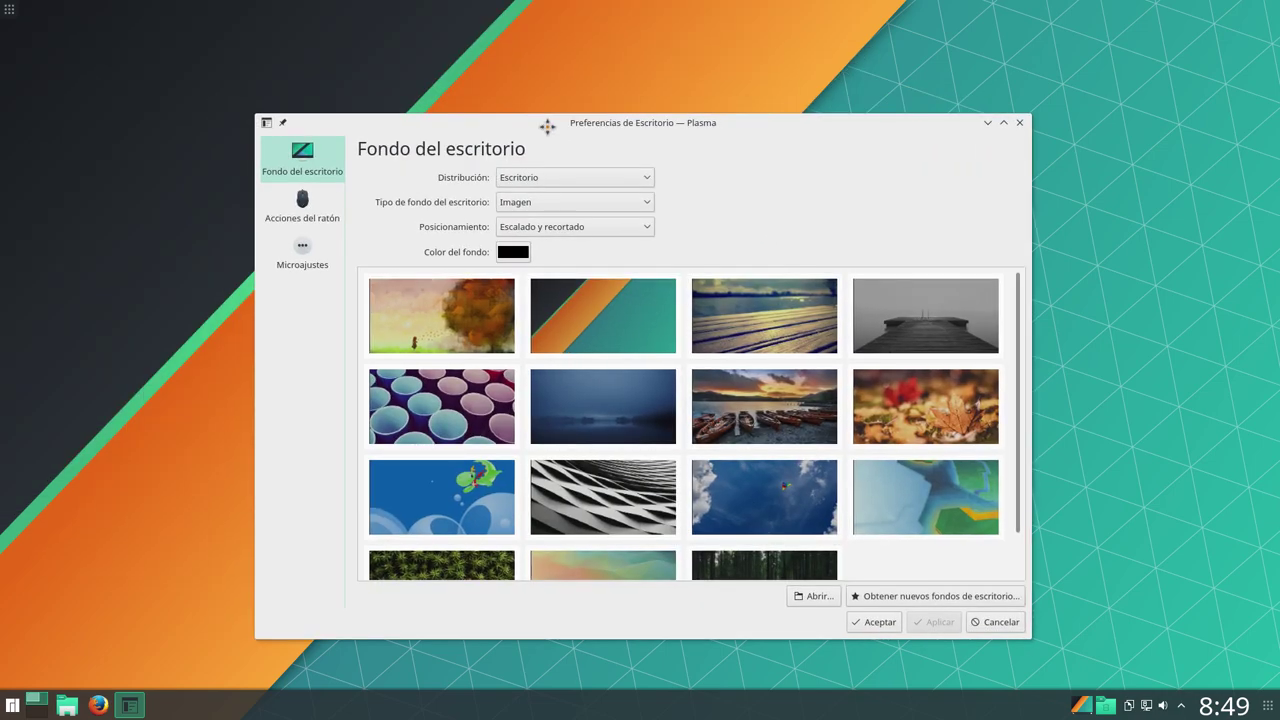
Step: Apply the Vista de carpetas layout to the desktop and move the preferences dialog clear of the desktop icons
{"action": "left_click", "coordinate": [572, 179]}
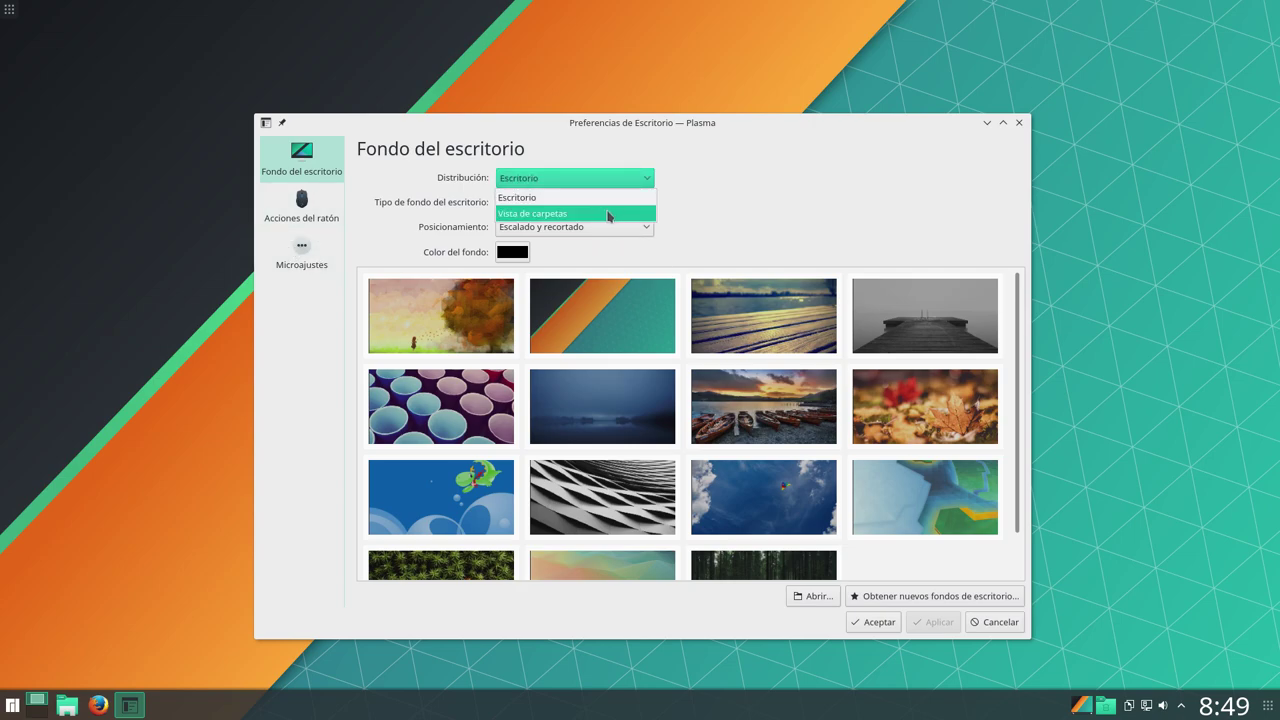
{"action": "left_click", "coordinate": [589, 214]}
{"action": "left_click", "coordinate": [684, 221]}
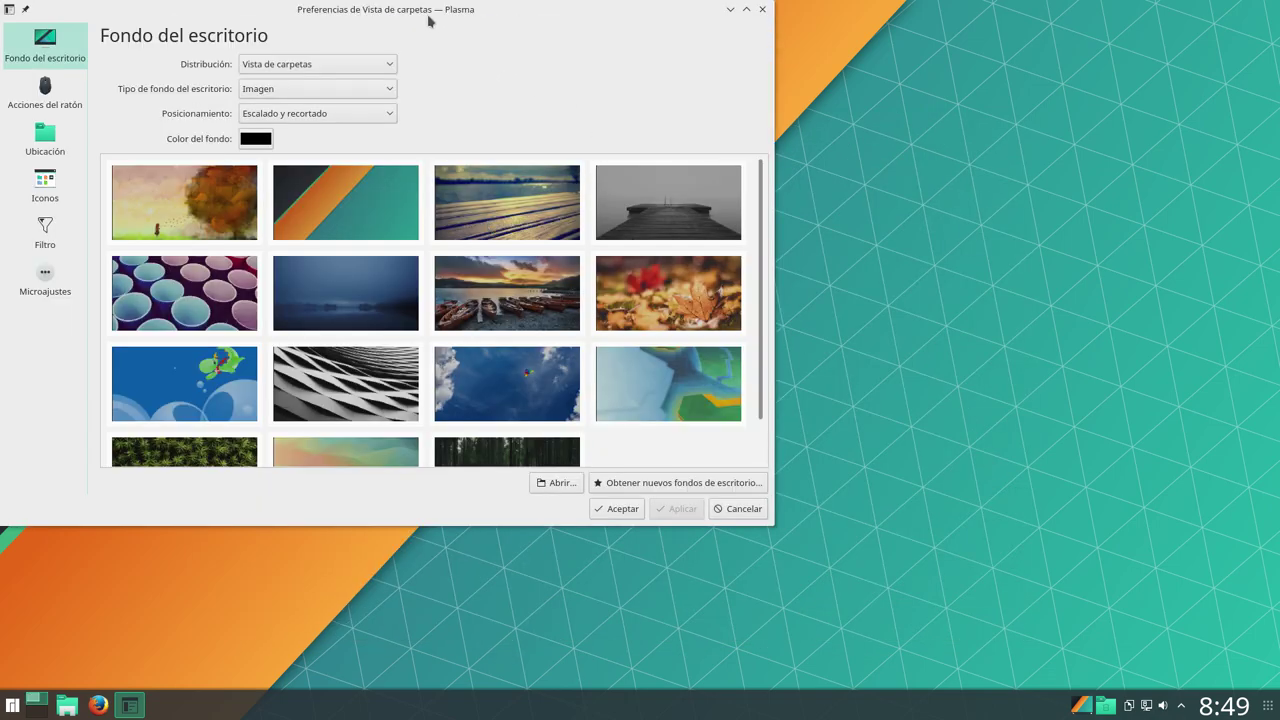
{"action": "left_click_drag", "start_coordinate": [470, 22], "coordinate": [708, 74]}
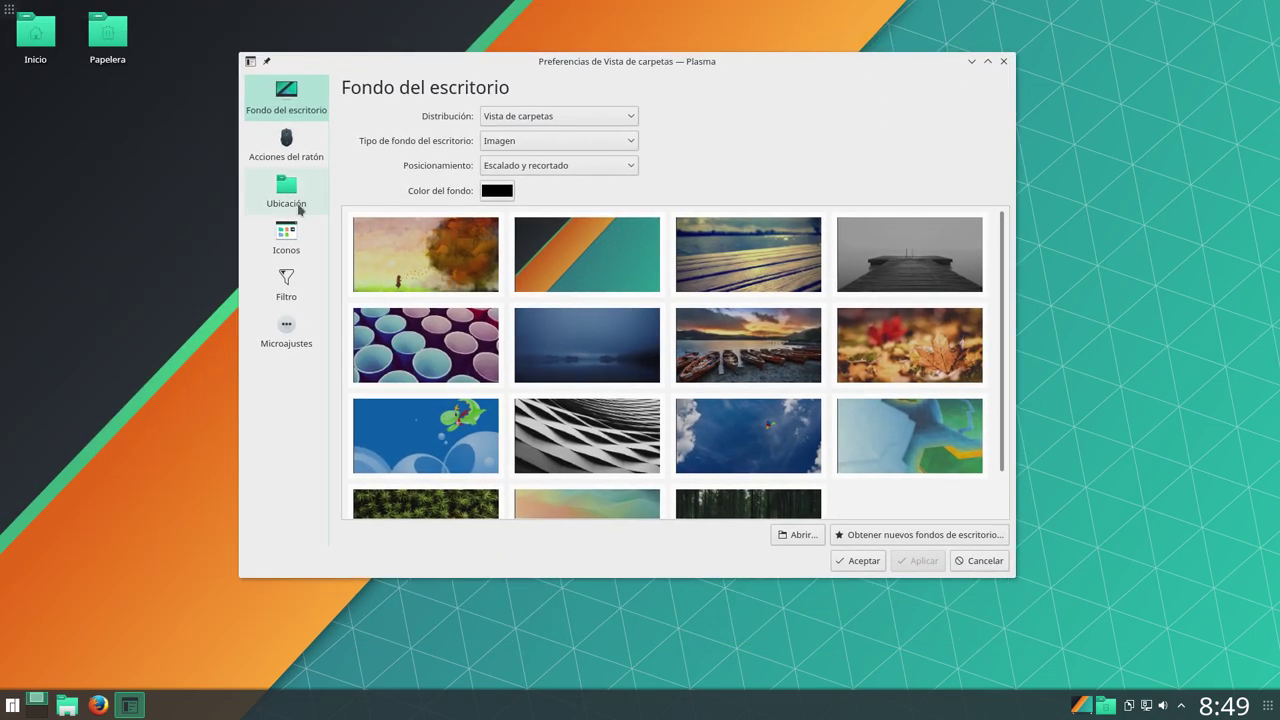
Step: Review the Ubicación, Iconos, Filtro and Microajustes settings of the folder view and close the preferences dialog
{"action": "left_click", "coordinate": [294, 205]}
{"action": "left_click", "coordinate": [294, 230]}
{"action": "left_click", "coordinate": [288, 278]}
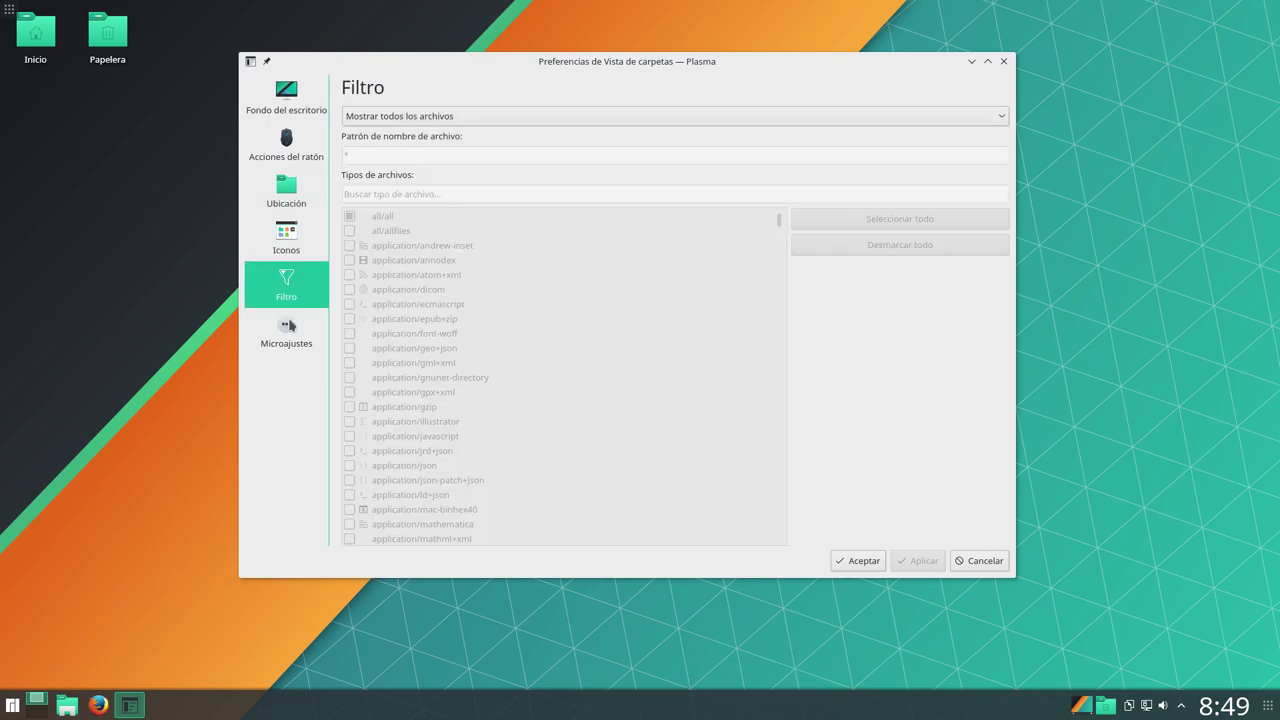
{"action": "left_click", "coordinate": [291, 329]}
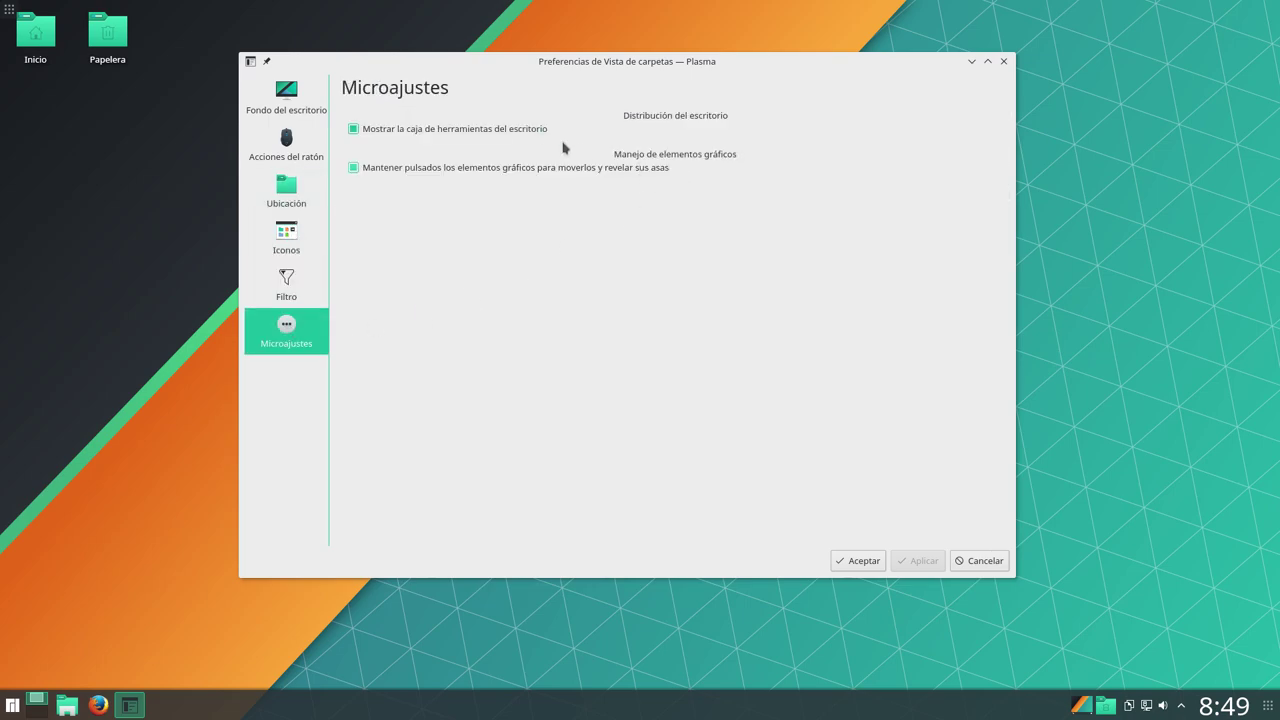
{"action": "left_click", "coordinate": [1004, 62]}
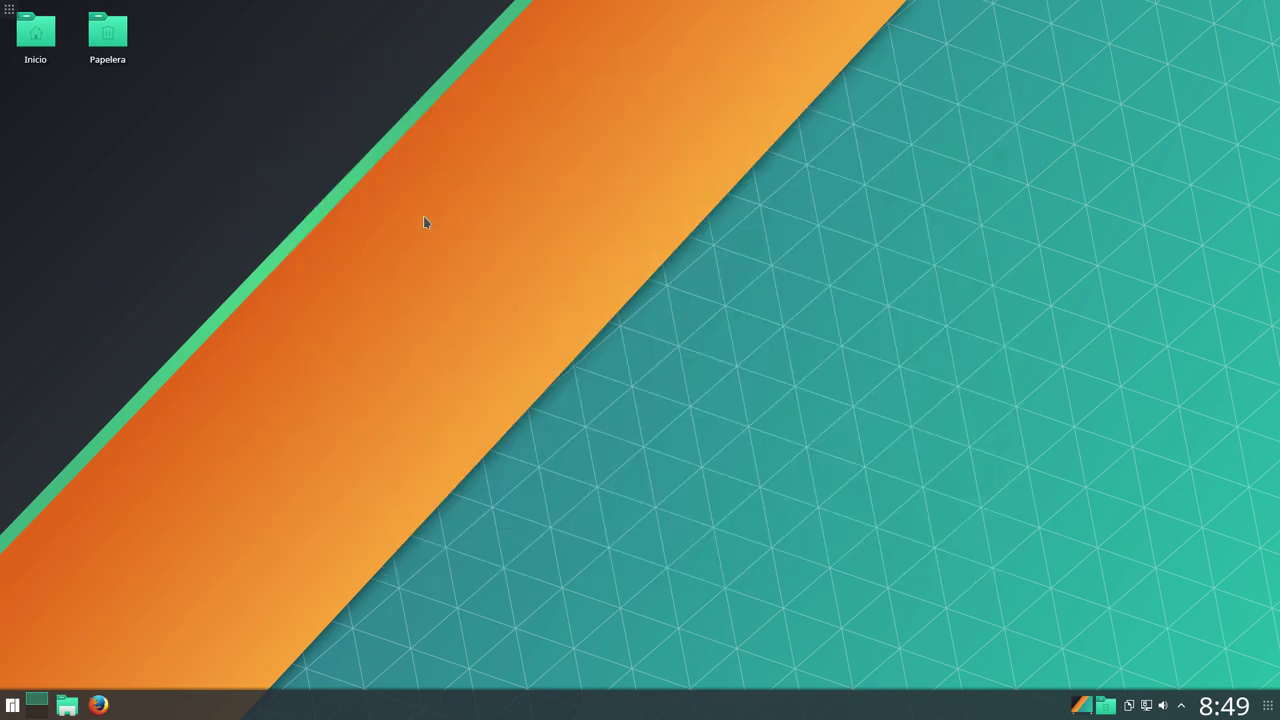
Step: Open the Dolphin file manager, enlarge its window slightly and place it clear of the desktop icons
{"action": "left_click", "coordinate": [65, 703]}
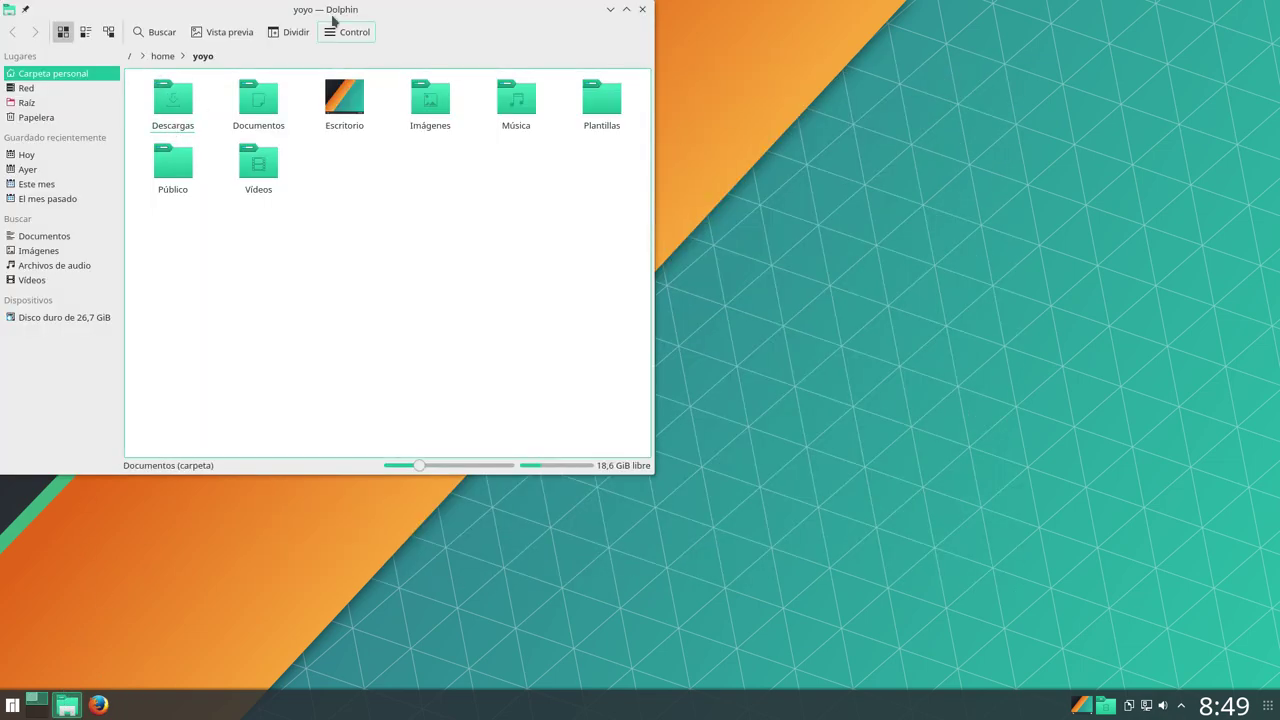
{"action": "left_click_drag", "start_coordinate": [457, 10], "coordinate": [628, 57]}
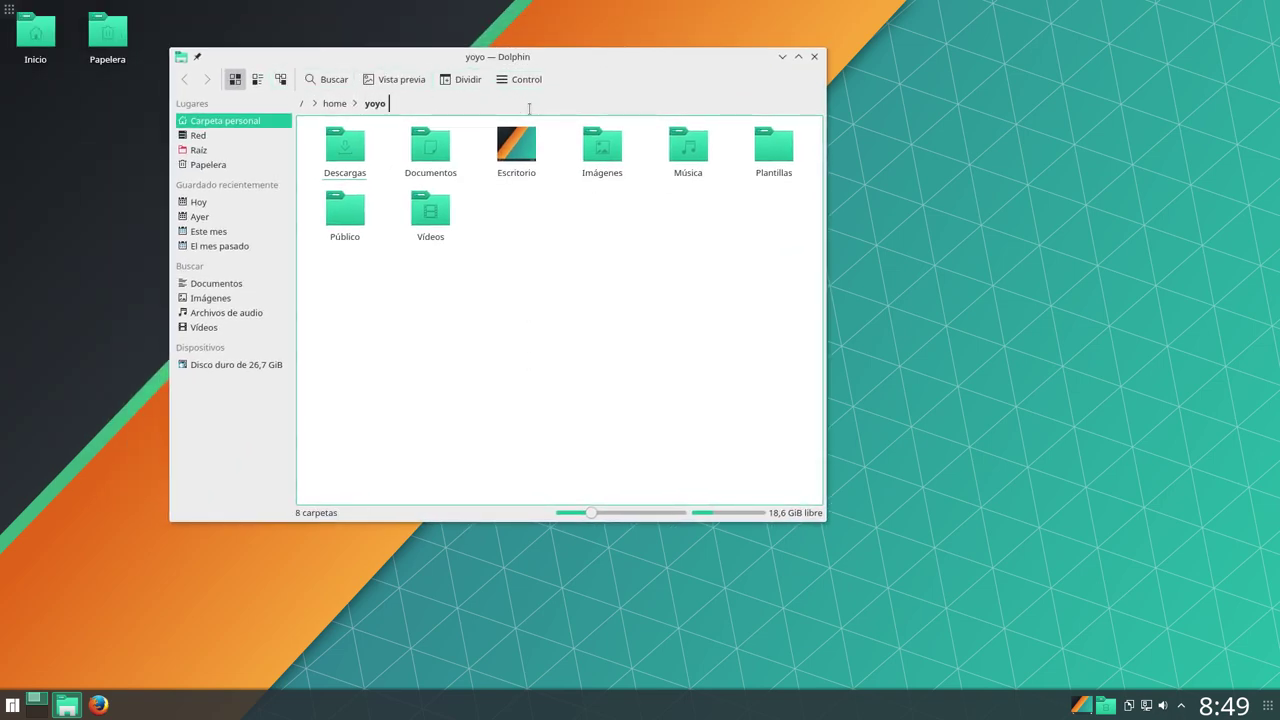
{"action": "left_click_drag", "start_coordinate": [825, 522], "coordinate": [900, 545]}
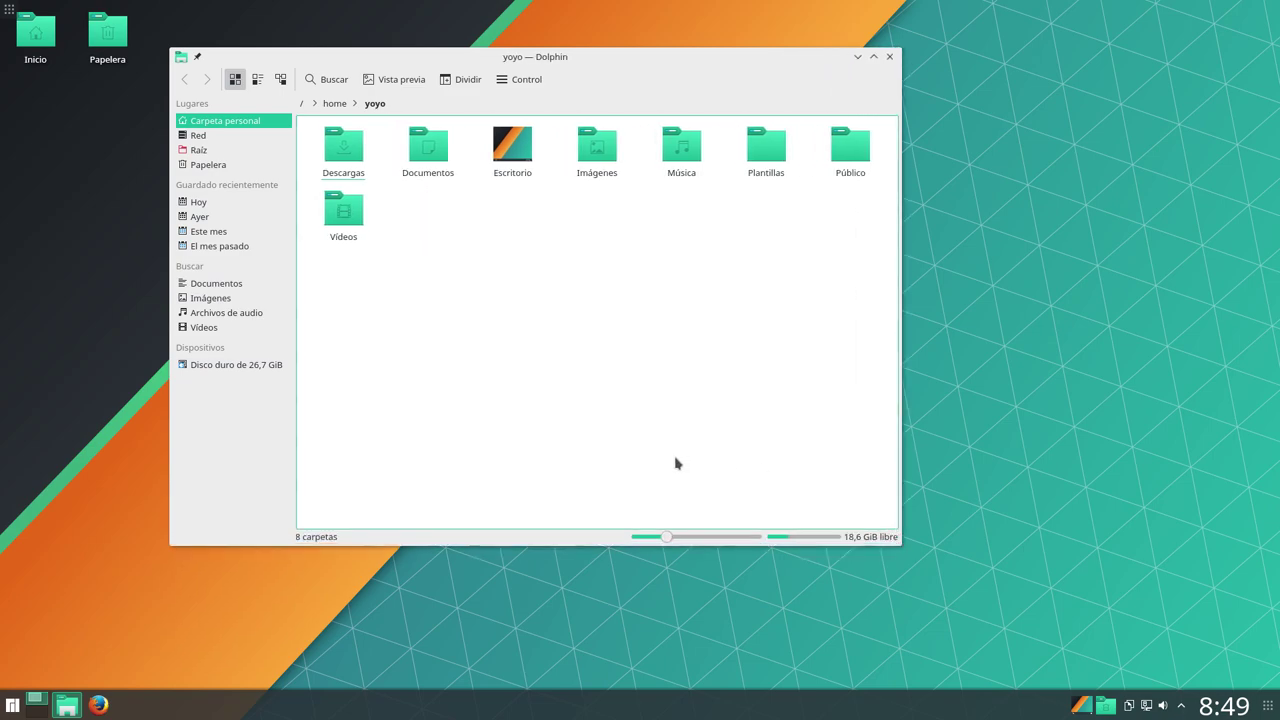
{"action": "left_click_drag", "start_coordinate": [590, 57], "coordinate": [636, 69]}
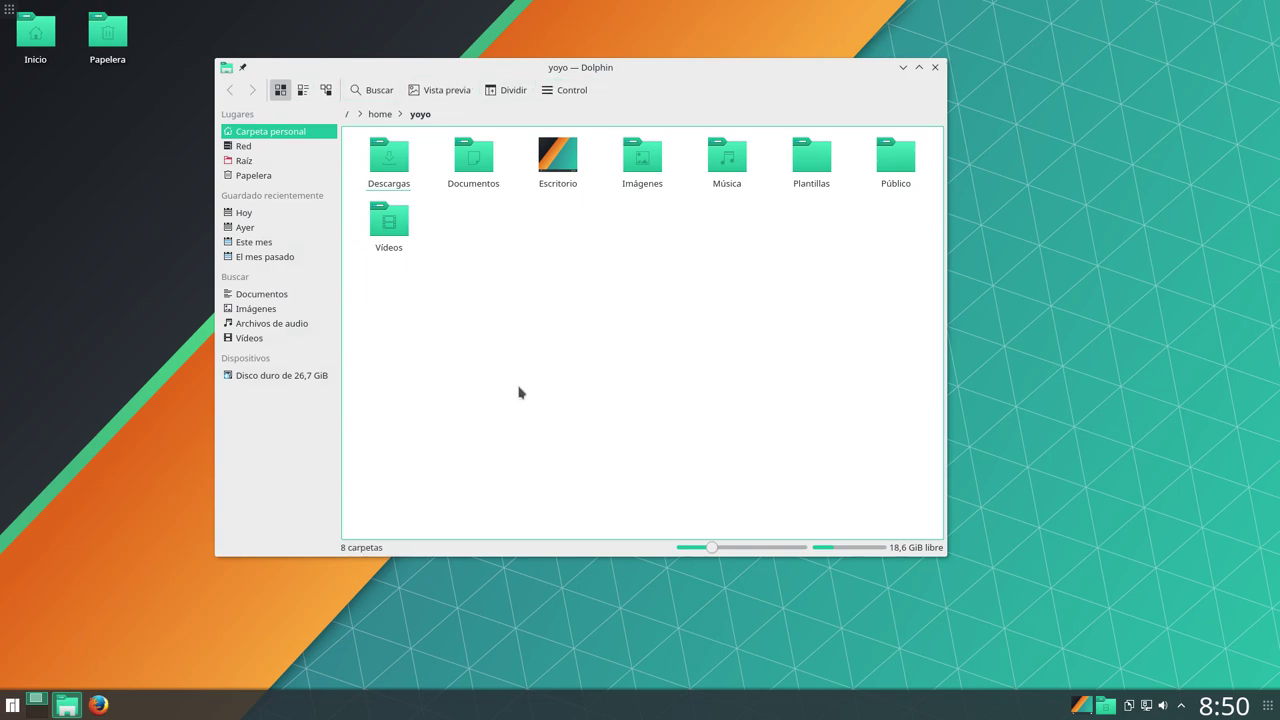
{"action": "left_click_drag", "start_coordinate": [640, 67], "coordinate": [614, 58]}
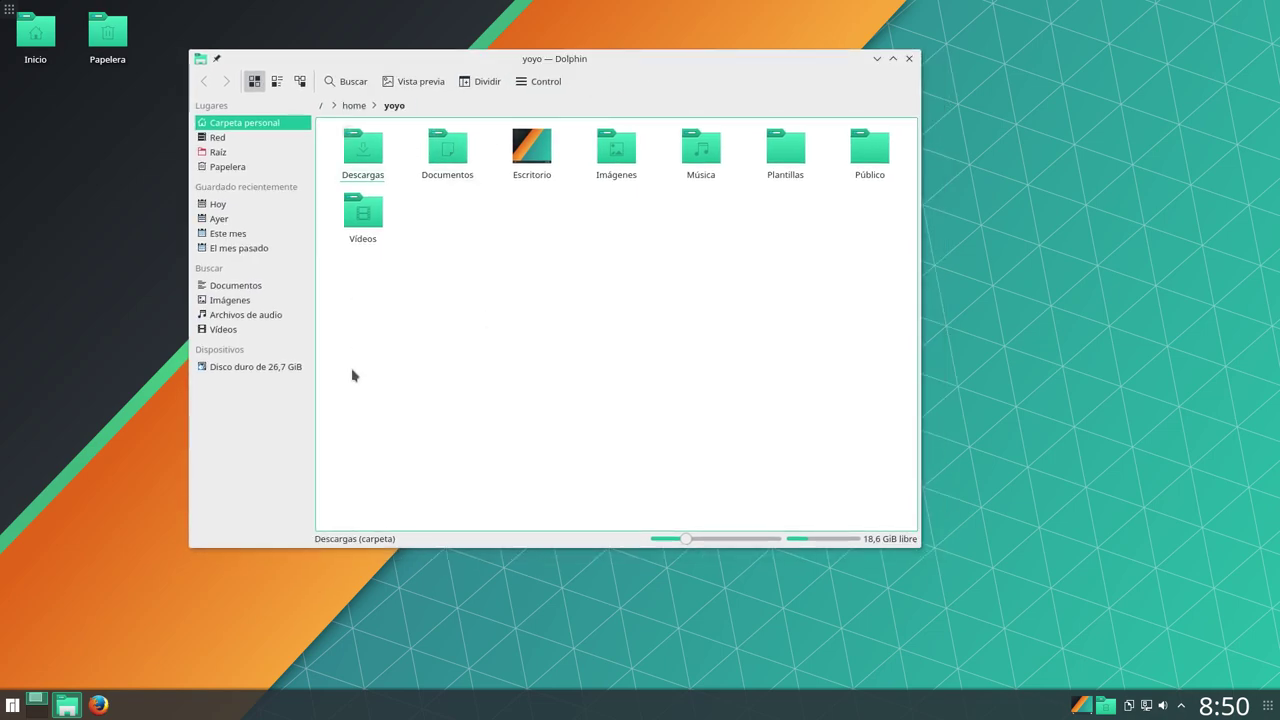
Step: Open Dolphin's preferences and move and enlarge the dialog to fill most of the screen height
{"action": "left_click", "coordinate": [532, 83]}
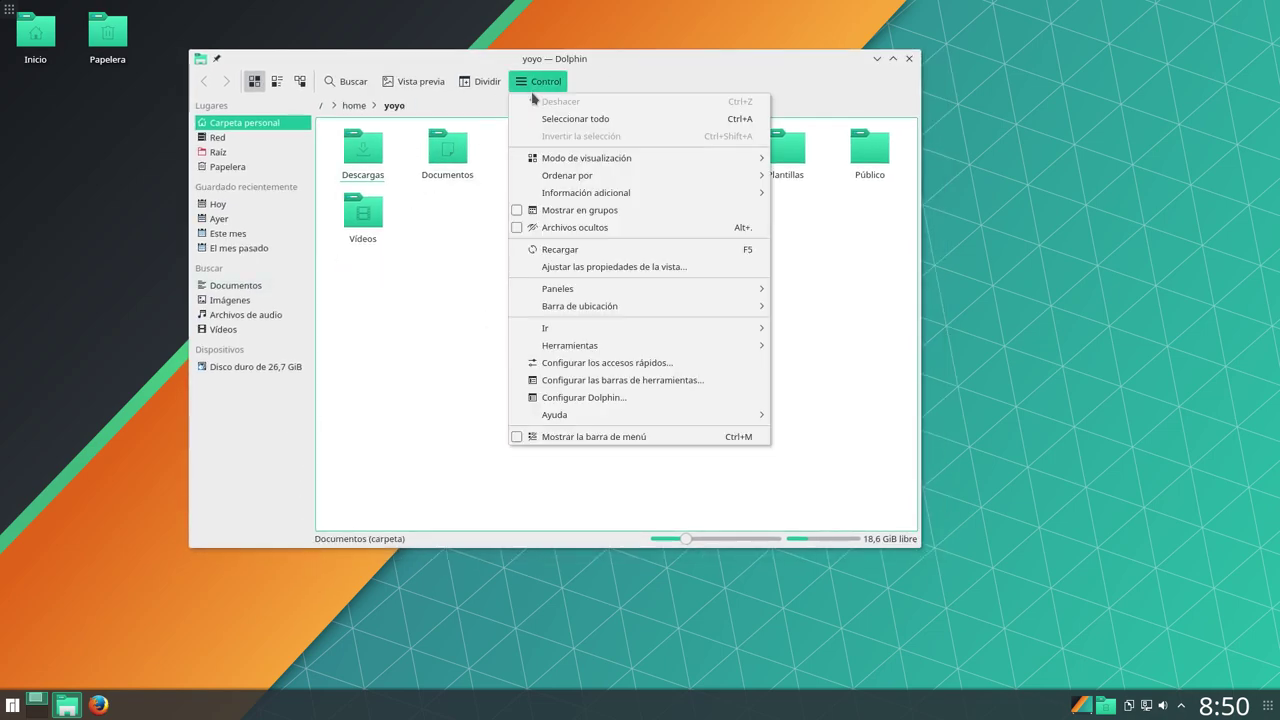
{"action": "left_click", "coordinate": [565, 399]}
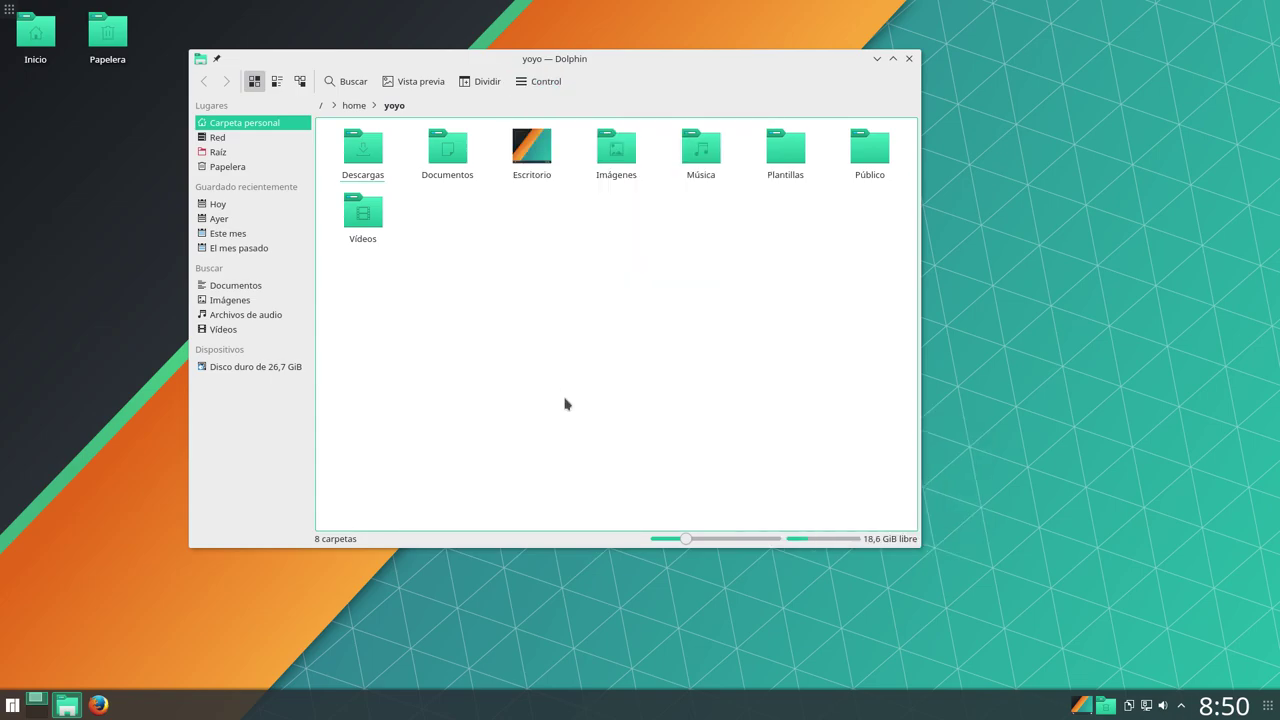
{"action": "left_click_drag", "start_coordinate": [515, 122], "coordinate": [320, 33]}
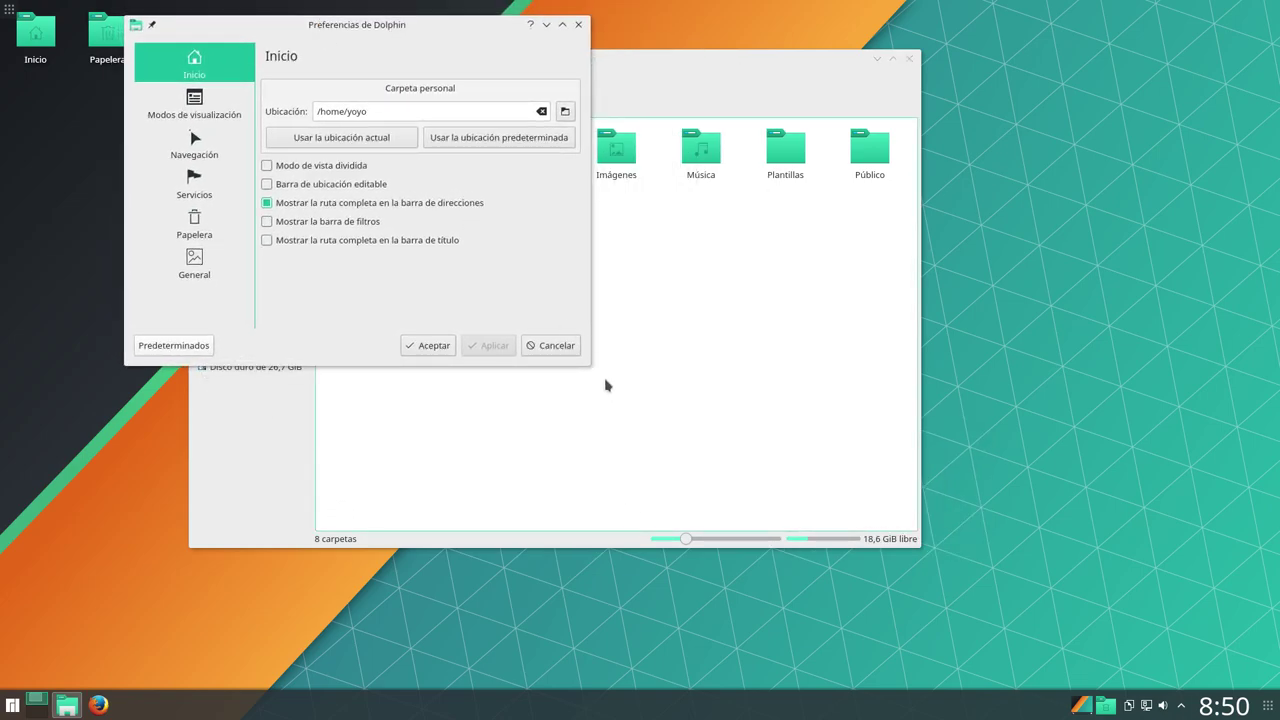
{"action": "left_click_drag", "start_coordinate": [590, 366], "coordinate": [978, 663]}
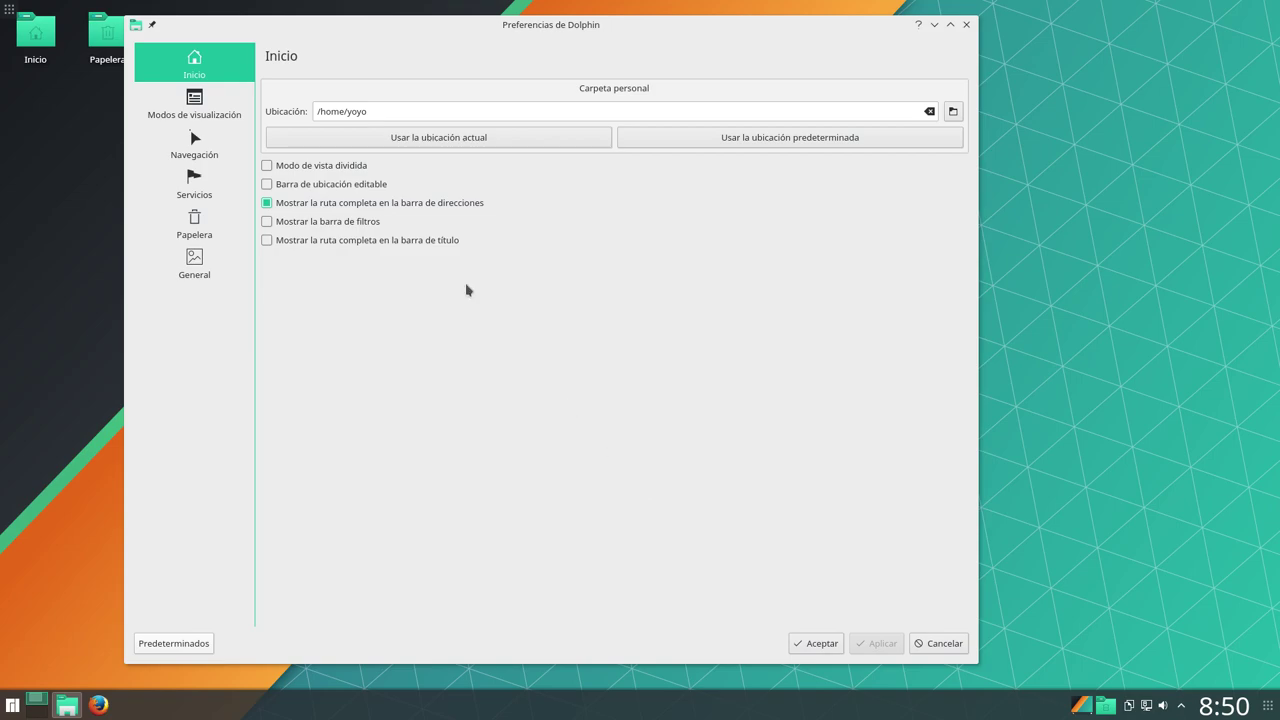
Step: Review Dolphin's view mode, navigation, context menu service and trash (Papelera) preferences
{"action": "left_click", "coordinate": [191, 113]}
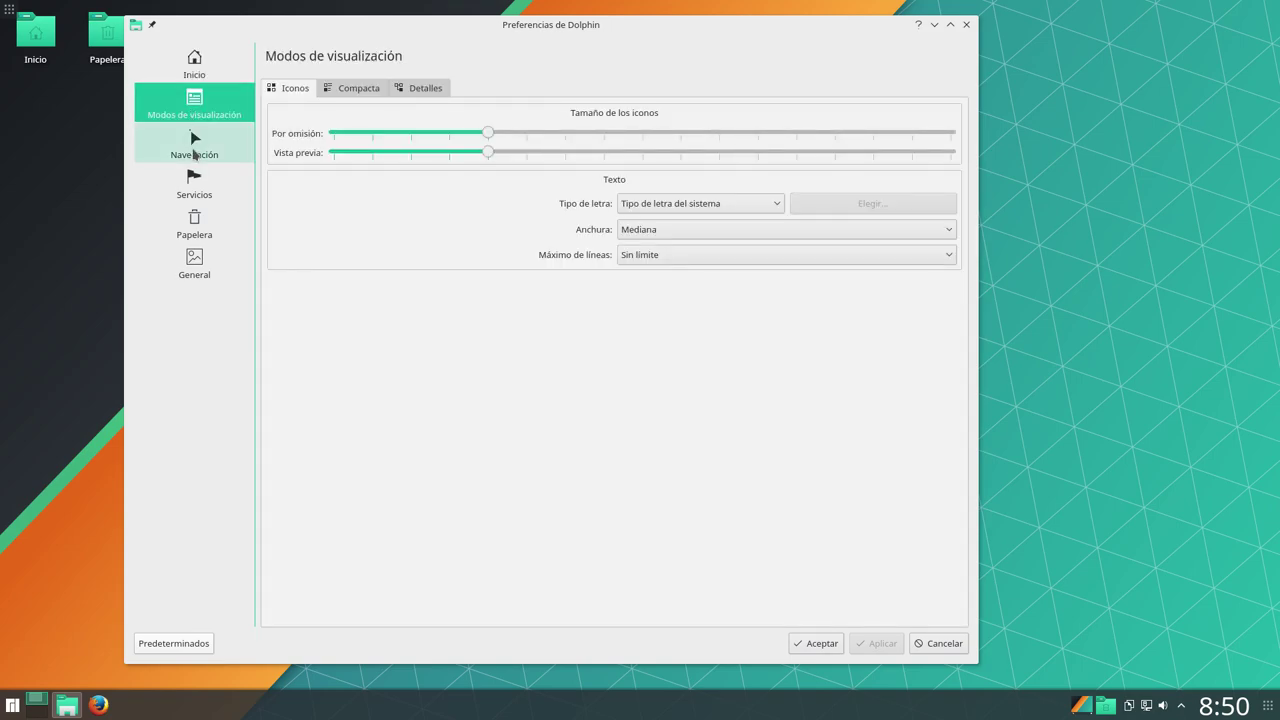
{"action": "left_click", "coordinate": [194, 150]}
{"action": "left_click", "coordinate": [195, 180]}
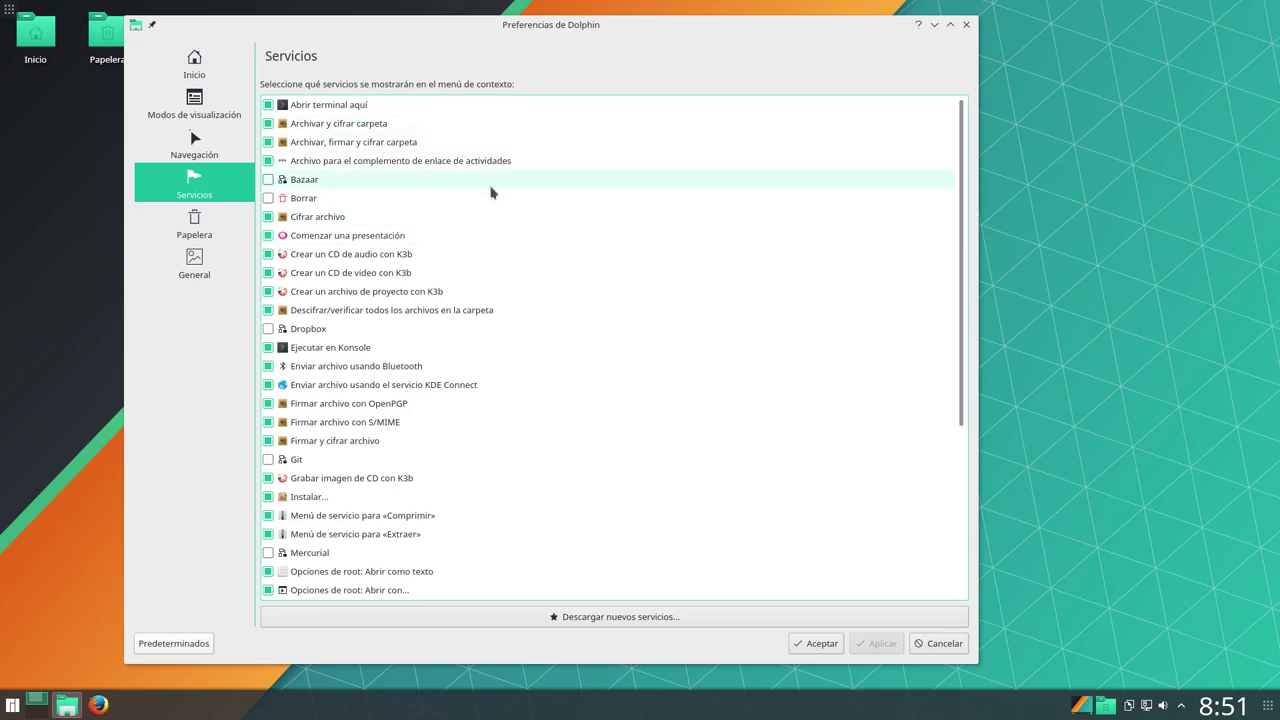
{"action": "left_click", "coordinate": [195, 224]}
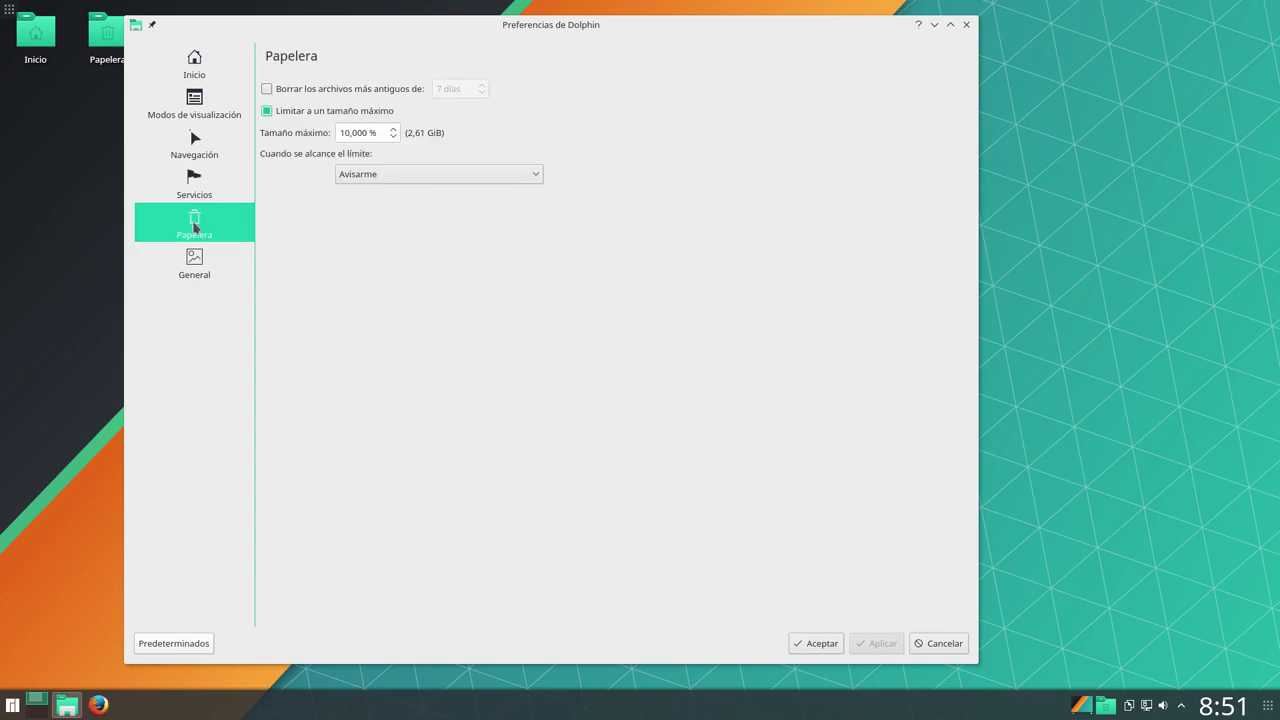
Step: Review Dolphin's General preferences for previews, confirmations and status bar, cancel the dialog and reposition the file manager window
{"action": "left_click", "coordinate": [194, 262]}
{"action": "left_click", "coordinate": [375, 90]}
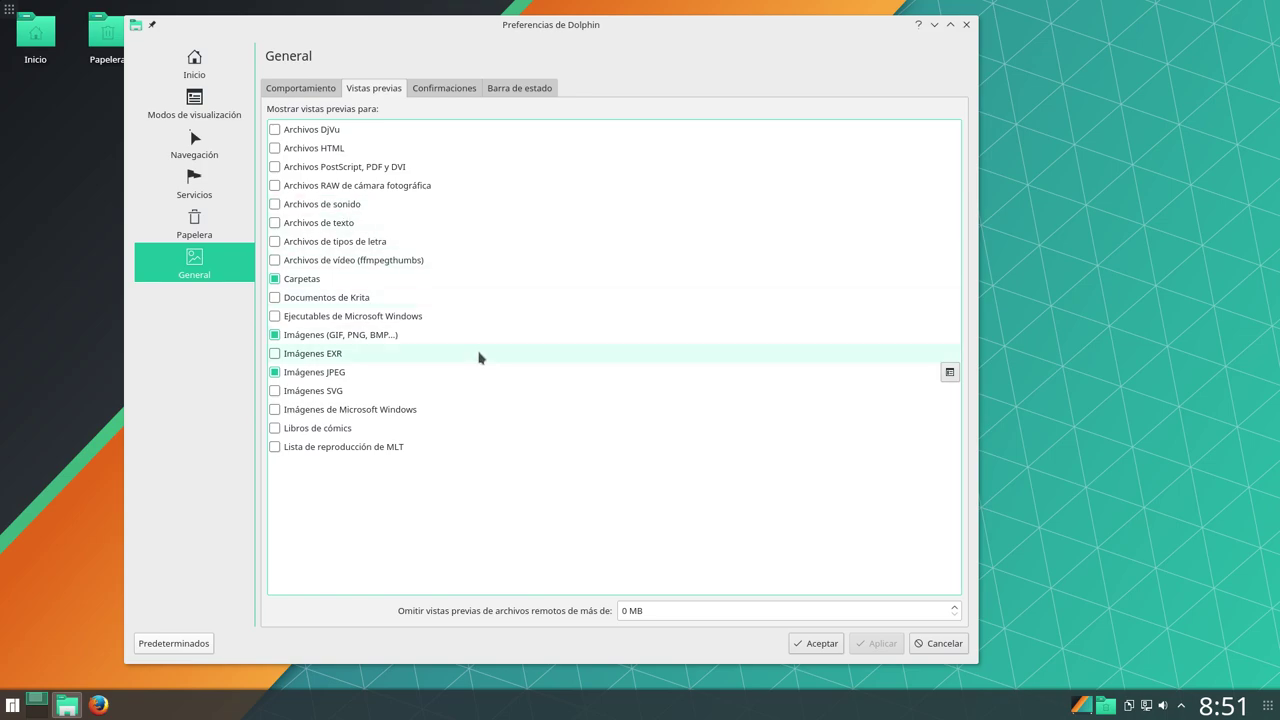
{"action": "left_click", "coordinate": [455, 91]}
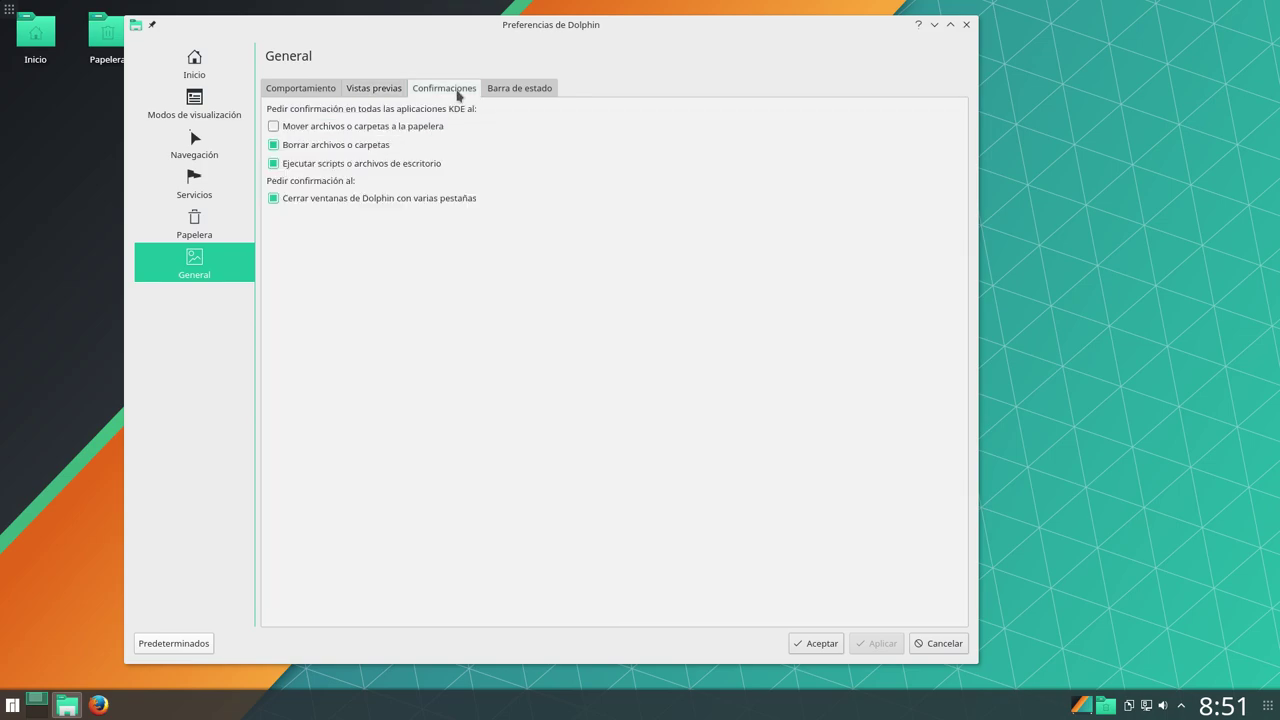
{"action": "left_click", "coordinate": [514, 90]}
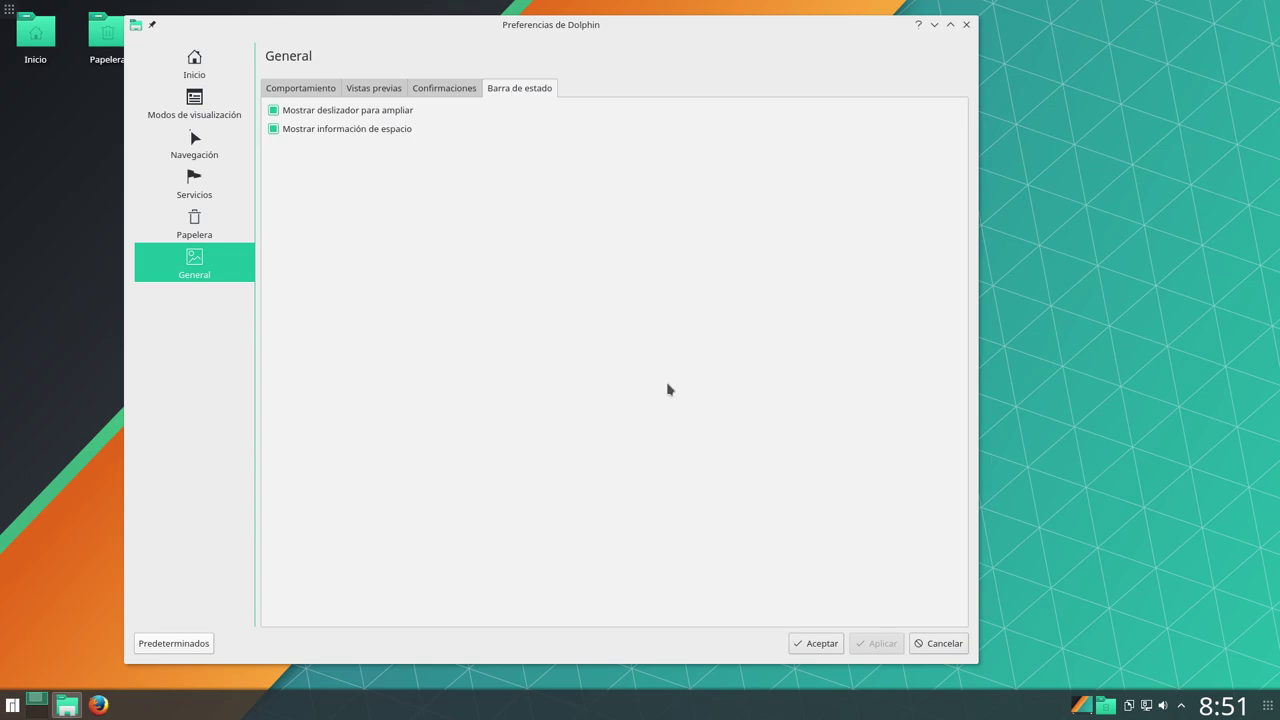
{"action": "left_click", "coordinate": [936, 643]}
{"action": "left_click_drag", "start_coordinate": [623, 57], "coordinate": [640, 70]}
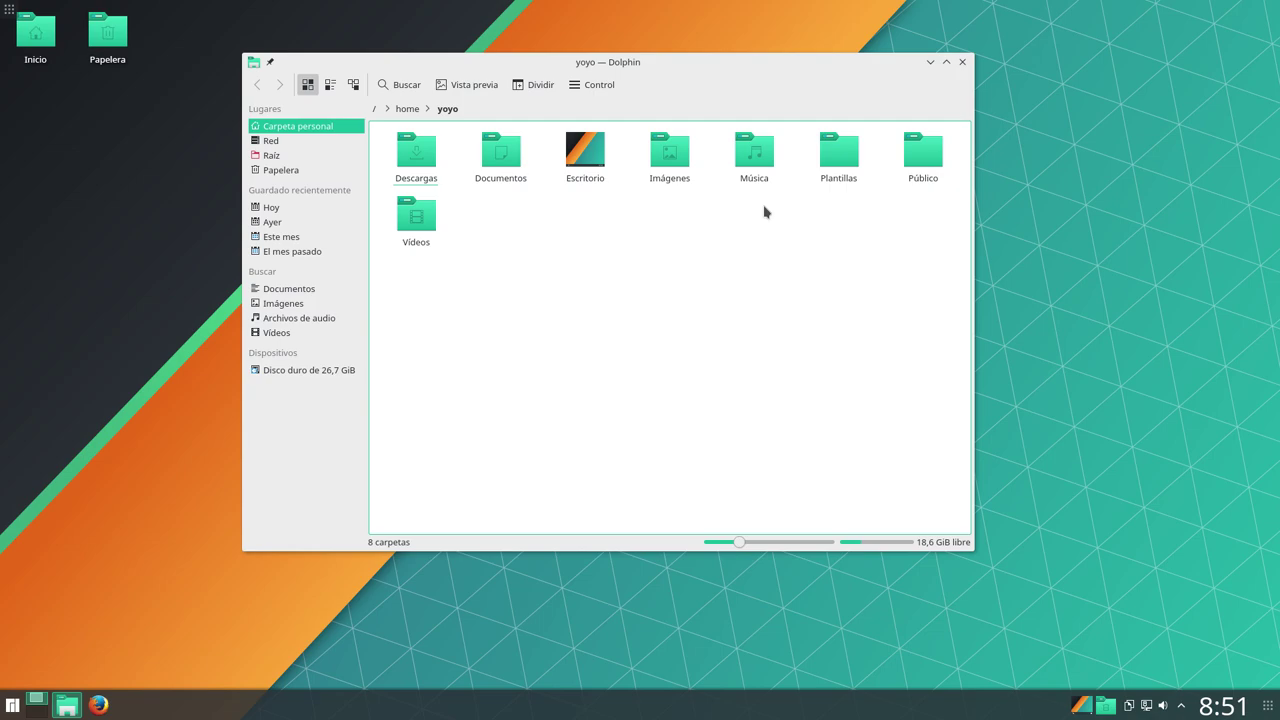
{"action": "left_click_drag", "start_coordinate": [678, 68], "coordinate": [640, 68]}
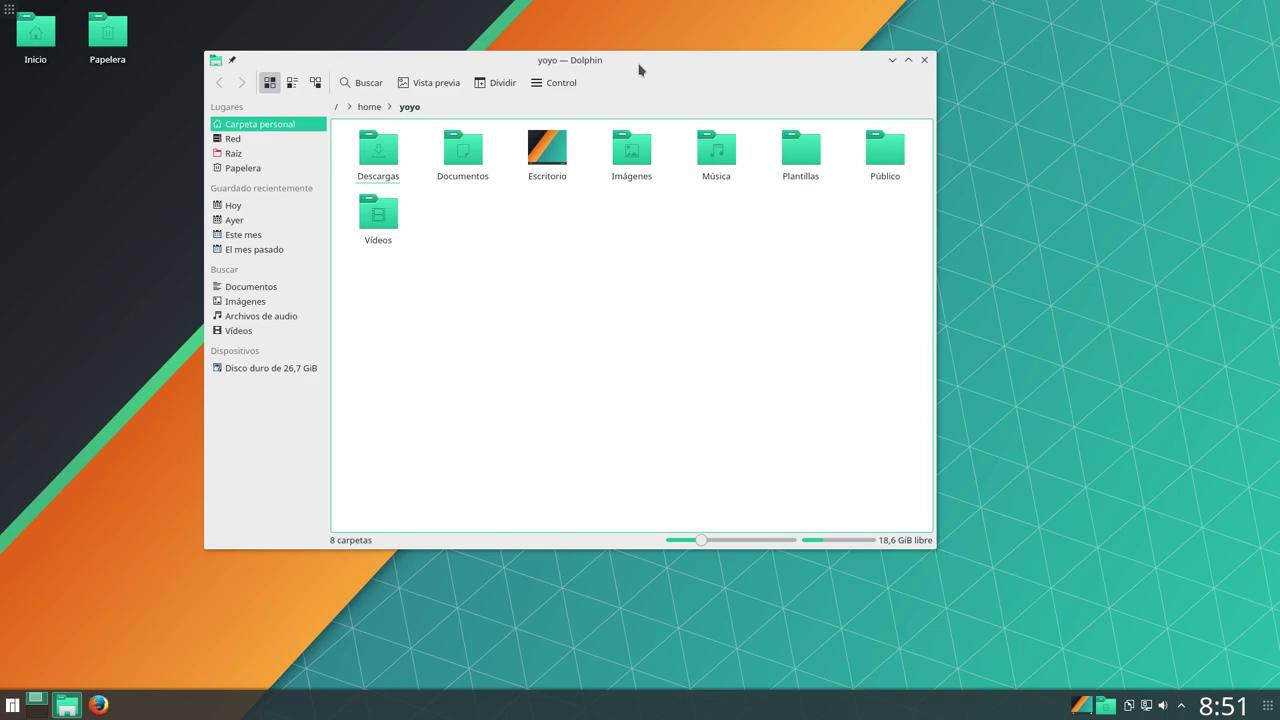
Step: Close the Dolphin file manager and launch Firefox
{"action": "left_click_drag", "start_coordinate": [623, 66], "coordinate": [664, 69]}
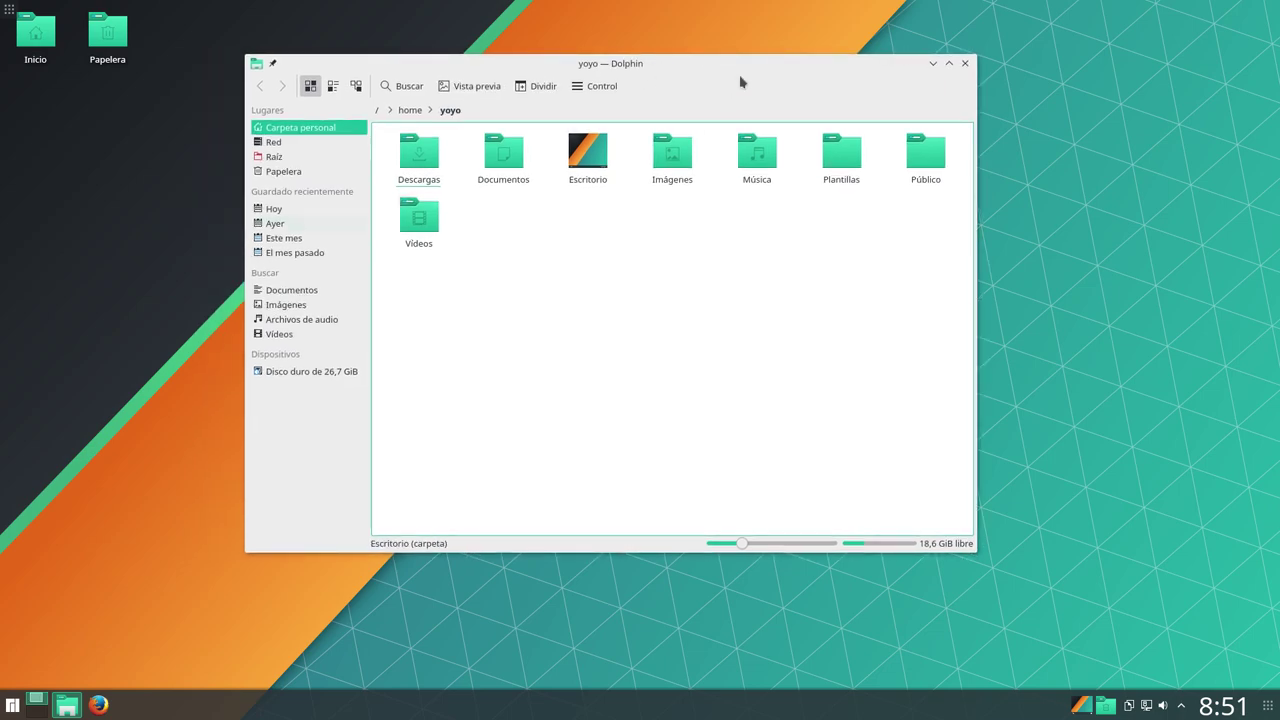
{"action": "left_click", "coordinate": [965, 64]}
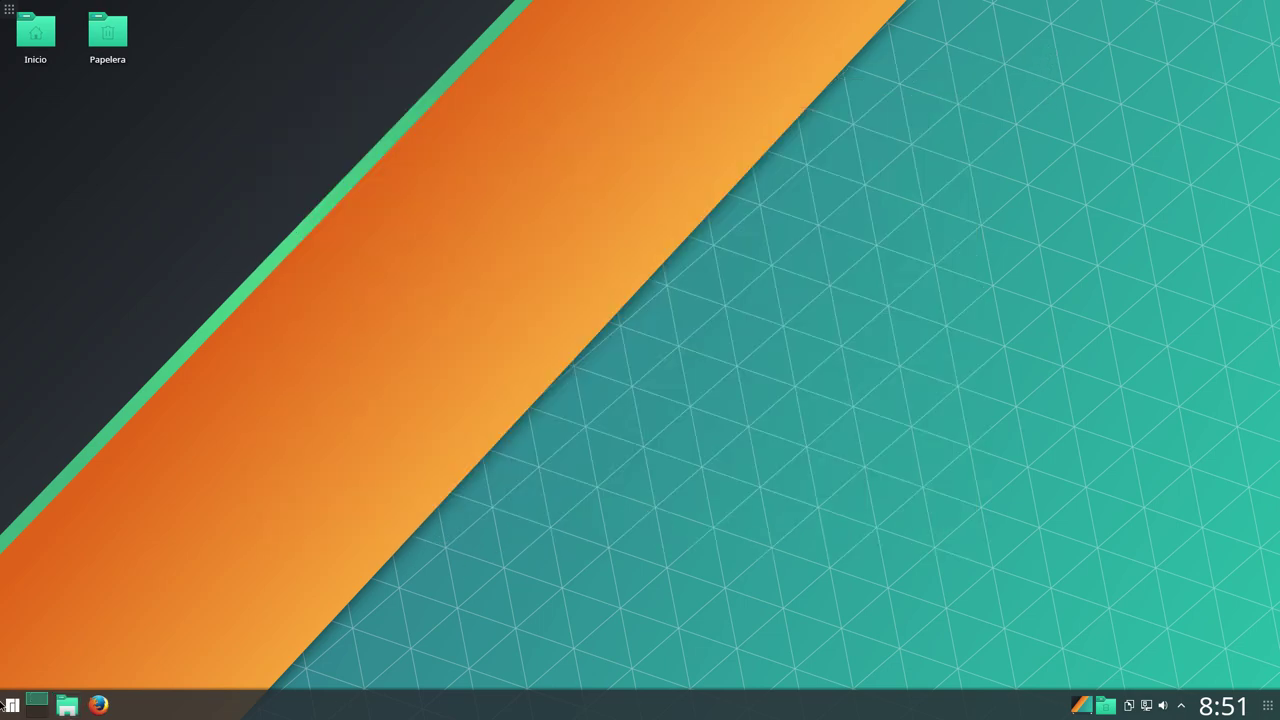
{"action": "left_click", "coordinate": [100, 705]}
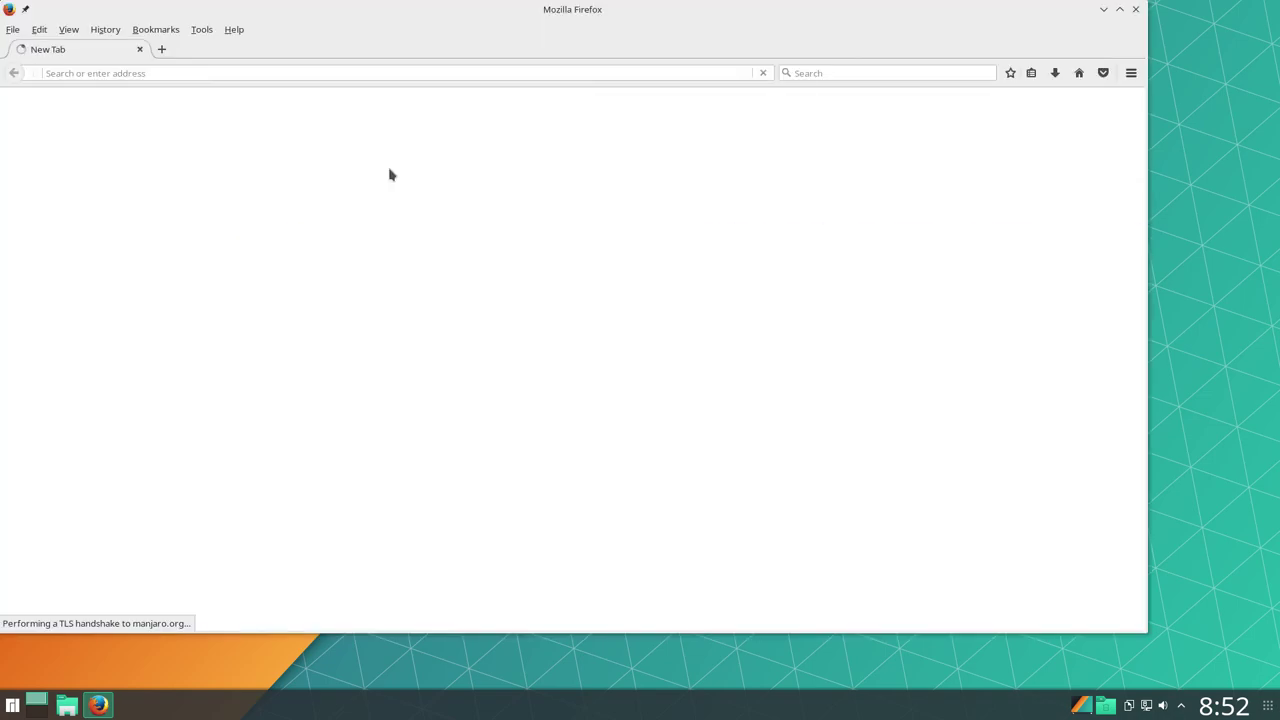
Step: Check Firefox's version in its About information, dismiss the dialog and close the browser
{"action": "left_click", "coordinate": [235, 32]}
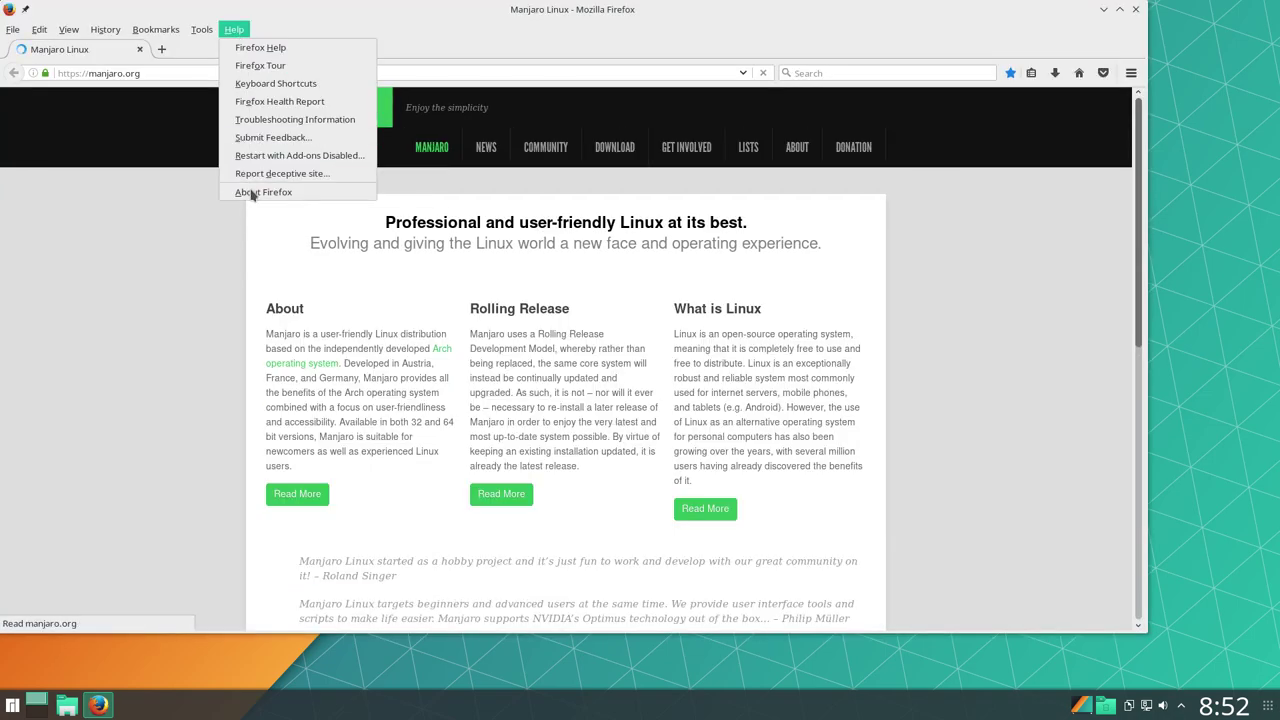
{"action": "left_click", "coordinate": [252, 192]}
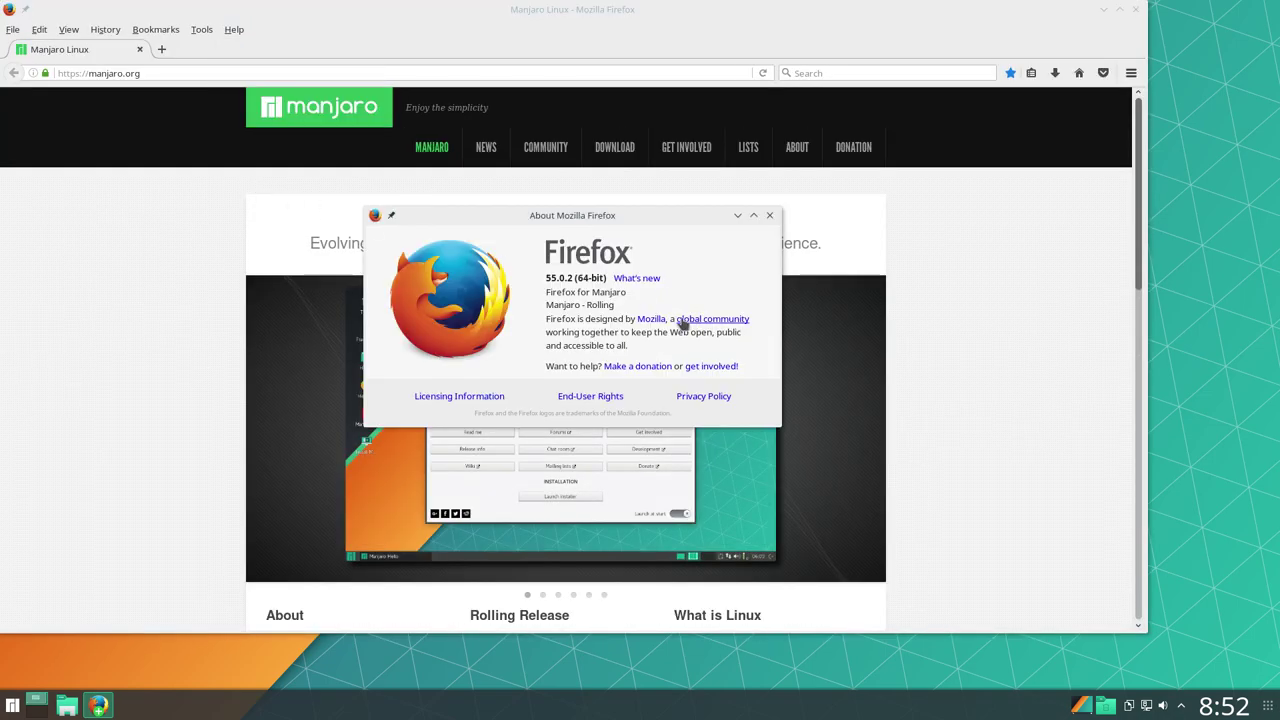
{"action": "left_click", "coordinate": [769, 215]}
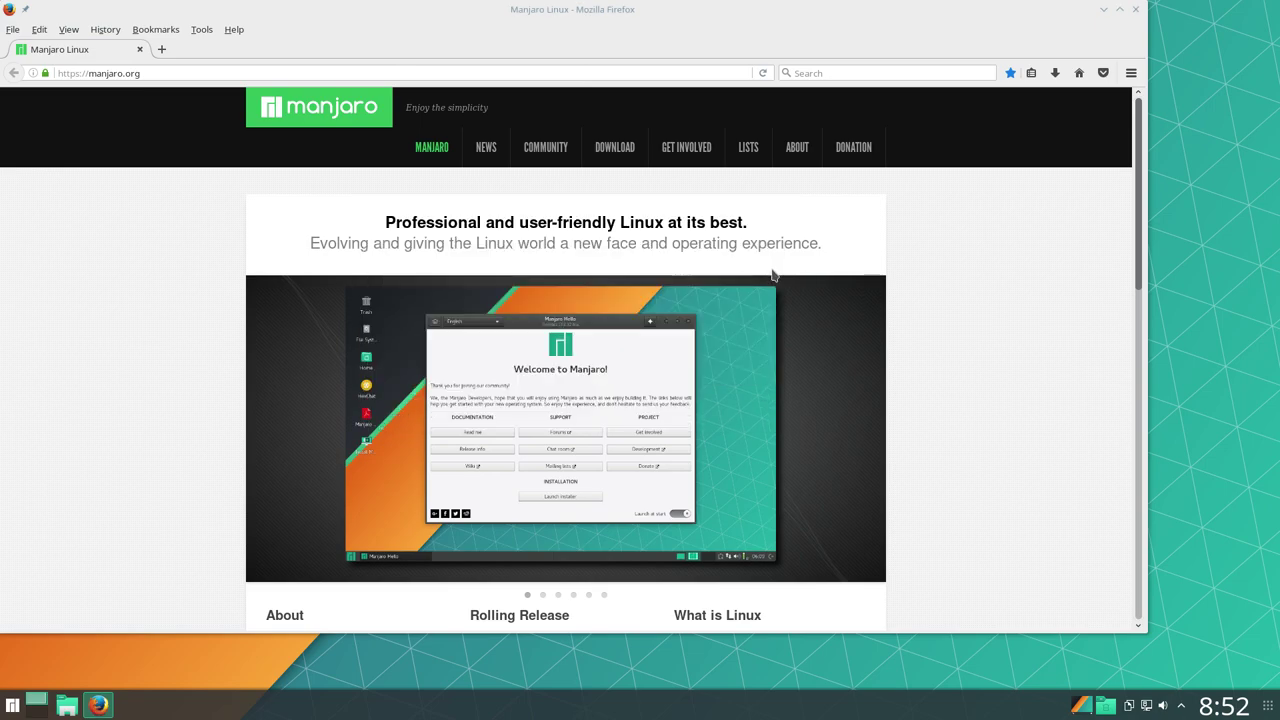
{"action": "left_click", "coordinate": [1136, 9]}
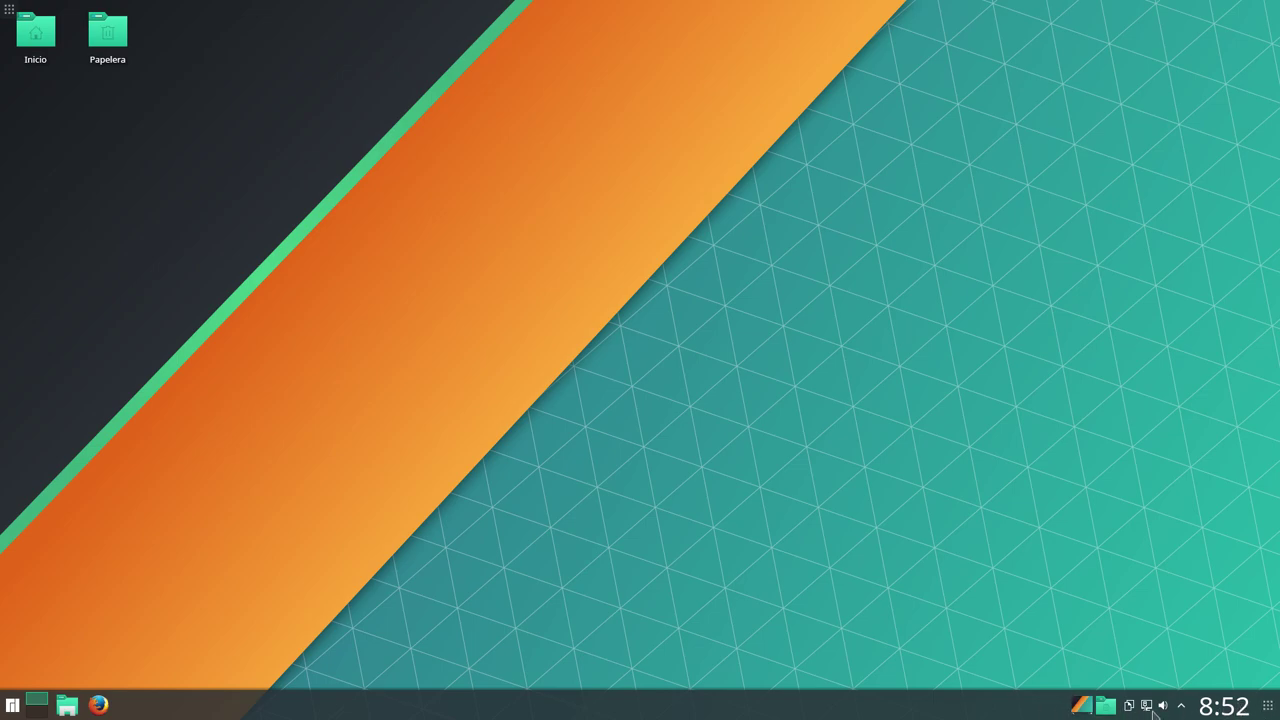
Step: Look over the hidden system tray entries under Estado y notificaciones and collapse the list
{"action": "scroll", "coordinate": [1162, 705], "scroll_direction": "down", "scroll_amount": 1}
{"action": "left_click", "coordinate": [1182, 708]}
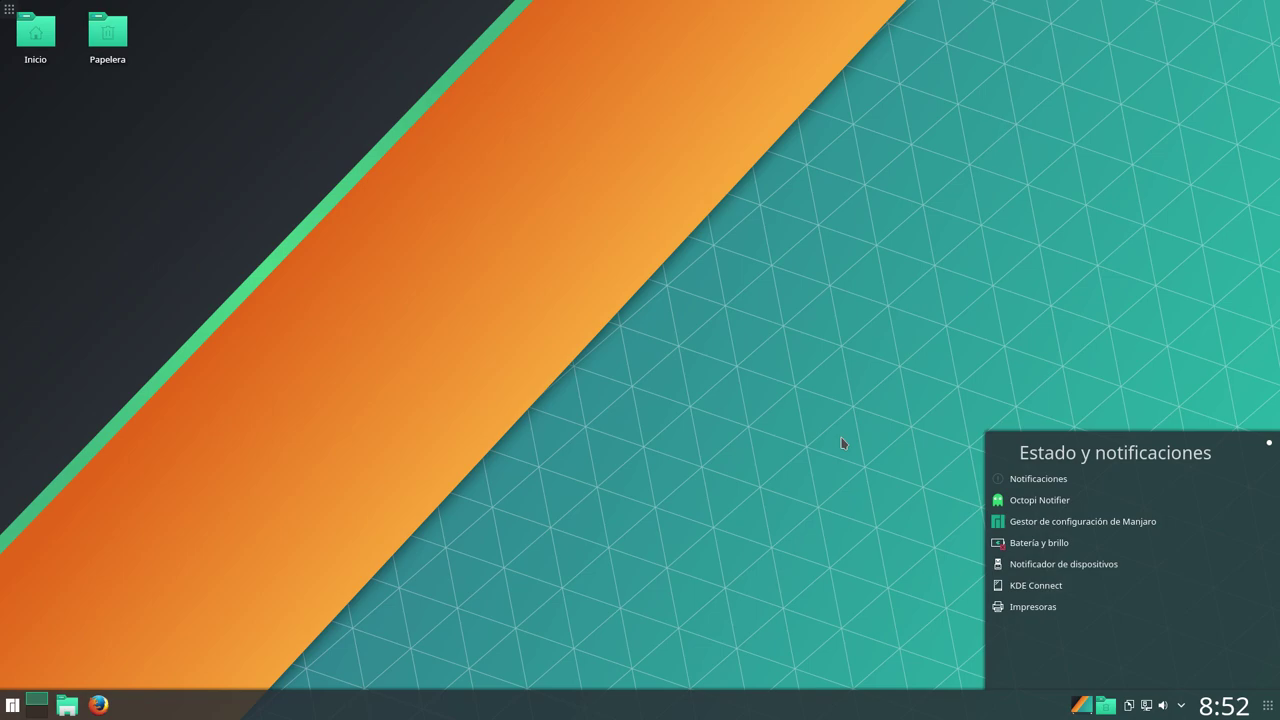
{"action": "left_click", "coordinate": [857, 496]}
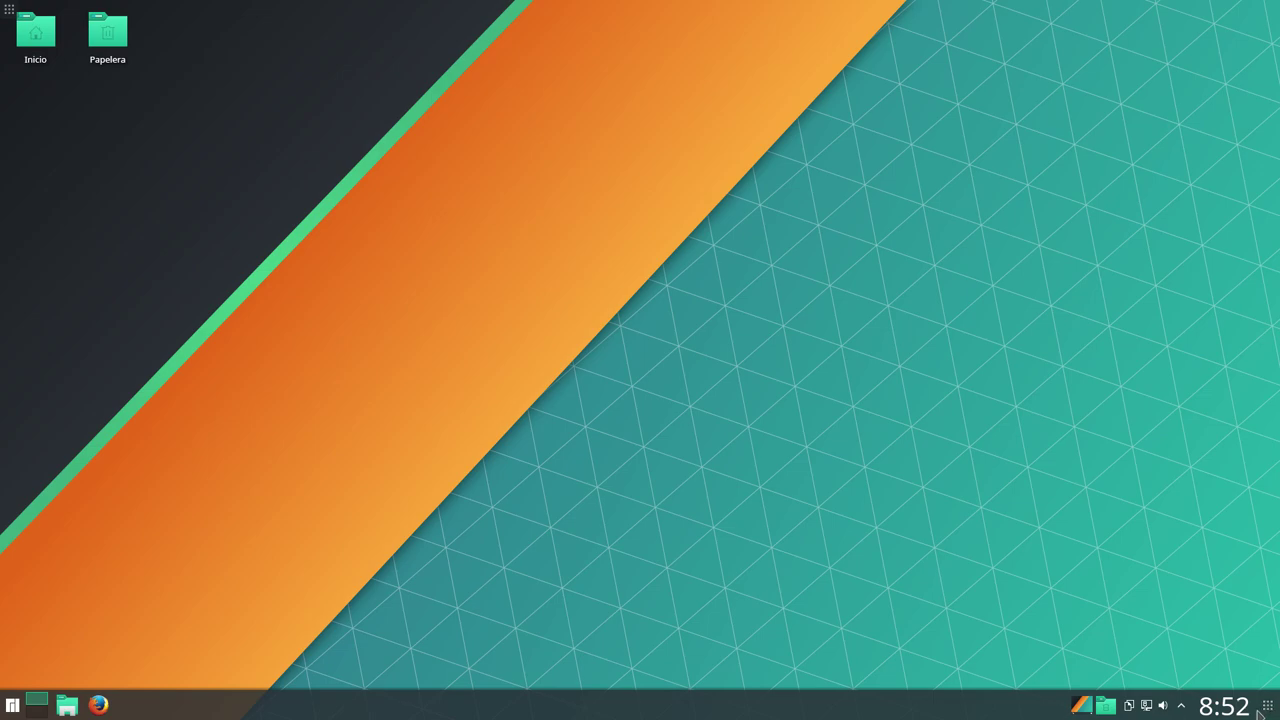
Step: Inspect the panel's editing options and the desktop's context menu, dismissing each one
{"action": "left_click", "coordinate": [1267, 706]}
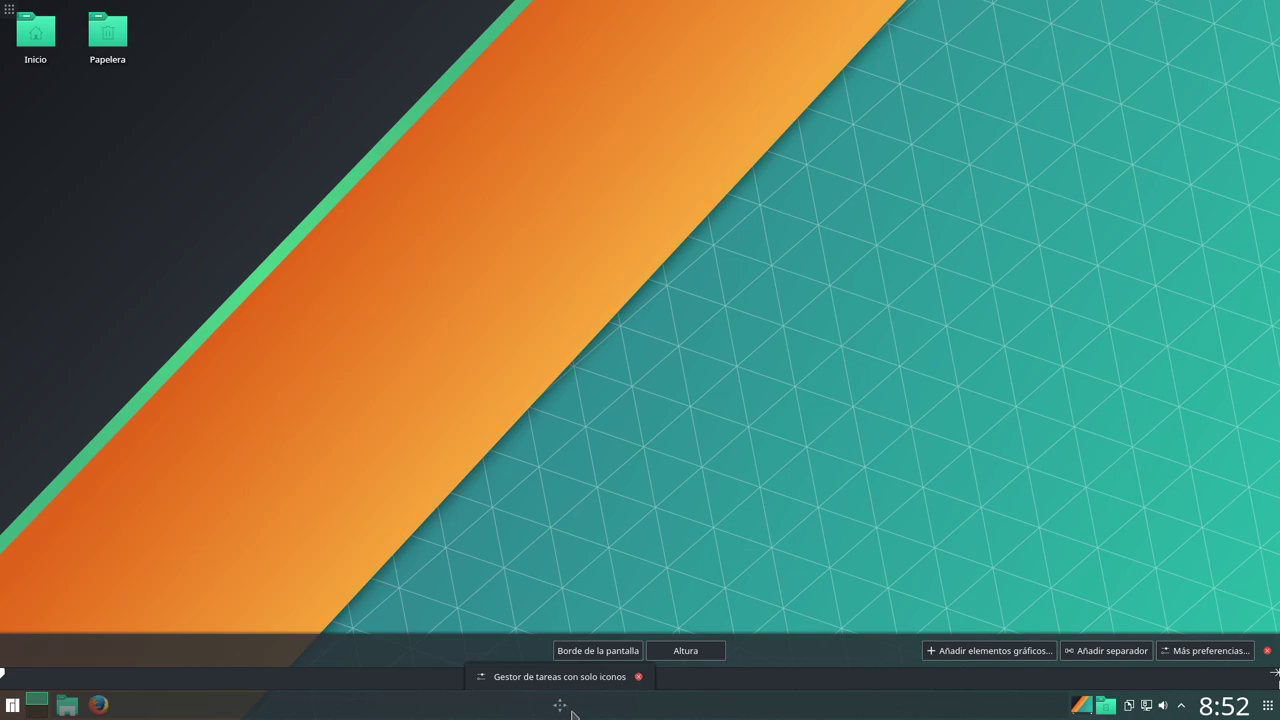
{"action": "left_click", "coordinate": [1267, 650]}
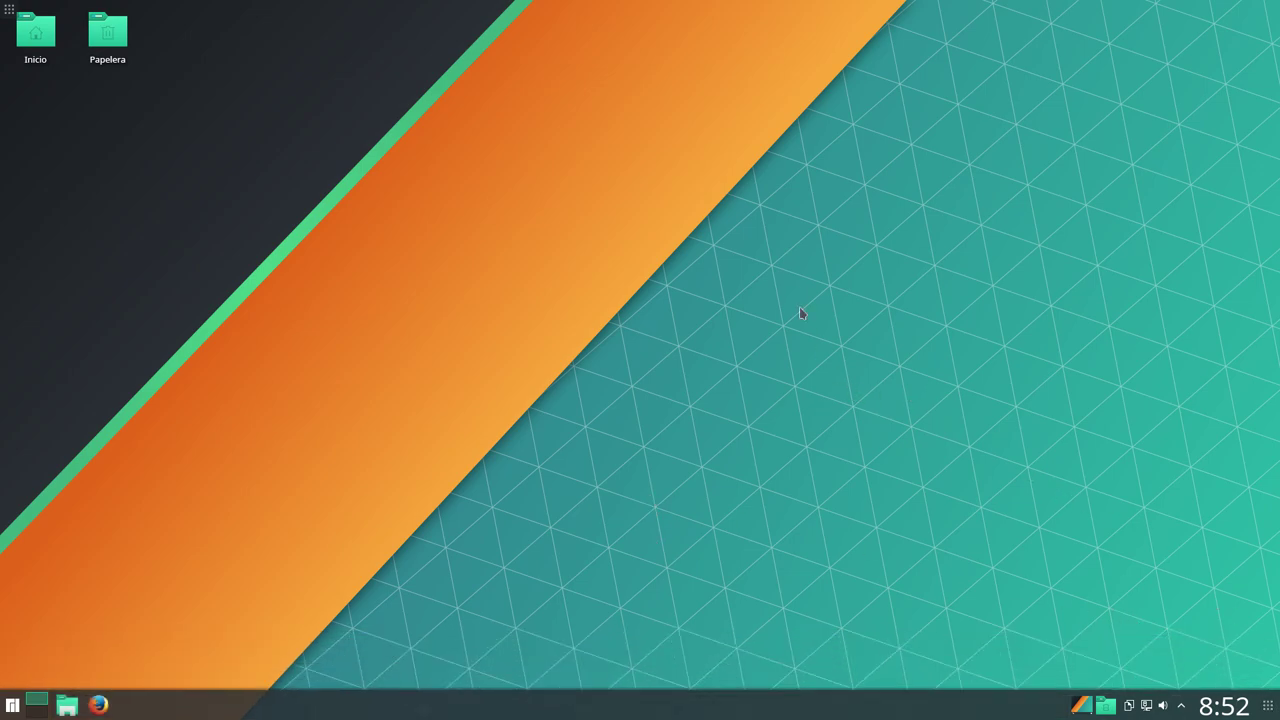
{"action": "right_click", "coordinate": [787, 274]}
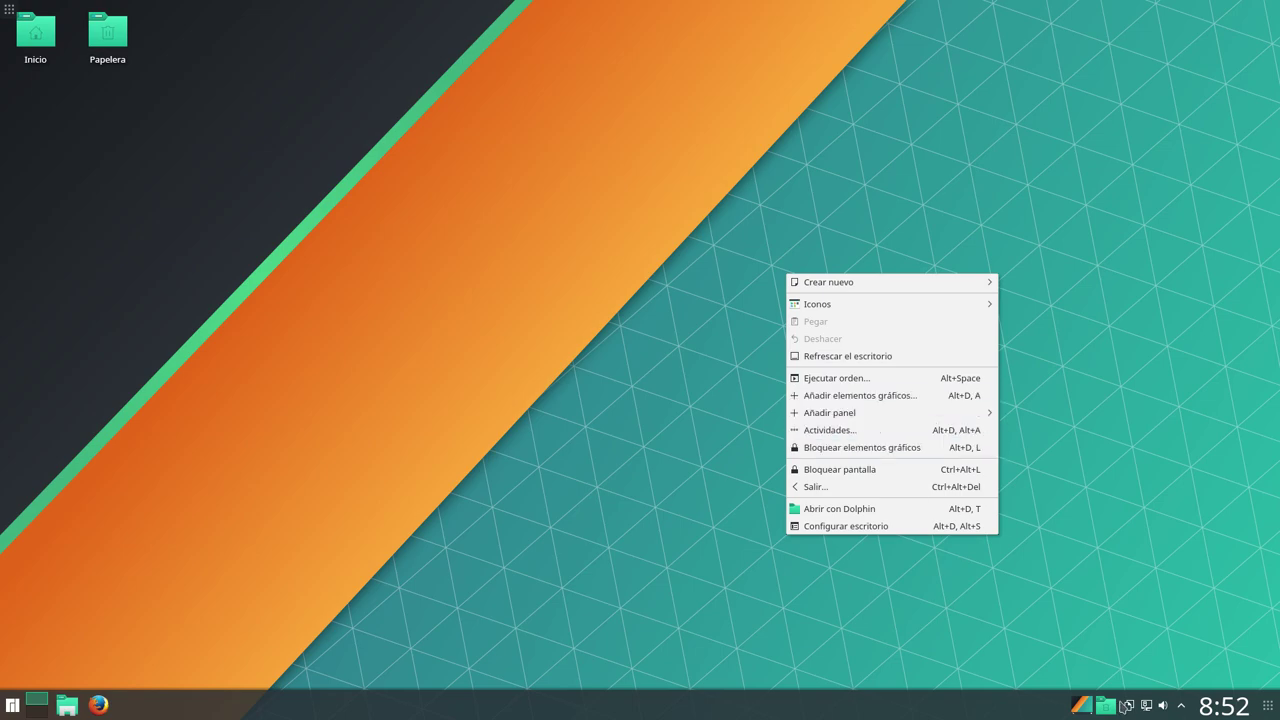
{"action": "left_click", "coordinate": [527, 447]}
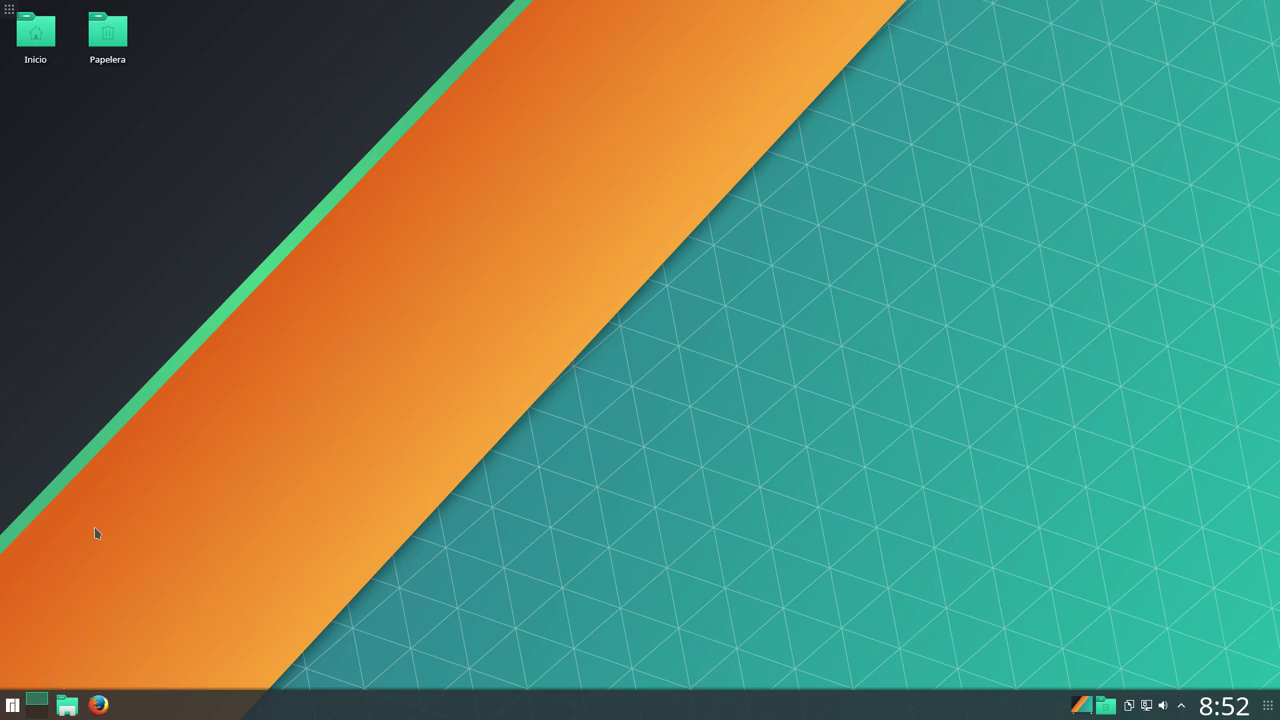
Step: Open the Info Center (Centro de información), enlarge and reposition its window, review the system's software and hardware information, and close it
{"action": "left_click", "coordinate": [10, 704]}
{"action": "mouse_move", "coordinate": [155, 650]}
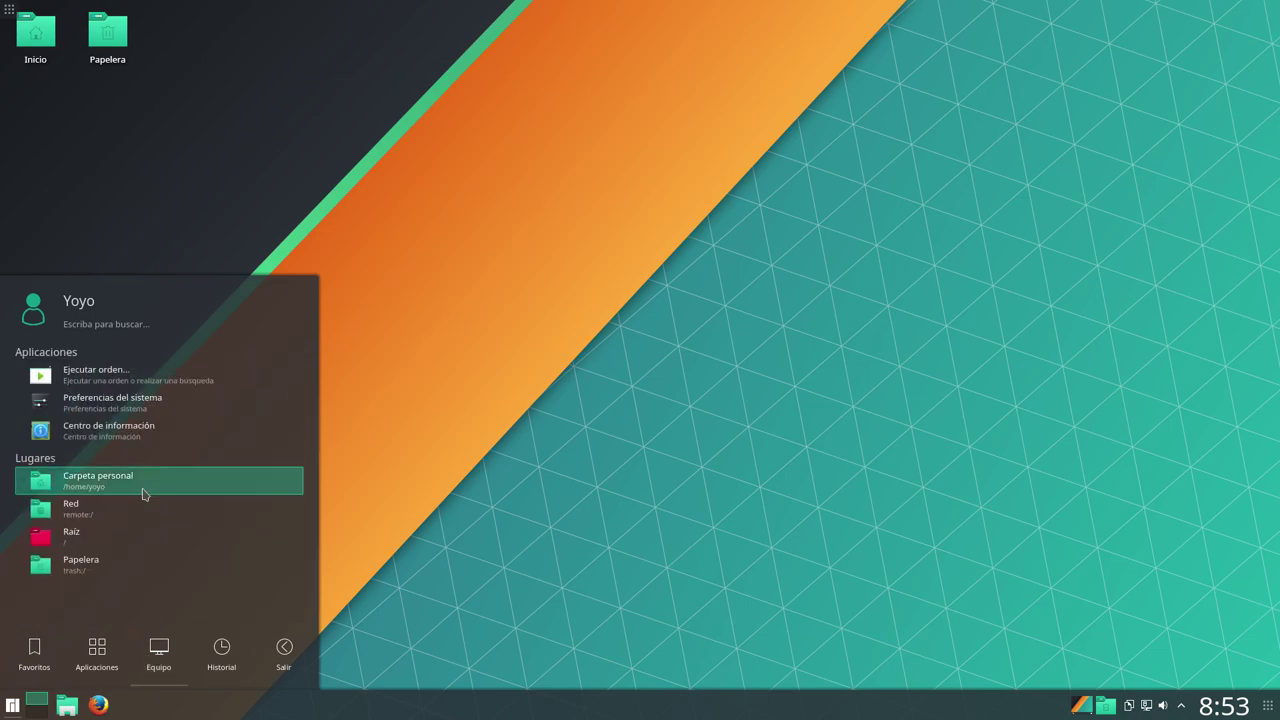
{"action": "left_click", "coordinate": [120, 436]}
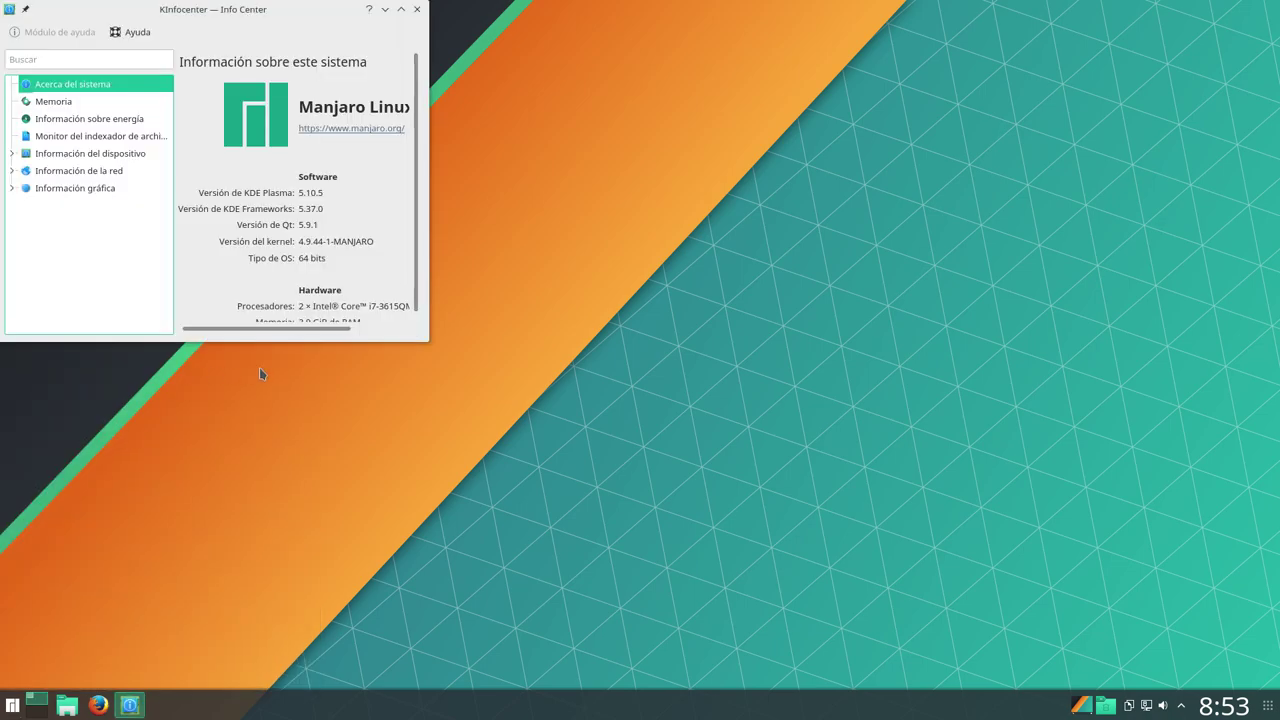
{"action": "left_click_drag", "start_coordinate": [428, 340], "coordinate": [930, 555]}
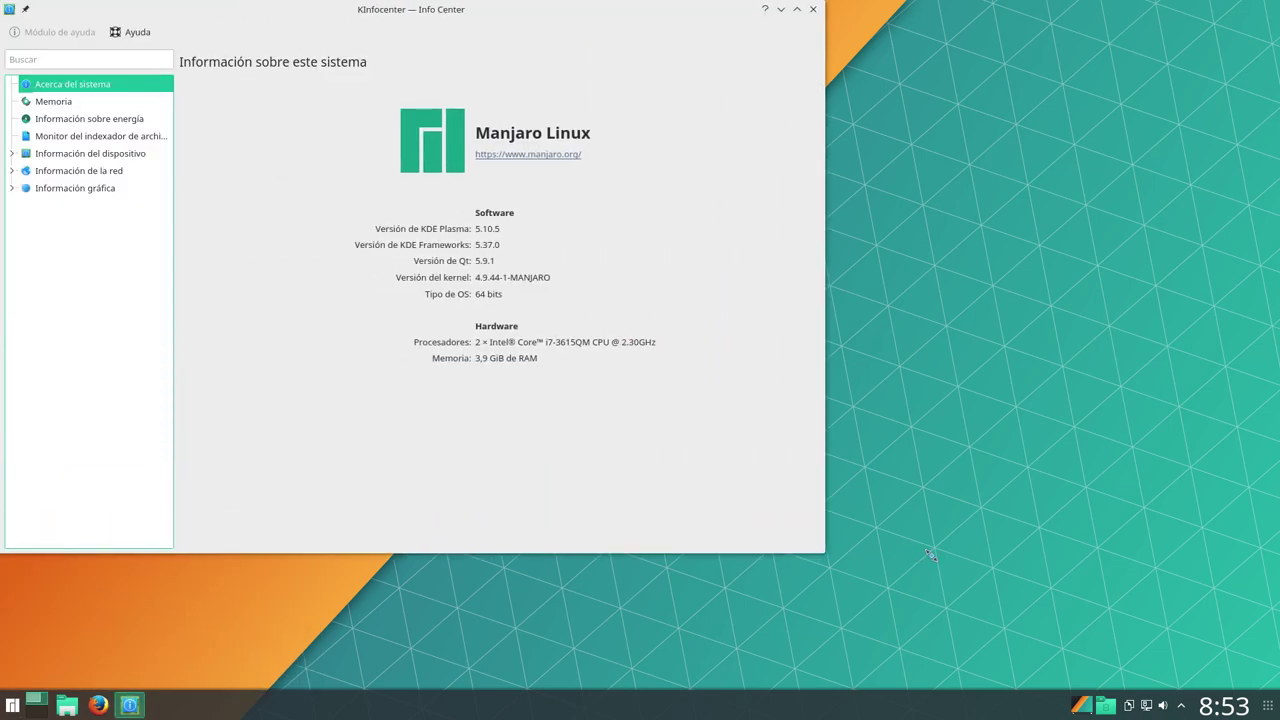
{"action": "left_click_drag", "start_coordinate": [450, 12], "coordinate": [581, 34]}
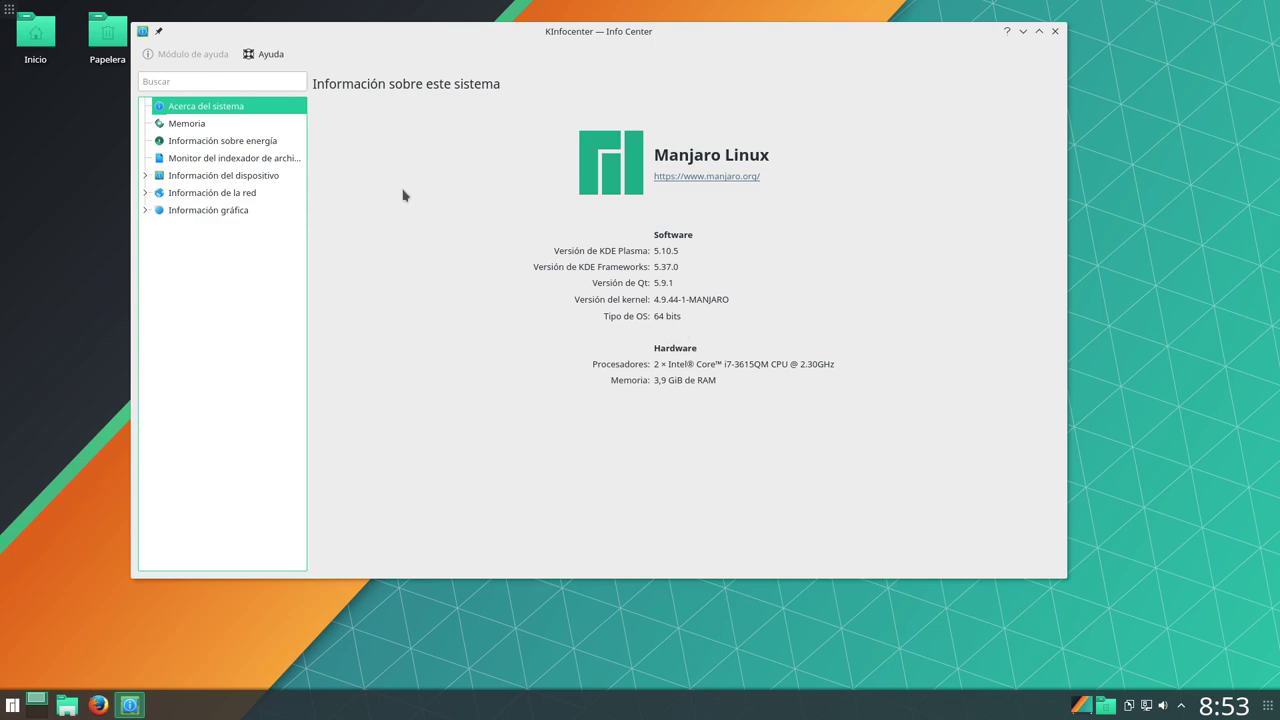
{"action": "left_click", "coordinate": [1055, 31]}
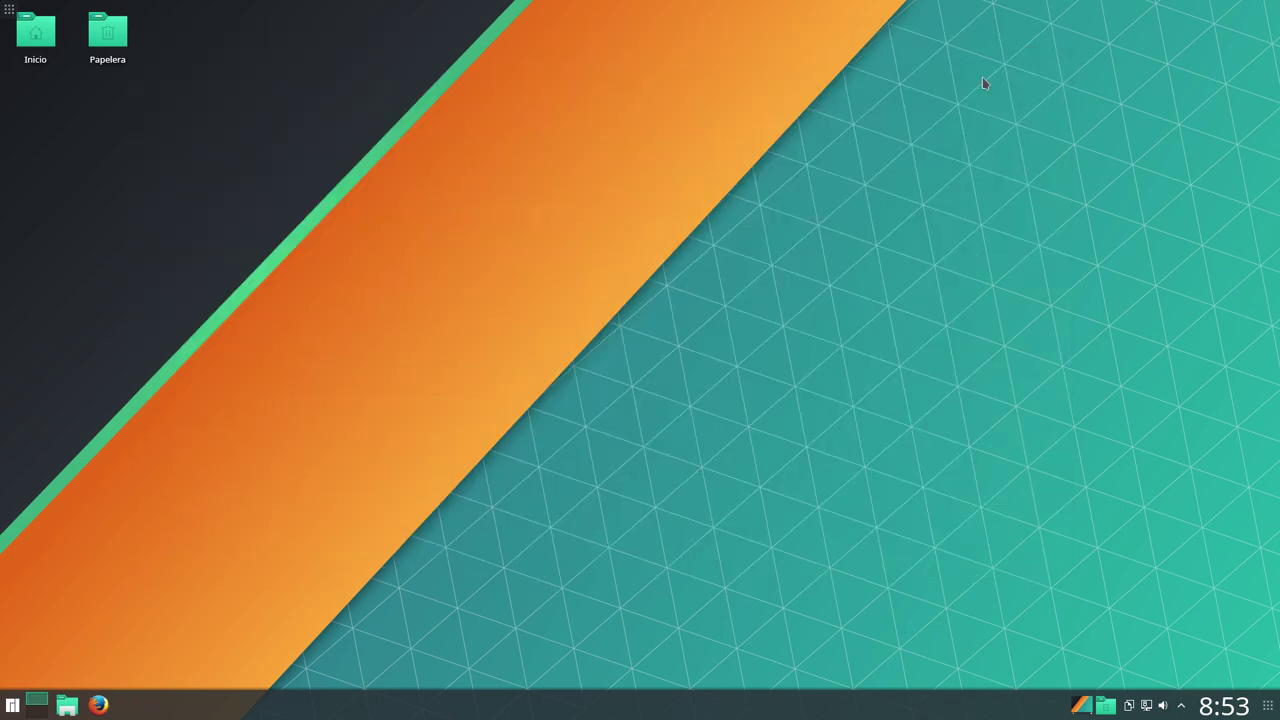
Step: Browse the application launcher's Desarrollo category and the Matemáticas group within Educación, returning to the list of all applications
{"action": "left_click", "coordinate": [7, 705]}
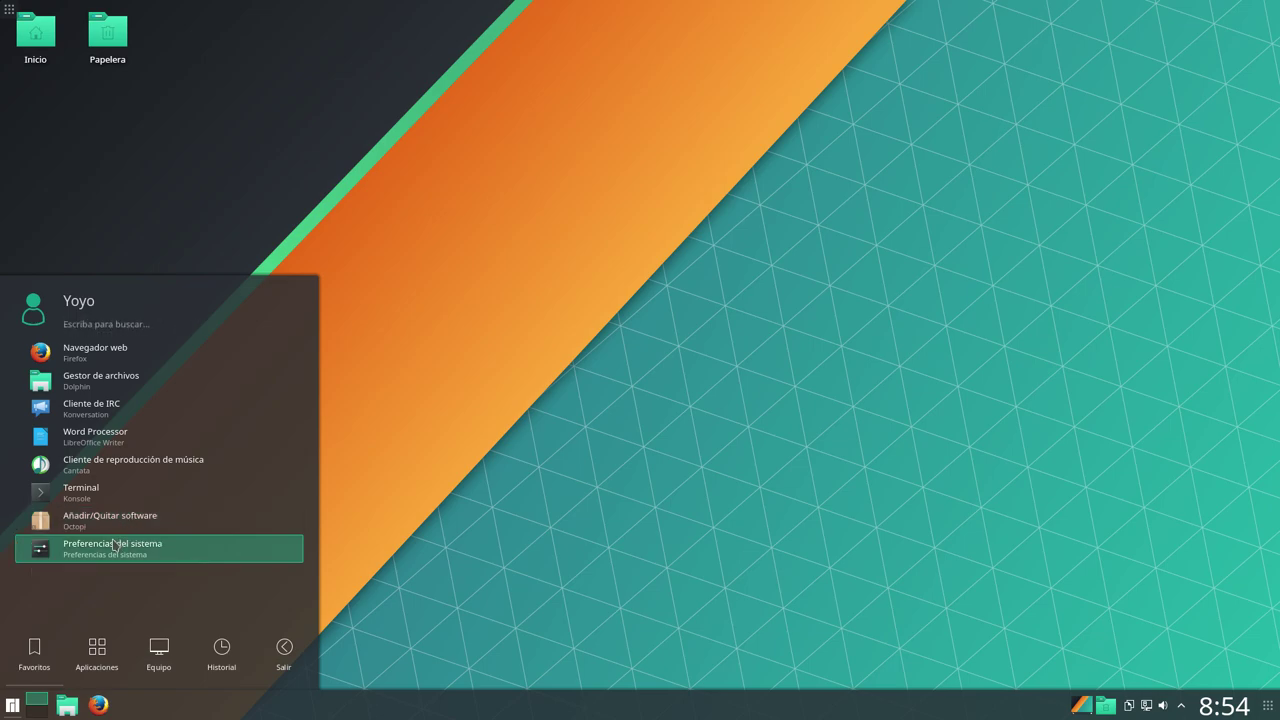
{"action": "left_click", "coordinate": [110, 656]}
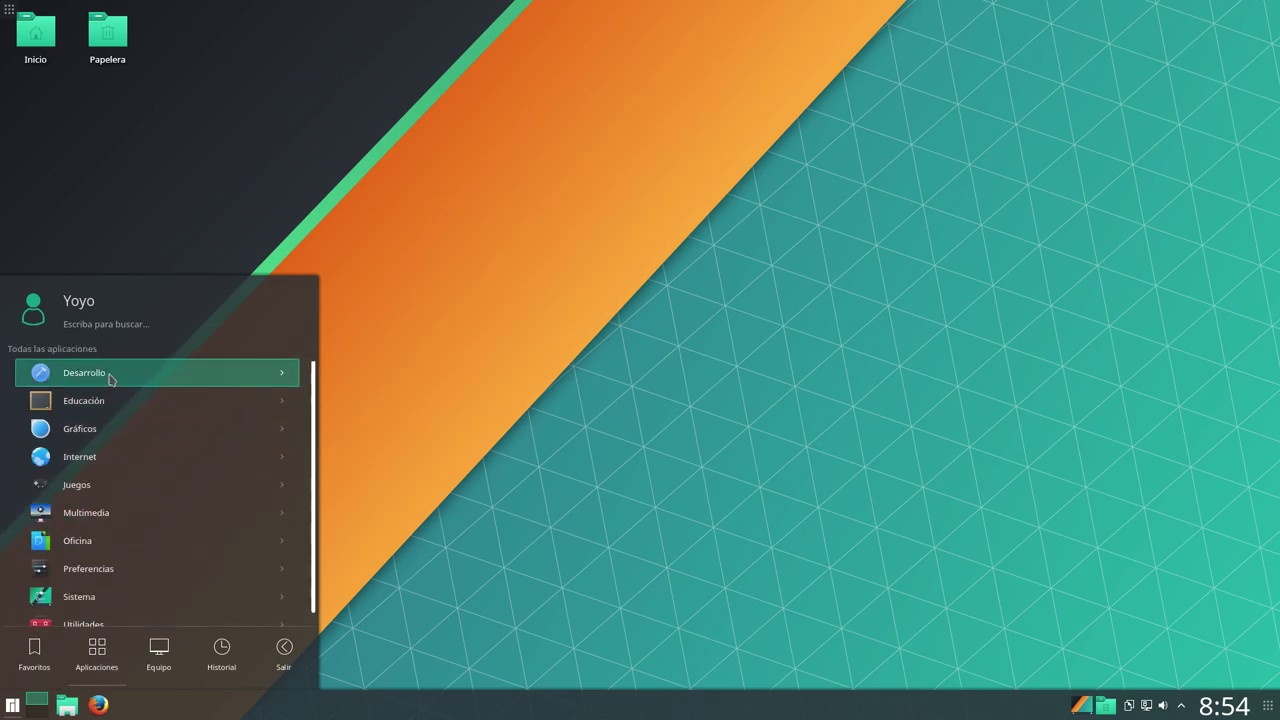
{"action": "left_click", "coordinate": [110, 375]}
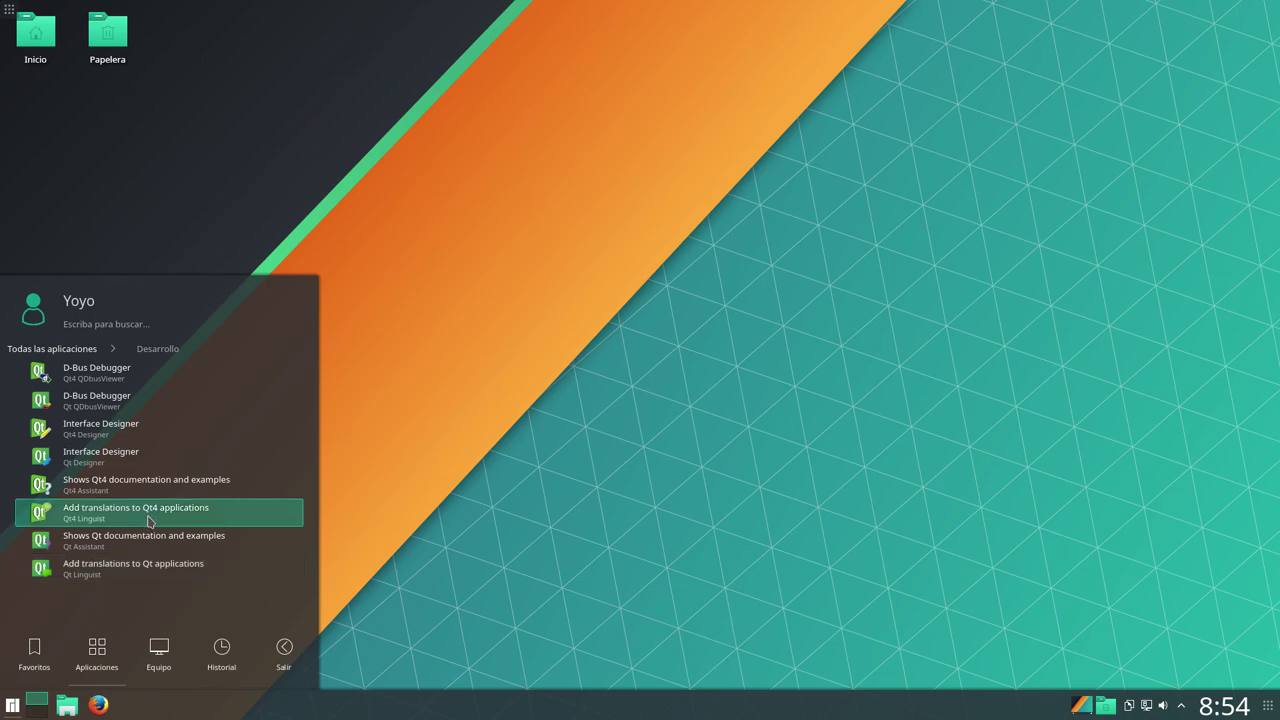
{"action": "left_click", "coordinate": [80, 350]}
{"action": "left_click", "coordinate": [97, 400]}
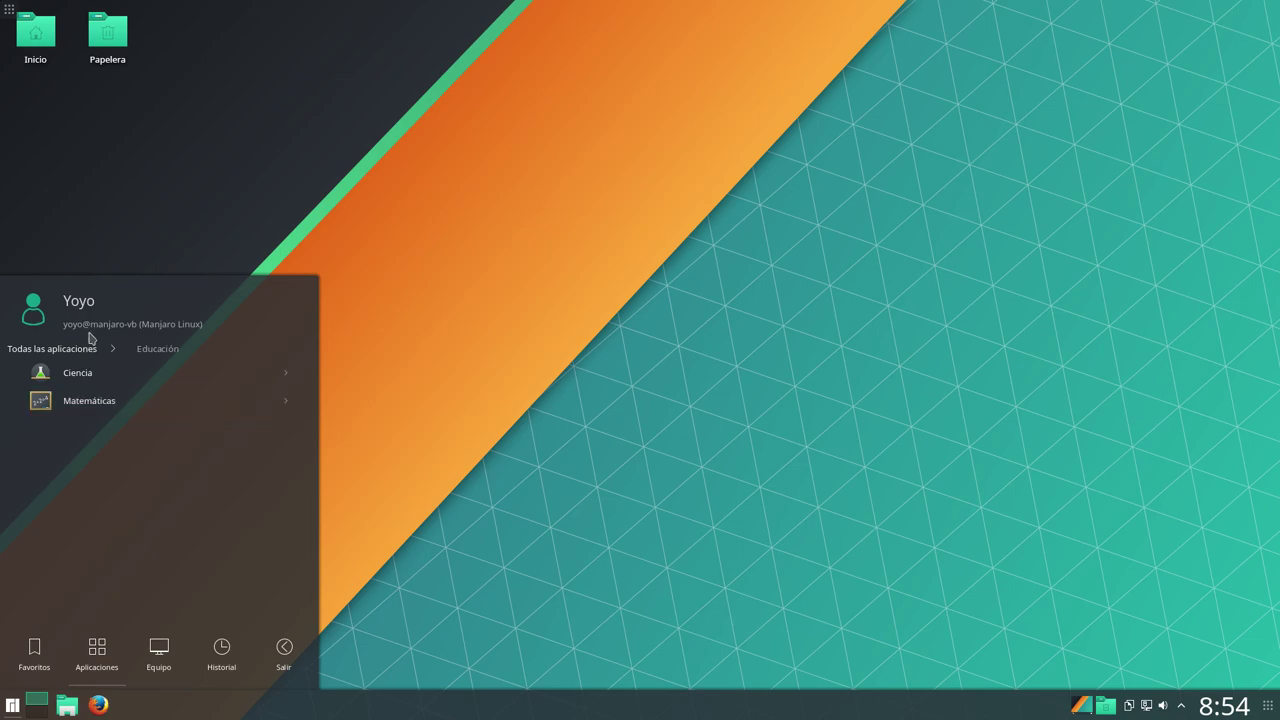
{"action": "left_click", "coordinate": [82, 406]}
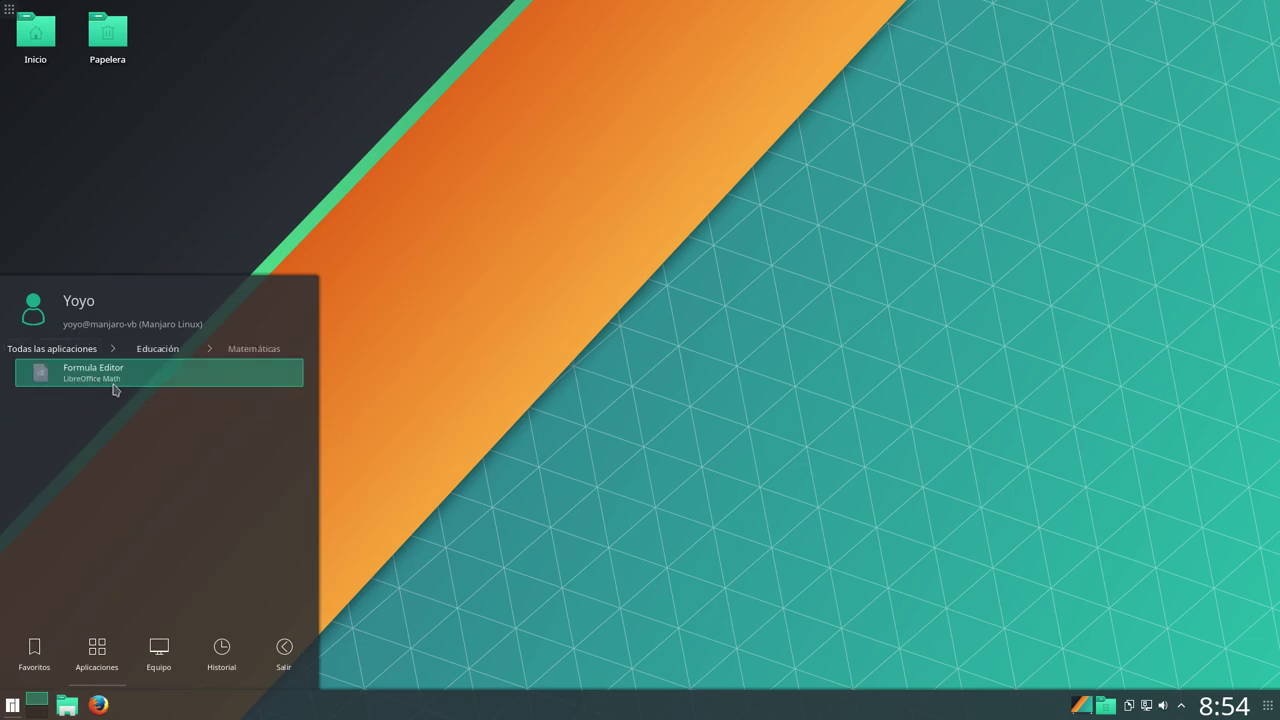
{"action": "left_click", "coordinate": [49, 355]}
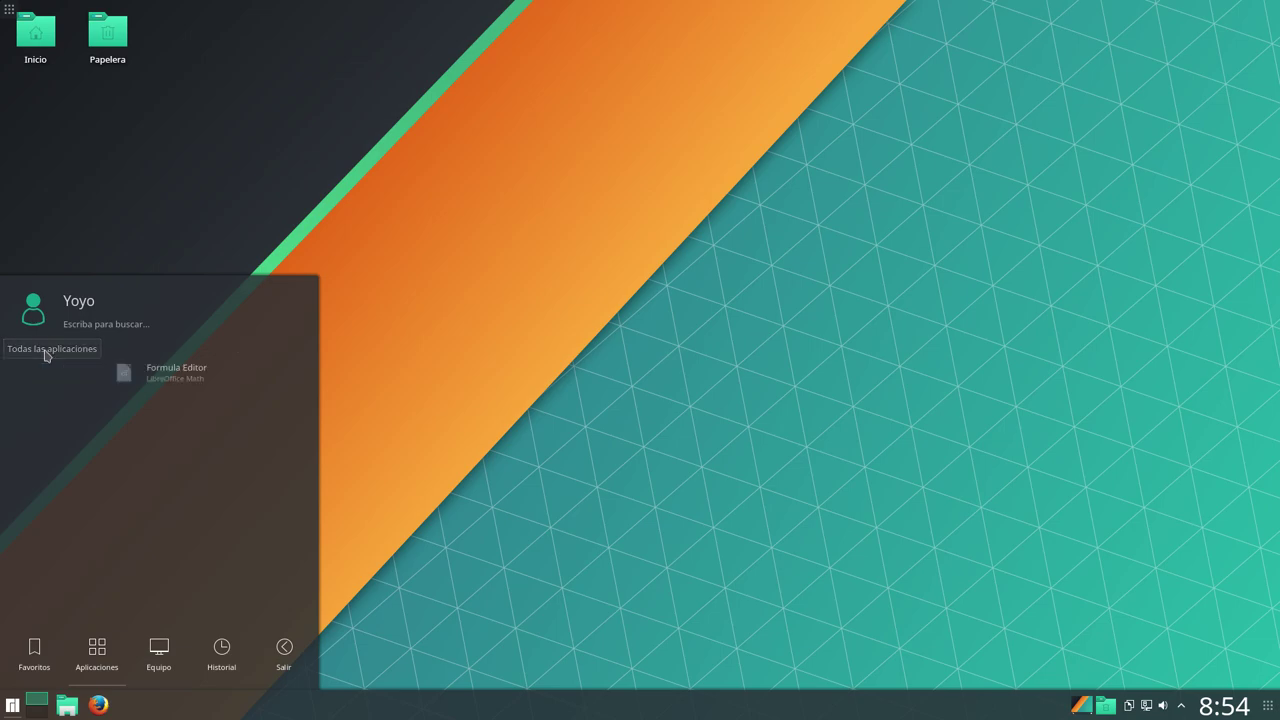
Step: Examine the installed applications in the launcher's Gráficos, Internet and Juegos categories
{"action": "left_click", "coordinate": [72, 428]}
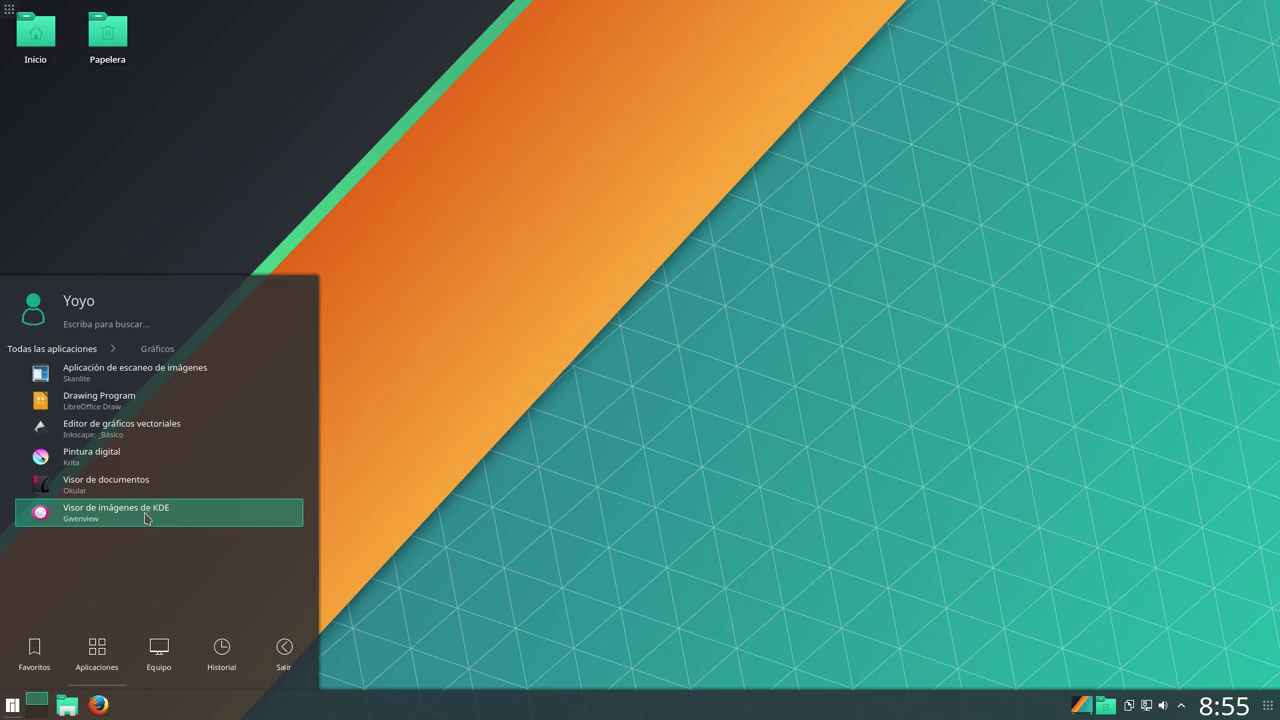
{"action": "left_click", "coordinate": [86, 358]}
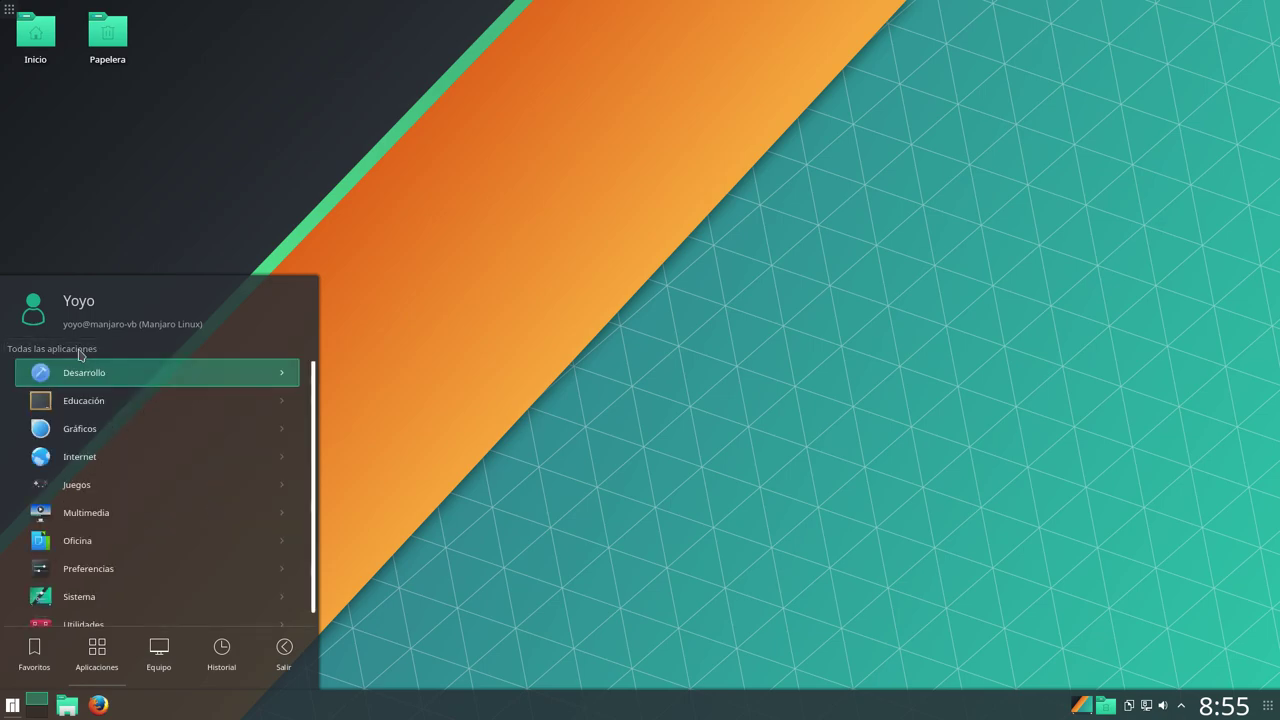
{"action": "left_click", "coordinate": [90, 460]}
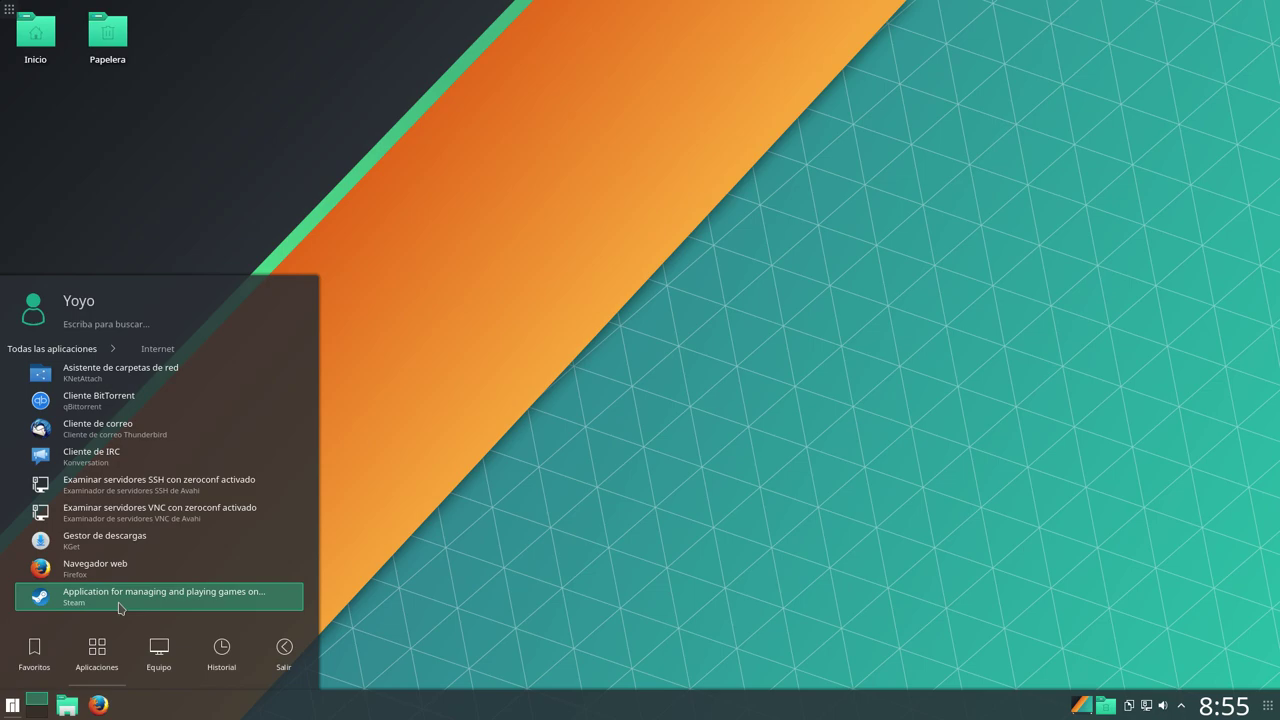
{"action": "left_click", "coordinate": [96, 352]}
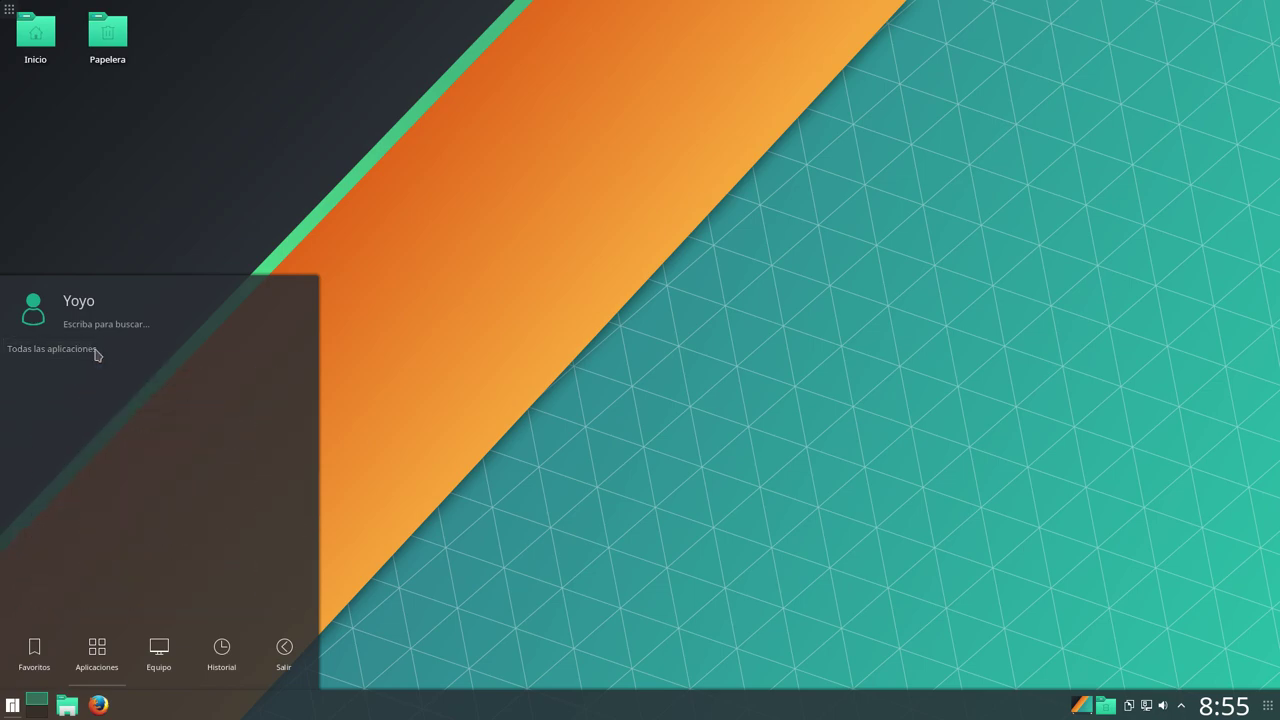
{"action": "left_click", "coordinate": [101, 489]}
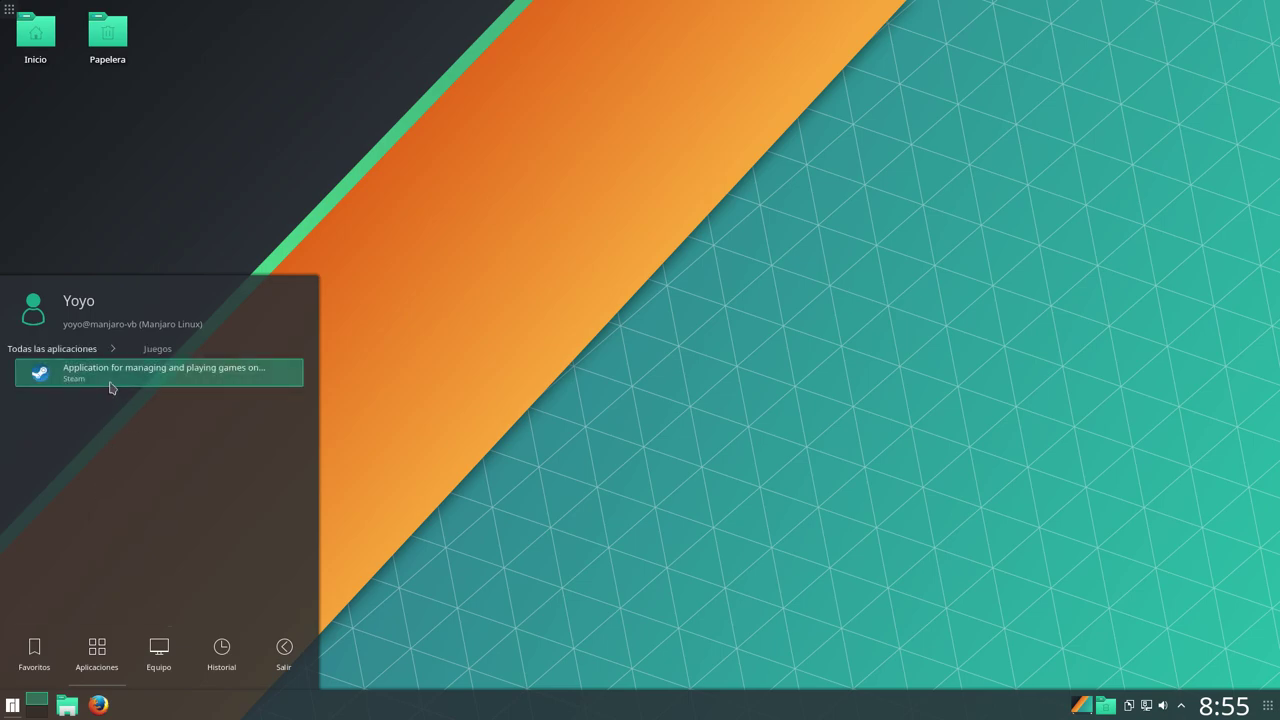
{"action": "left_click", "coordinate": [74, 350]}
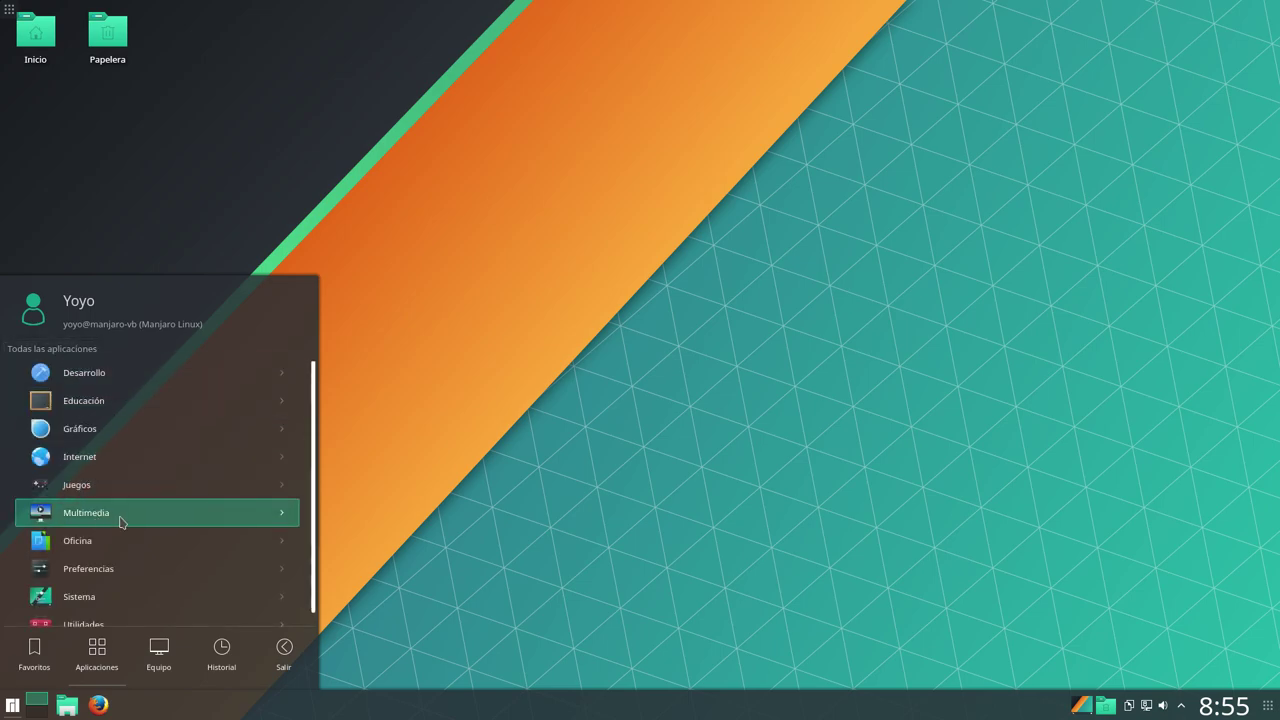
Step: Examine the installed applications in the launcher's Multimedia, Oficina and Sistema categories
{"action": "left_click", "coordinate": [140, 514]}
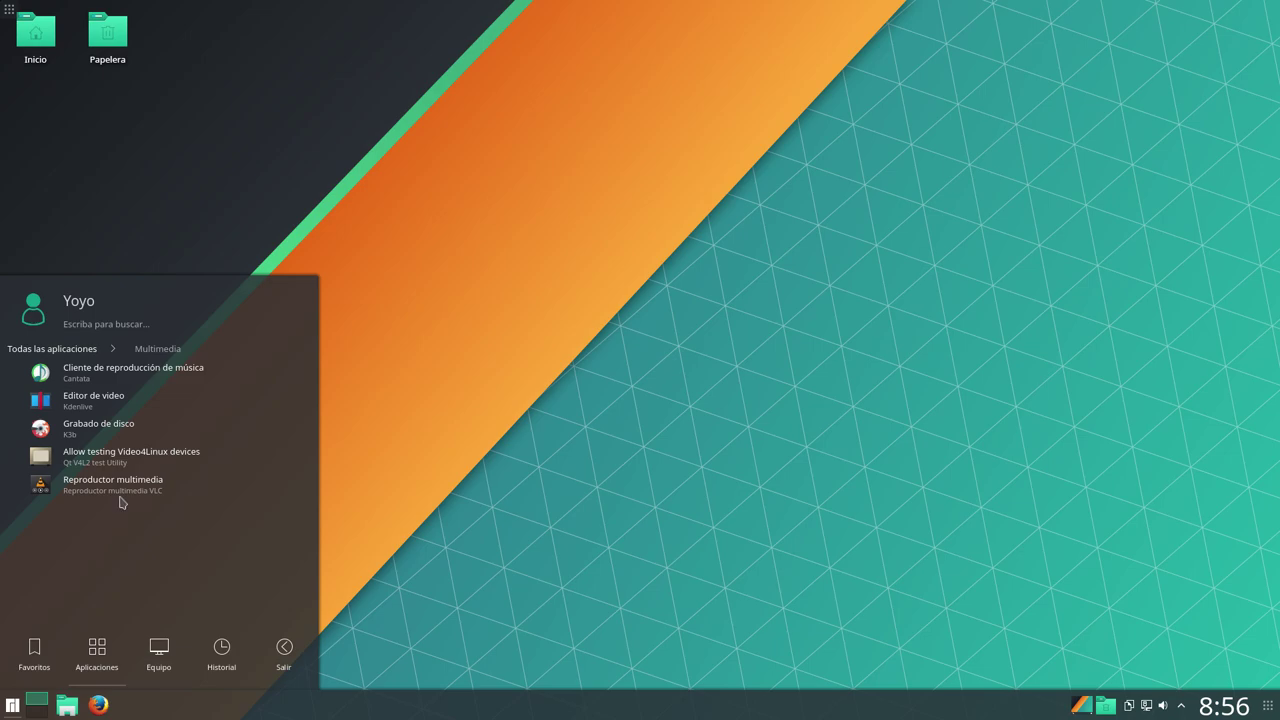
{"action": "left_click", "coordinate": [66, 352]}
{"action": "left_click", "coordinate": [95, 528]}
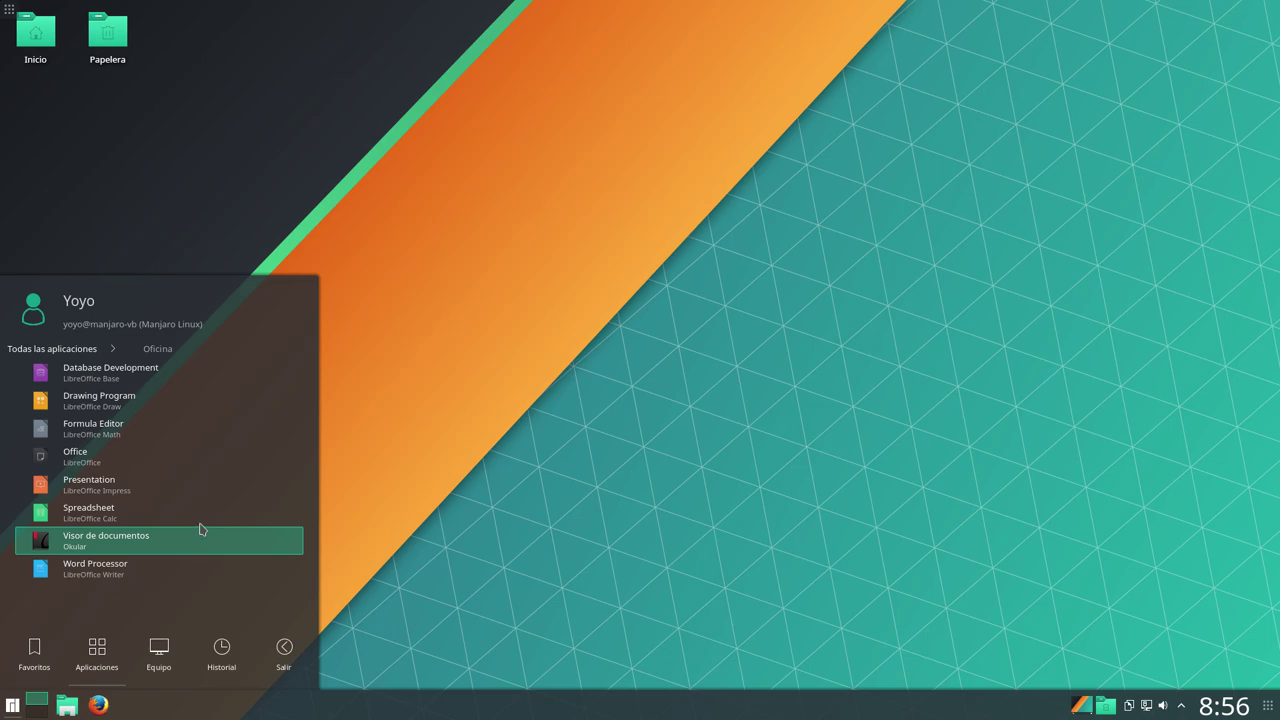
{"action": "left_click", "coordinate": [86, 353]}
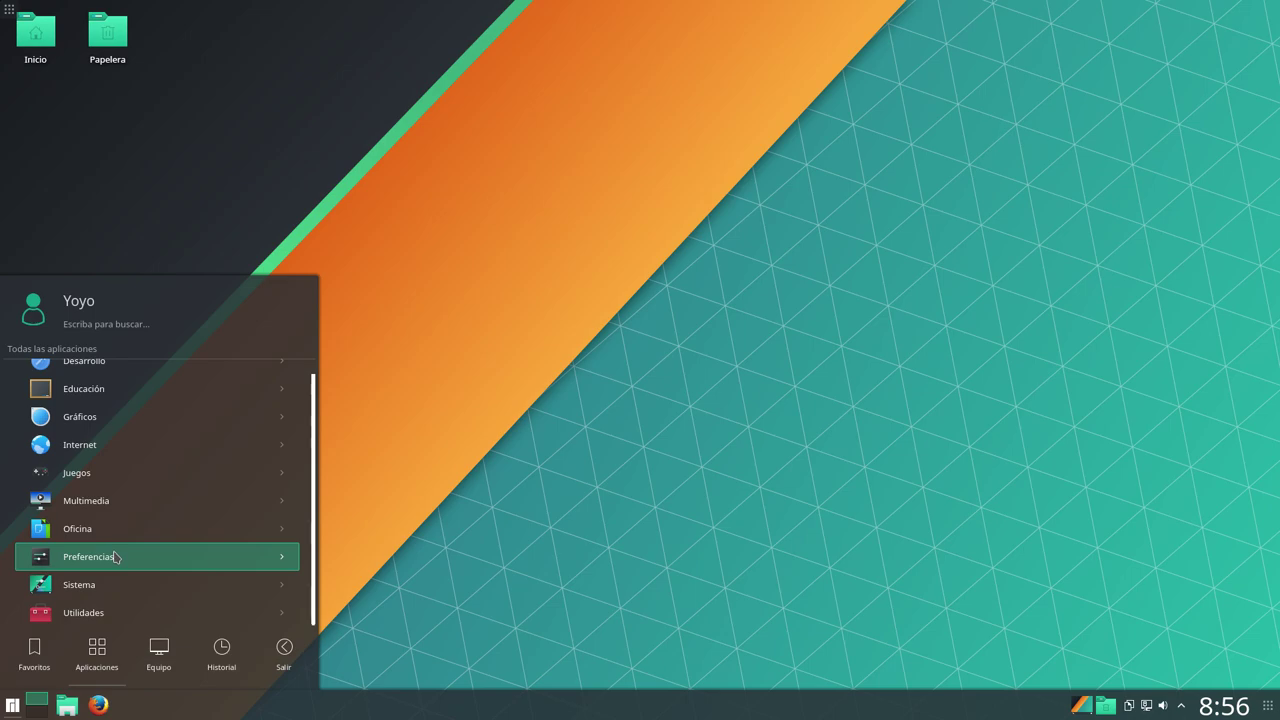
{"action": "left_click", "coordinate": [111, 590]}
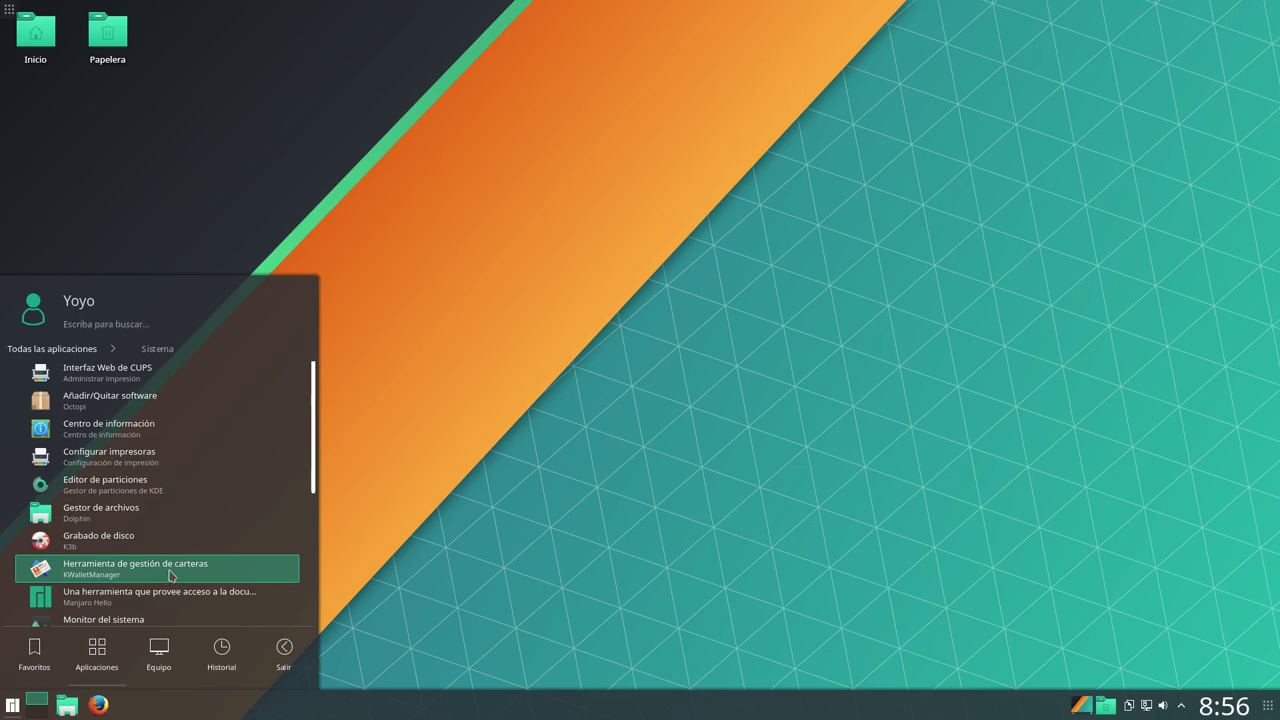
{"action": "scroll", "coordinate": [168, 576], "scroll_direction": "down", "scroll_amount": 2}
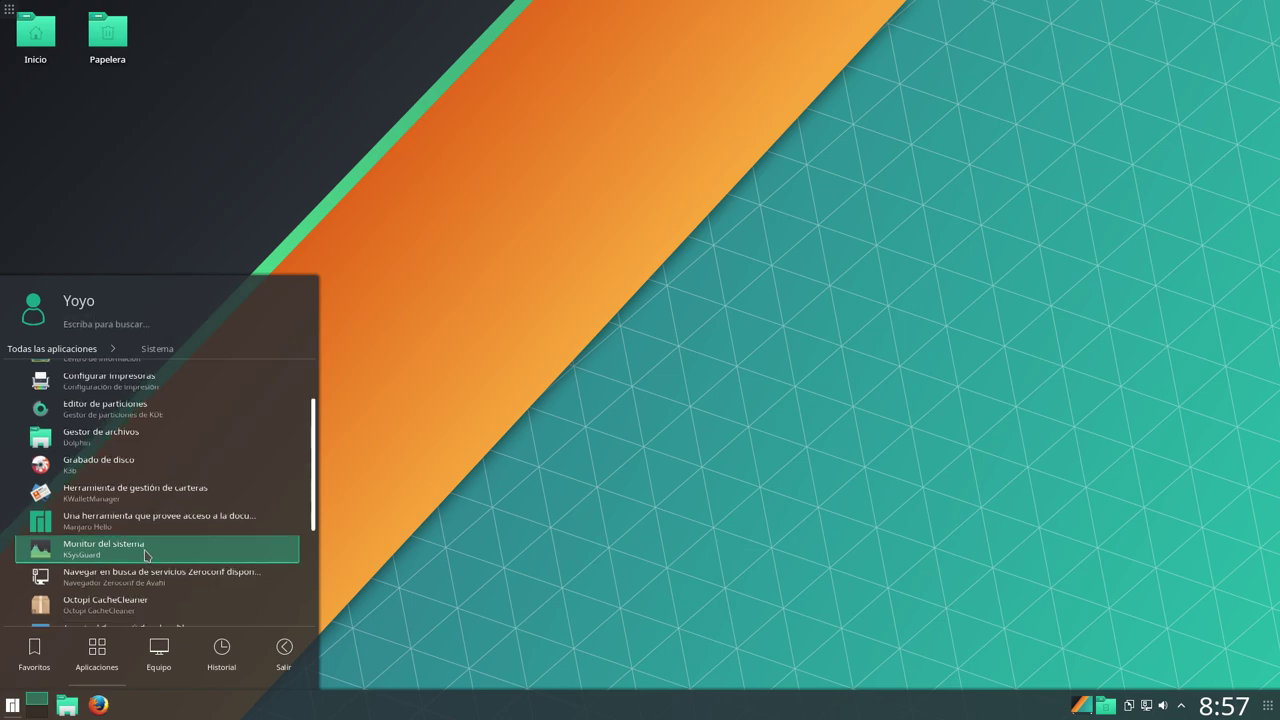
Step: Examine the remaining applications in the launcher's Sistema category down to XTerm and return to the list of all applications
{"action": "scroll", "coordinate": [240, 470], "scroll_direction": "down", "scroll_amount": 1}
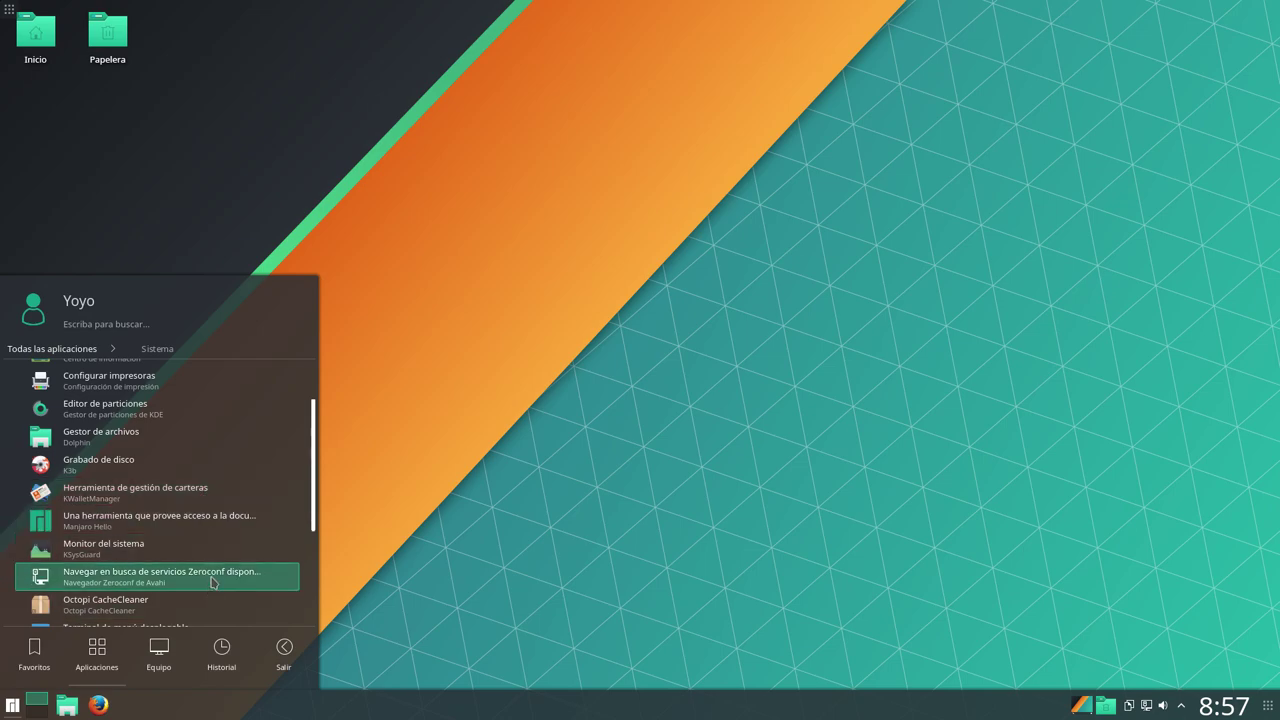
{"action": "scroll", "coordinate": [211, 582], "scroll_direction": "down", "scroll_amount": 2}
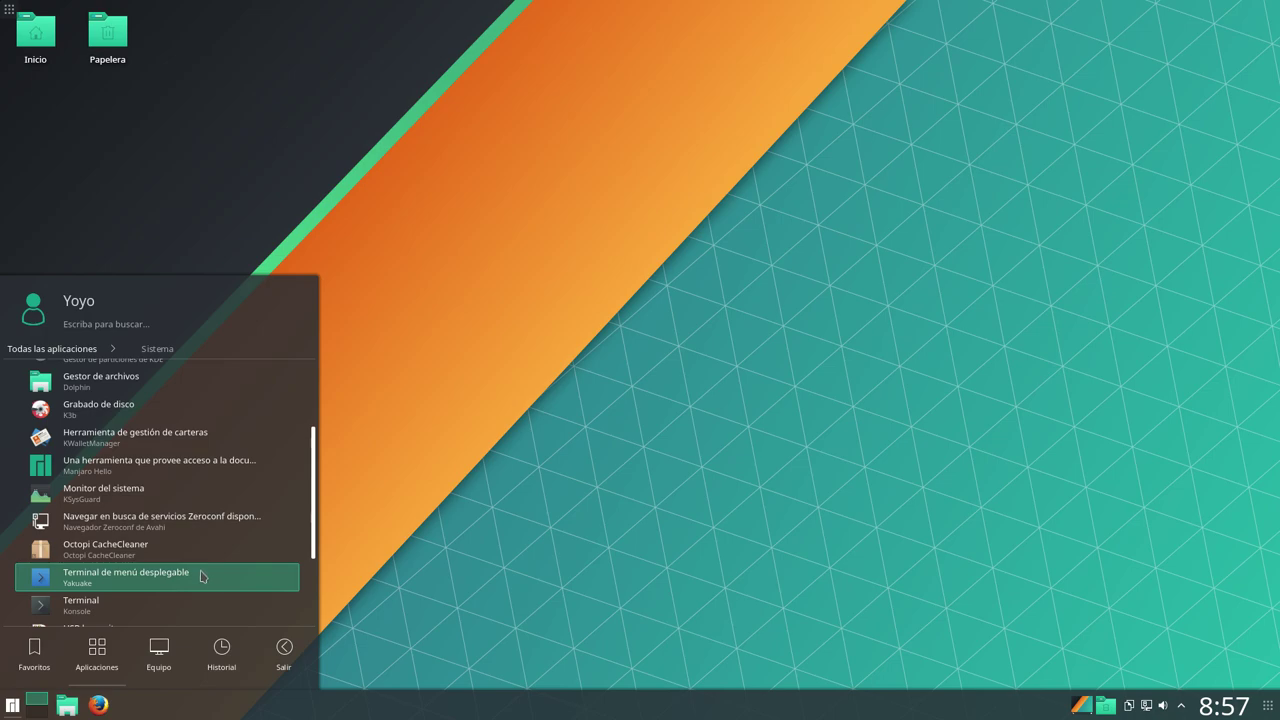
{"action": "scroll", "coordinate": [201, 576], "scroll_direction": "down", "scroll_amount": 1}
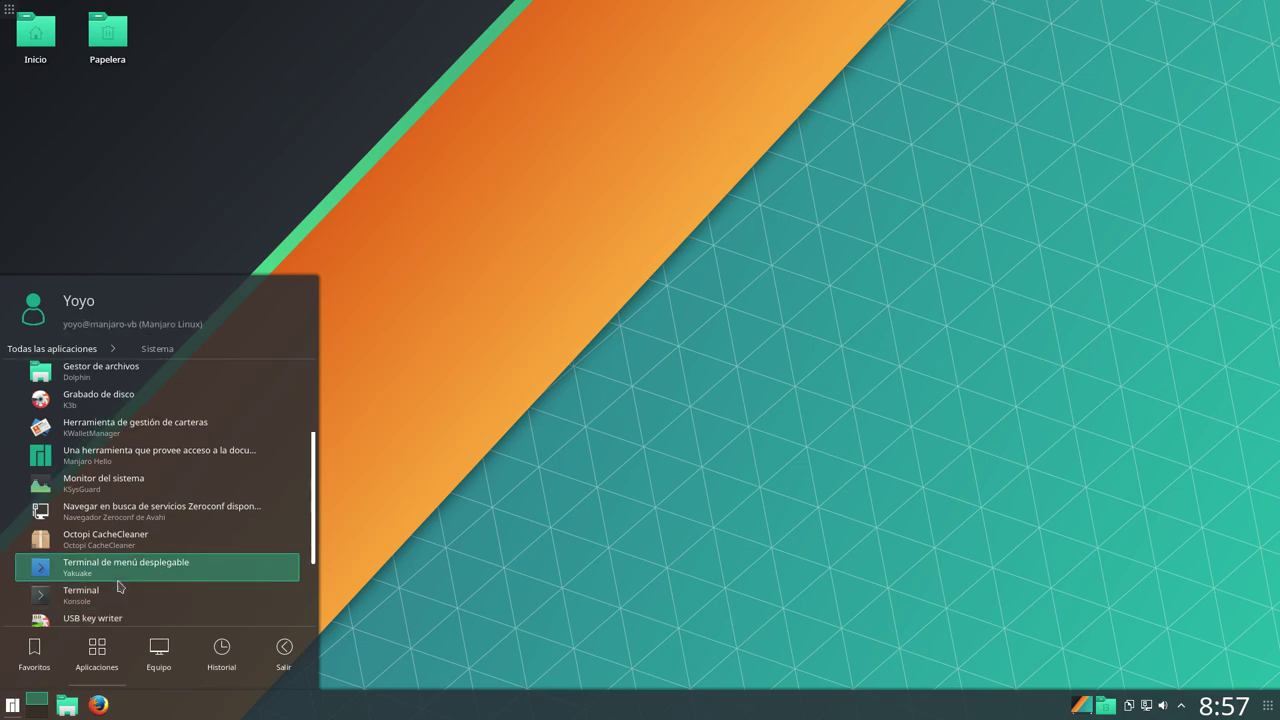
{"action": "scroll", "coordinate": [118, 587], "scroll_direction": "down", "scroll_amount": 1}
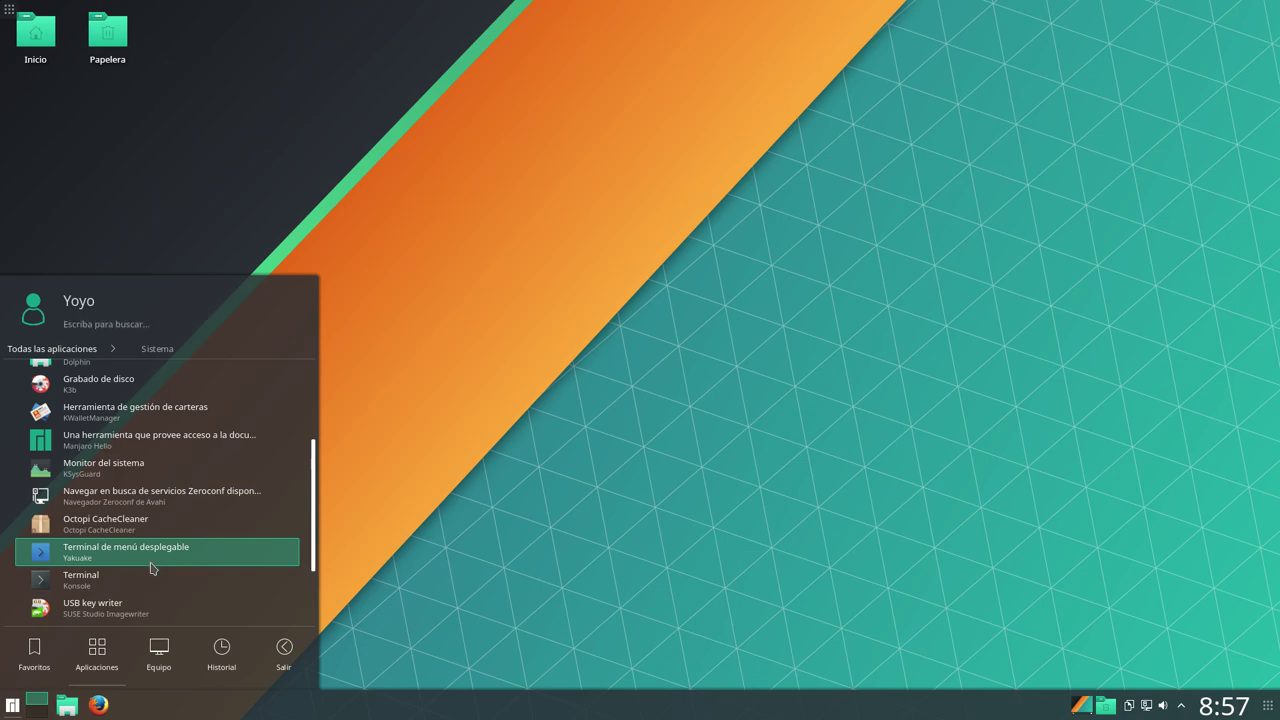
{"action": "scroll", "coordinate": [152, 566], "scroll_direction": "down", "scroll_amount": 1}
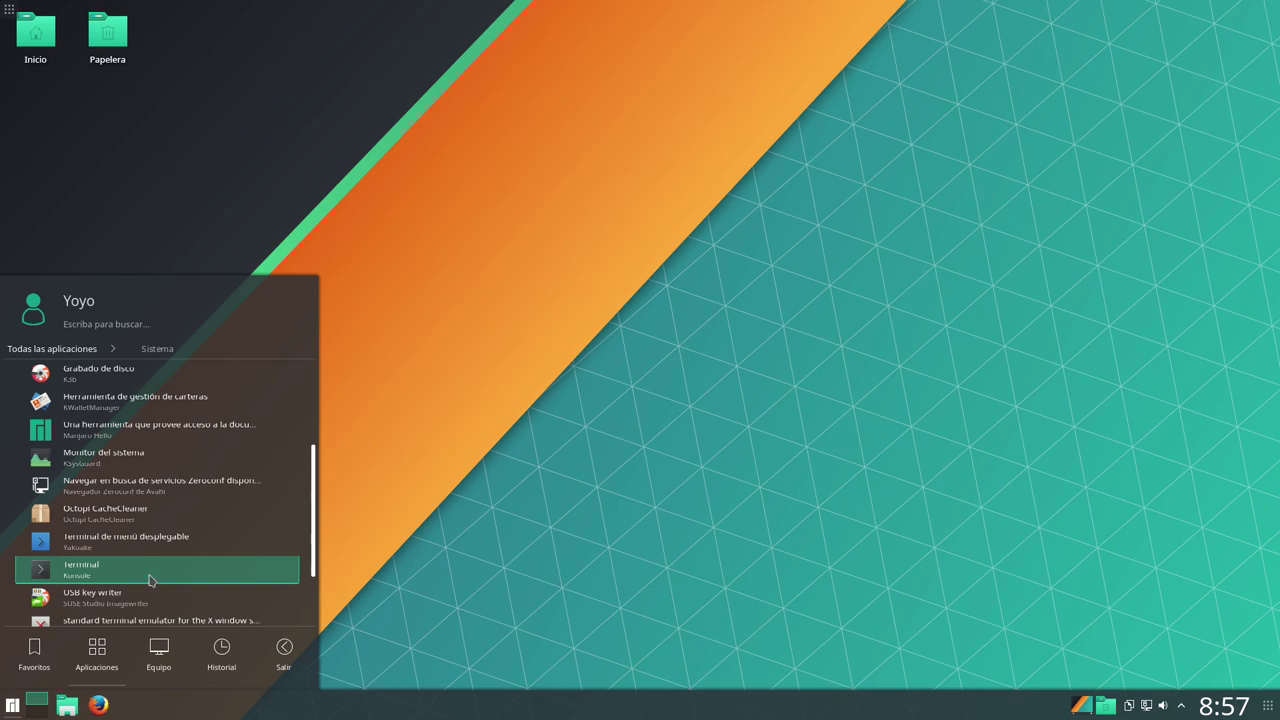
{"action": "scroll", "coordinate": [152, 572], "scroll_direction": "down", "scroll_amount": 3}
{"action": "scroll", "coordinate": [165, 537], "scroll_direction": "down", "scroll_amount": 5}
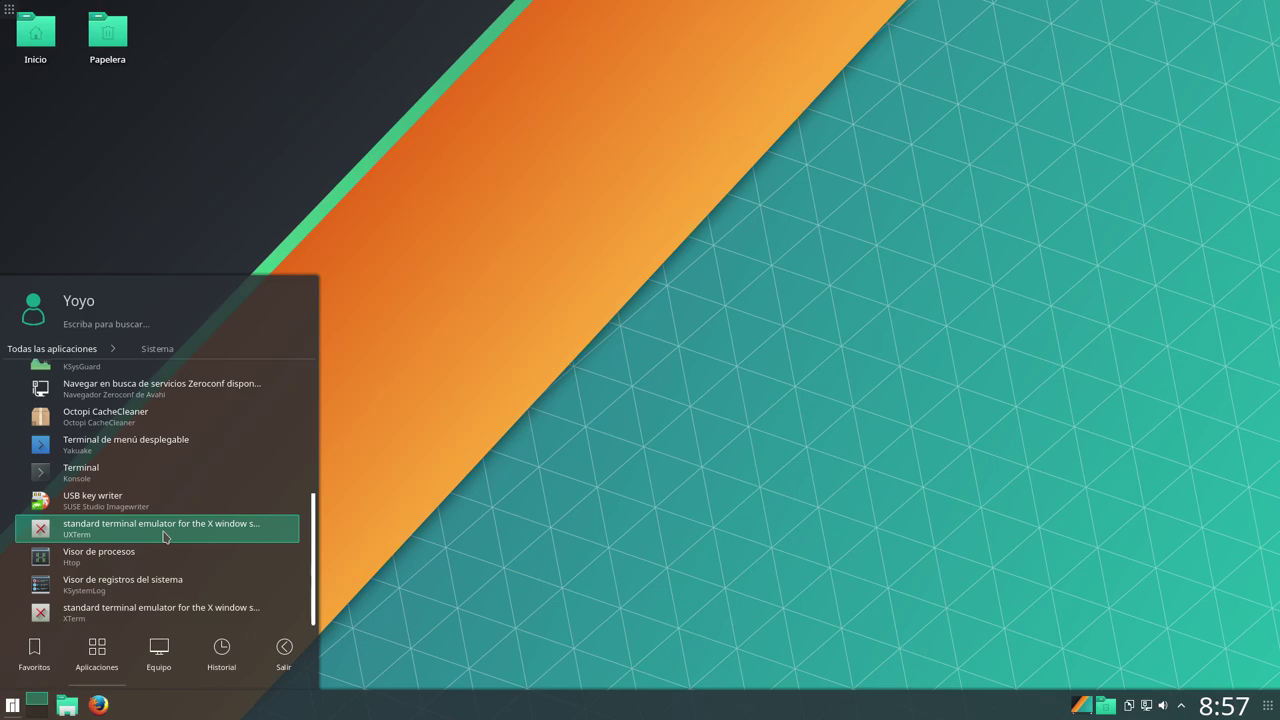
{"action": "left_click", "coordinate": [63, 352]}
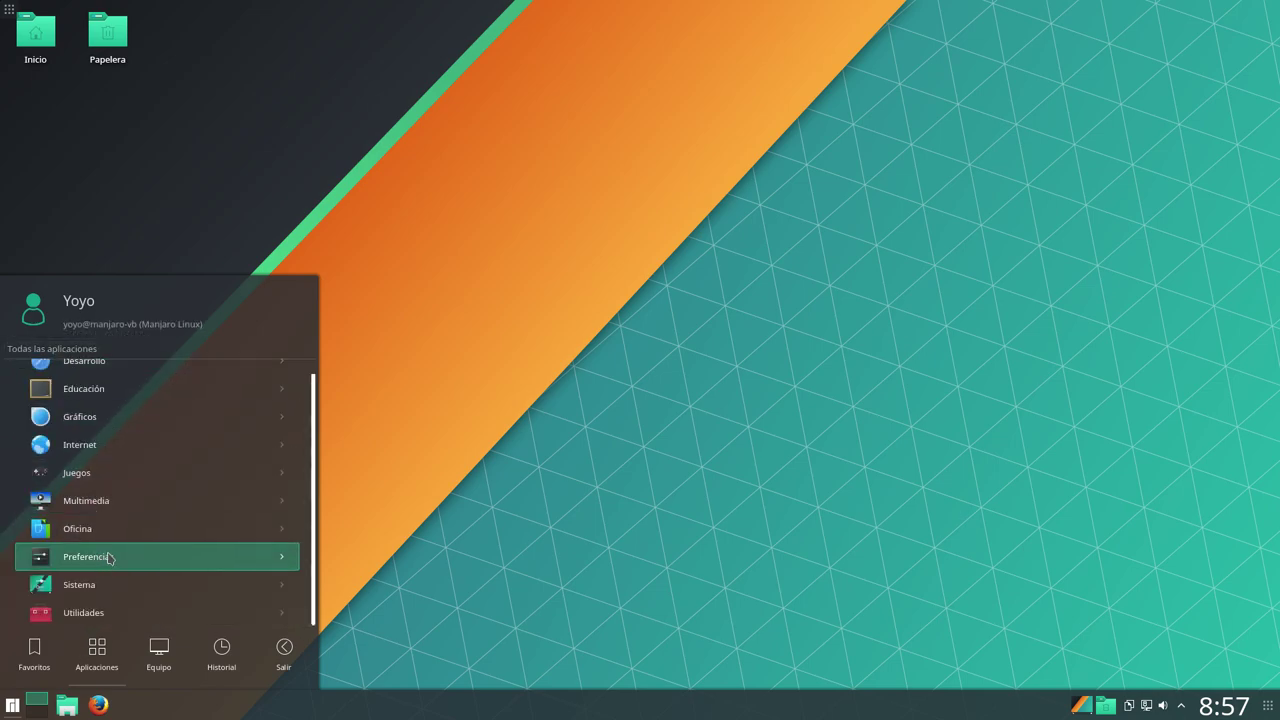
Step: Examine the launcher's Utilidades applications and its Salir session and power options, and close the launcher
{"action": "left_click", "coordinate": [105, 613]}
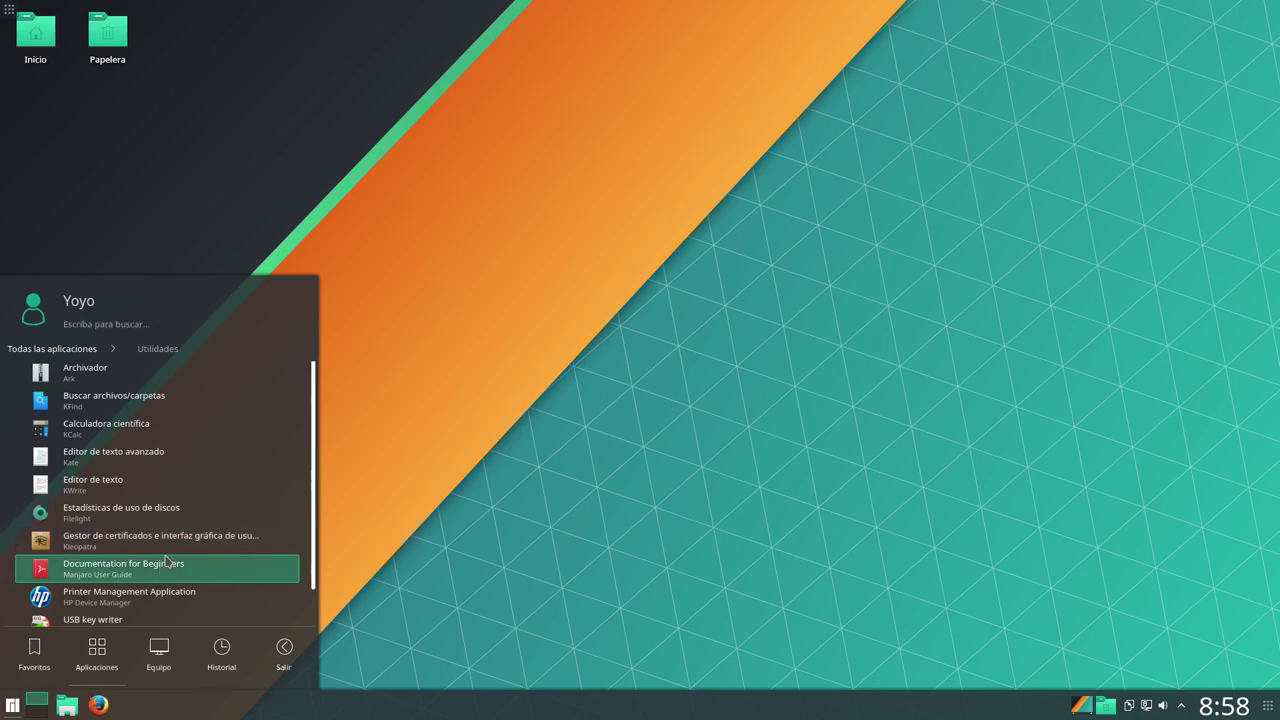
{"action": "scroll", "coordinate": [165, 545], "scroll_direction": "down", "scroll_amount": 1}
{"action": "scroll", "coordinate": [156, 595], "scroll_direction": "down", "scroll_amount": 2}
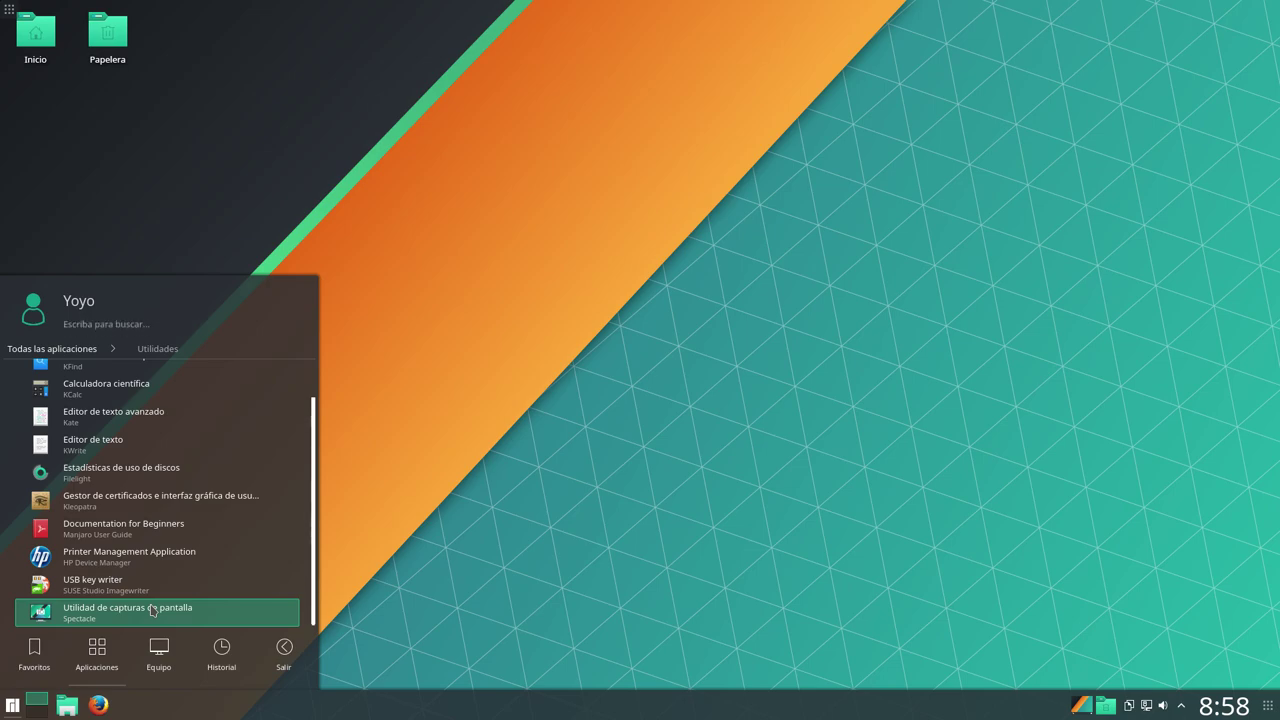
{"action": "left_click", "coordinate": [160, 640]}
{"action": "scroll", "coordinate": [175, 650], "scroll_direction": "up", "scroll_amount": 2}
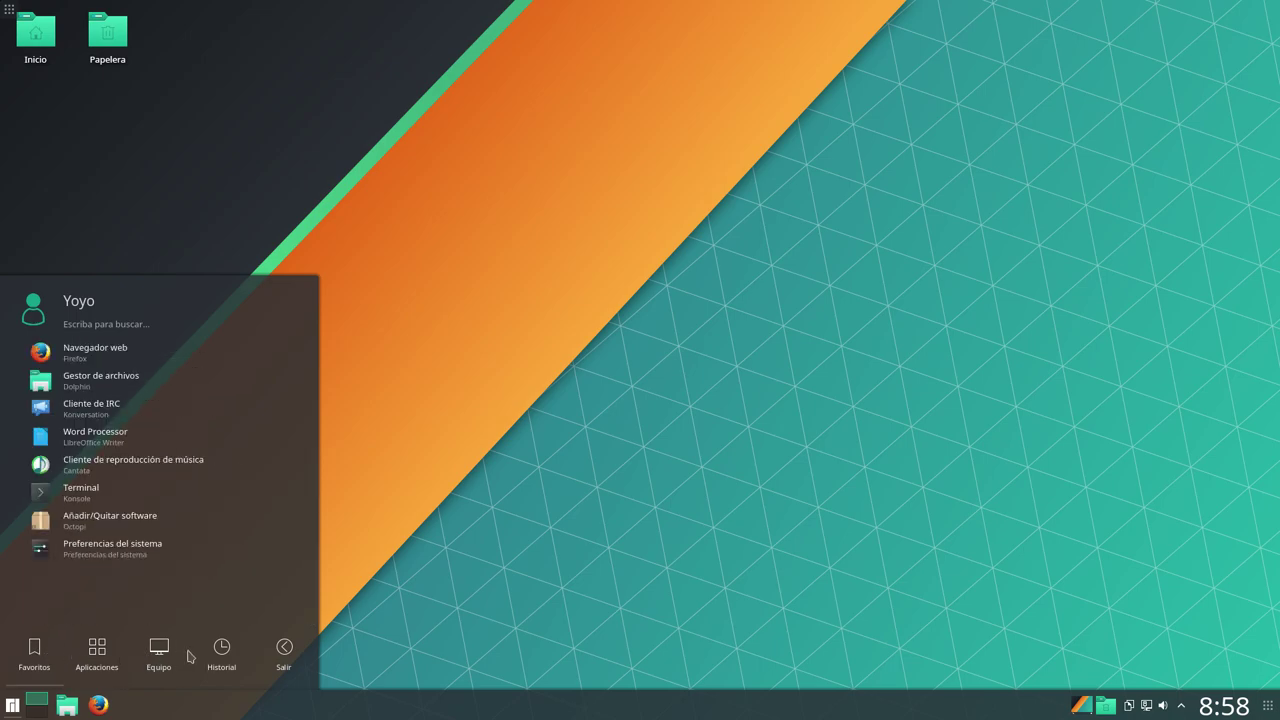
{"action": "mouse_move", "coordinate": [293, 652]}
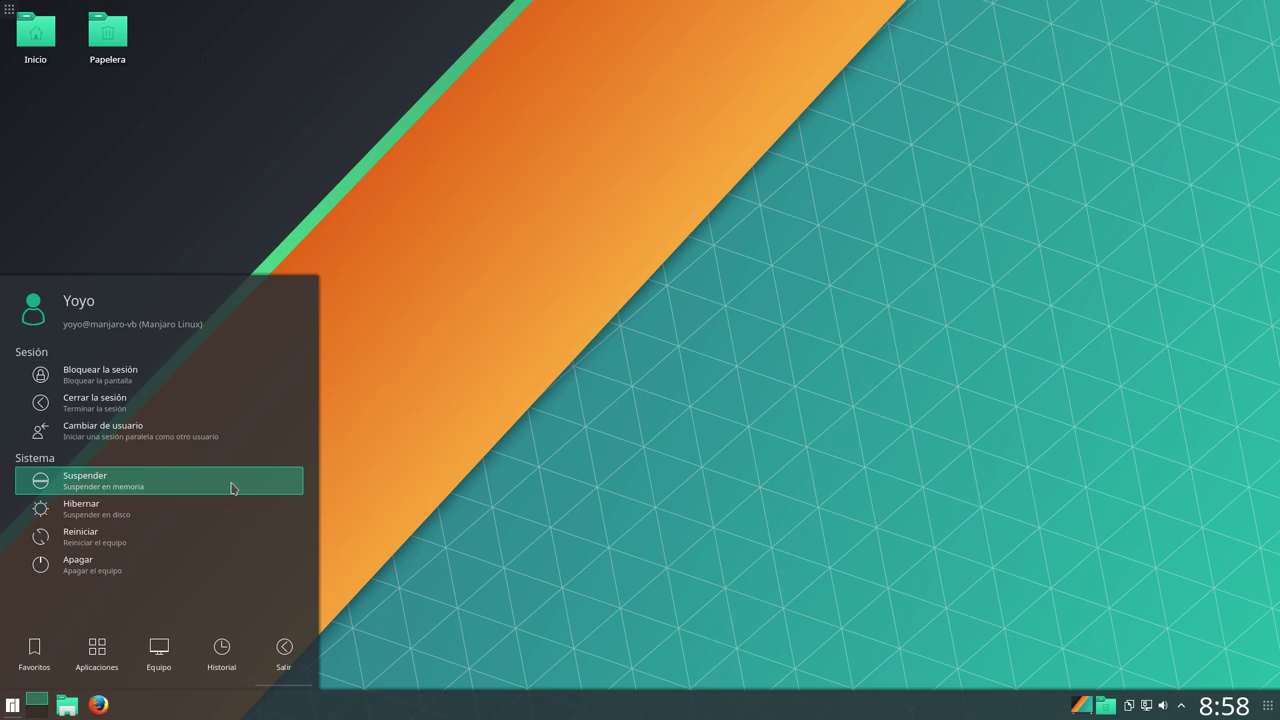
{"action": "left_click", "coordinate": [438, 580]}
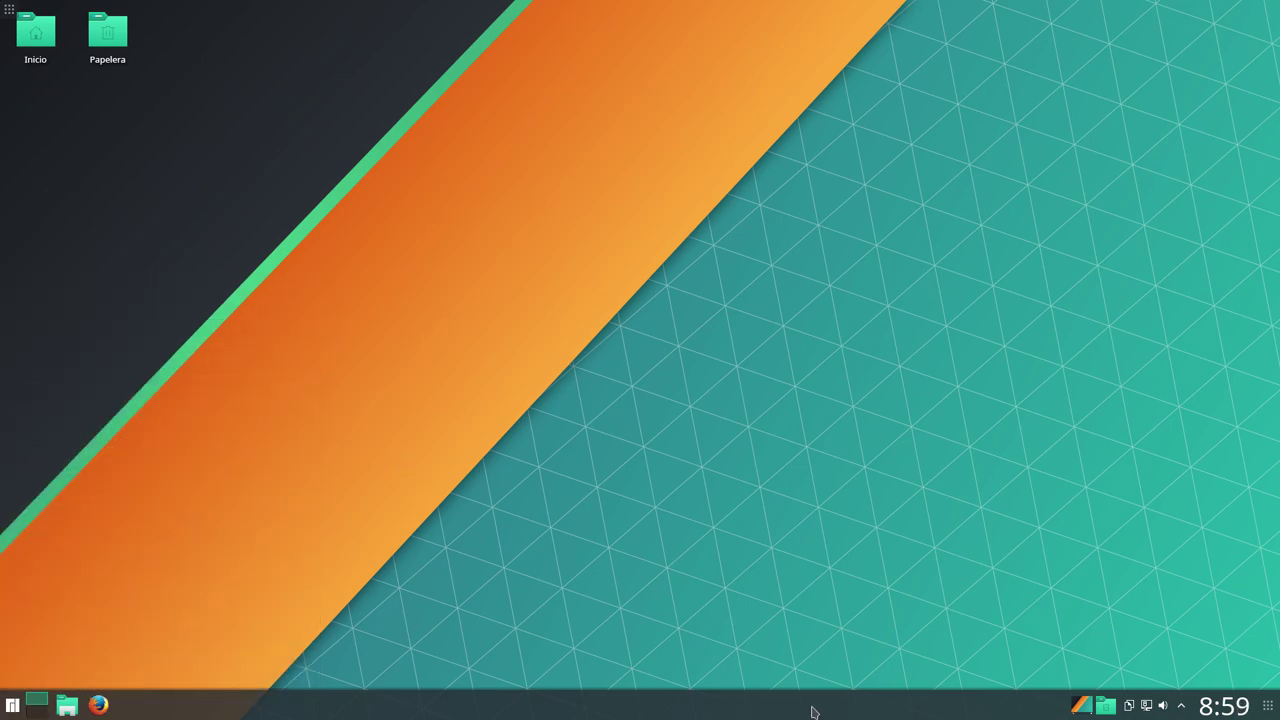
Step: Open Preferencias del sistema, reposition and enlarge its window, and look over the preference categories
{"action": "left_click", "coordinate": [12, 705]}
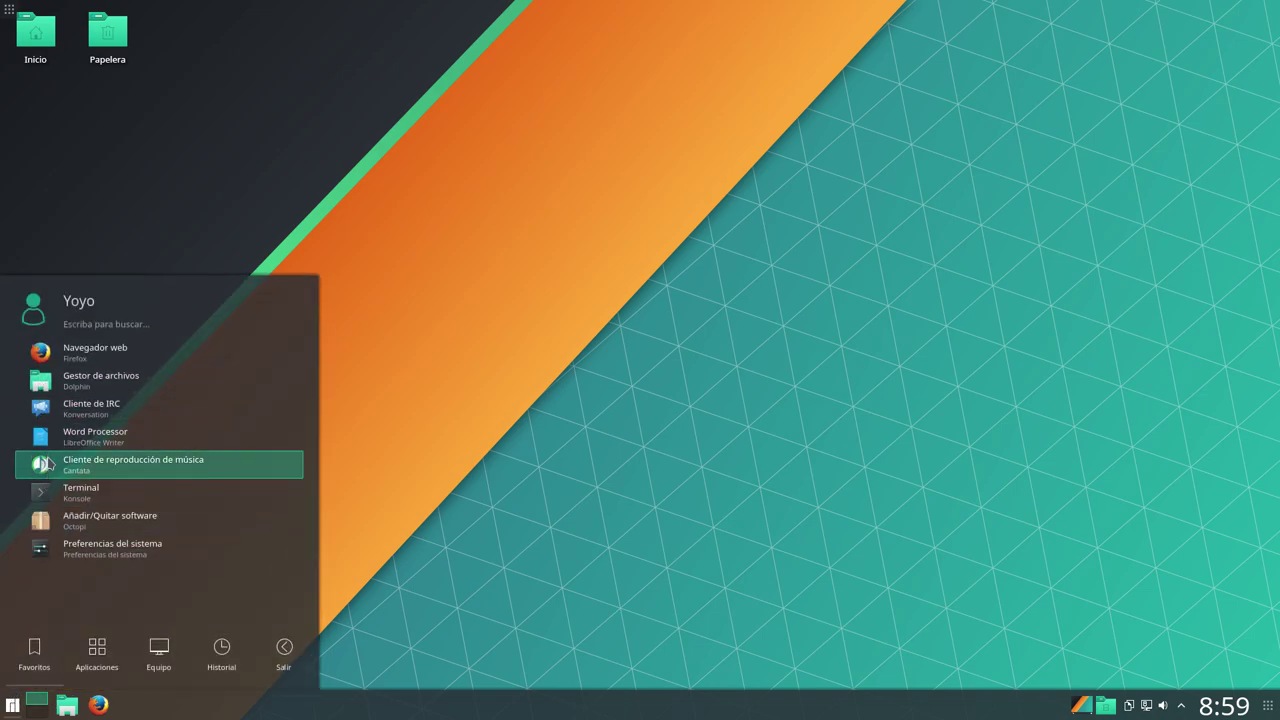
{"action": "left_click", "coordinate": [50, 548]}
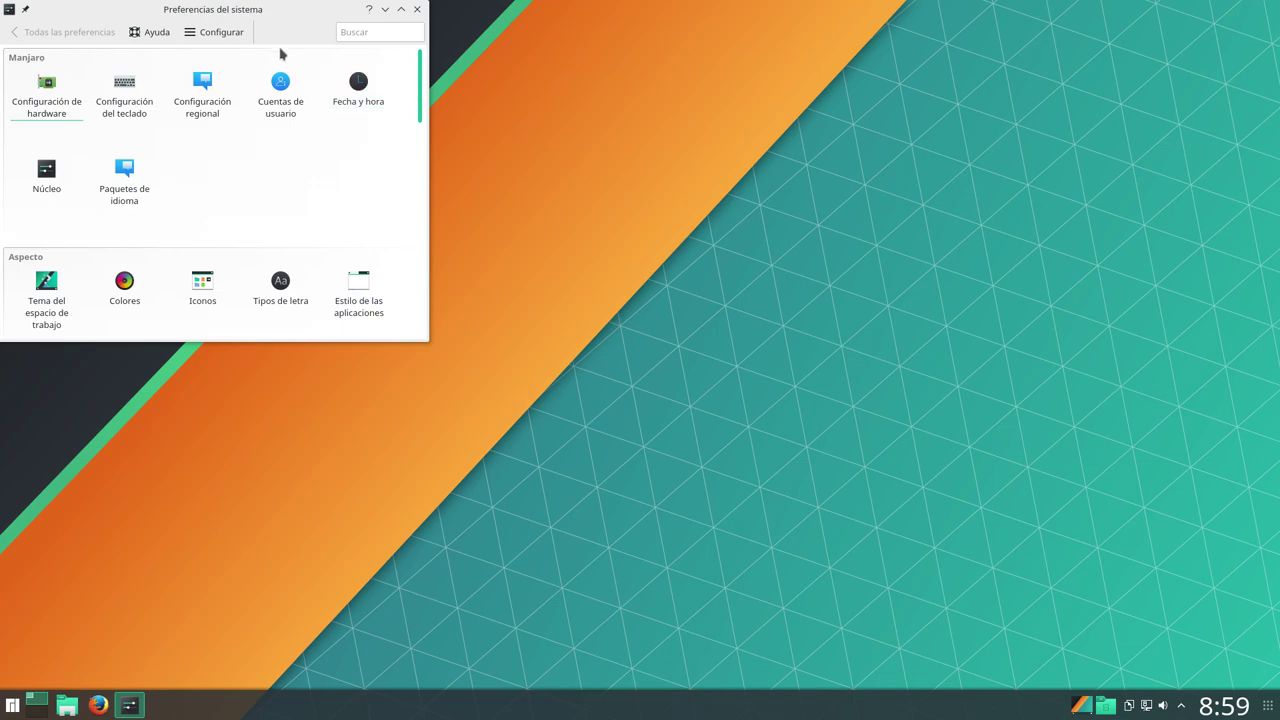
{"action": "left_click_drag", "start_coordinate": [274, 31], "coordinate": [401, 156]}
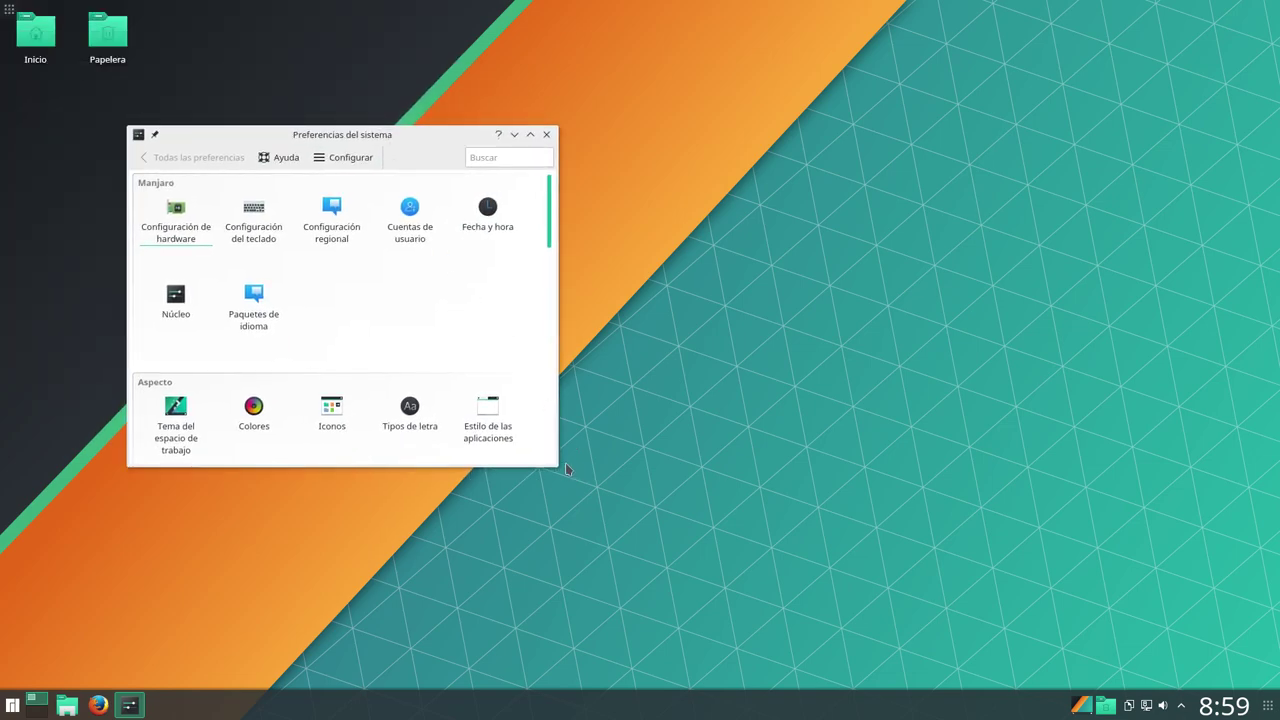
{"action": "scroll", "coordinate": [556, 468], "scroll_direction": "down", "scroll_amount": 2}
{"action": "left_click_drag", "start_coordinate": [556, 472], "coordinate": [1090, 590]}
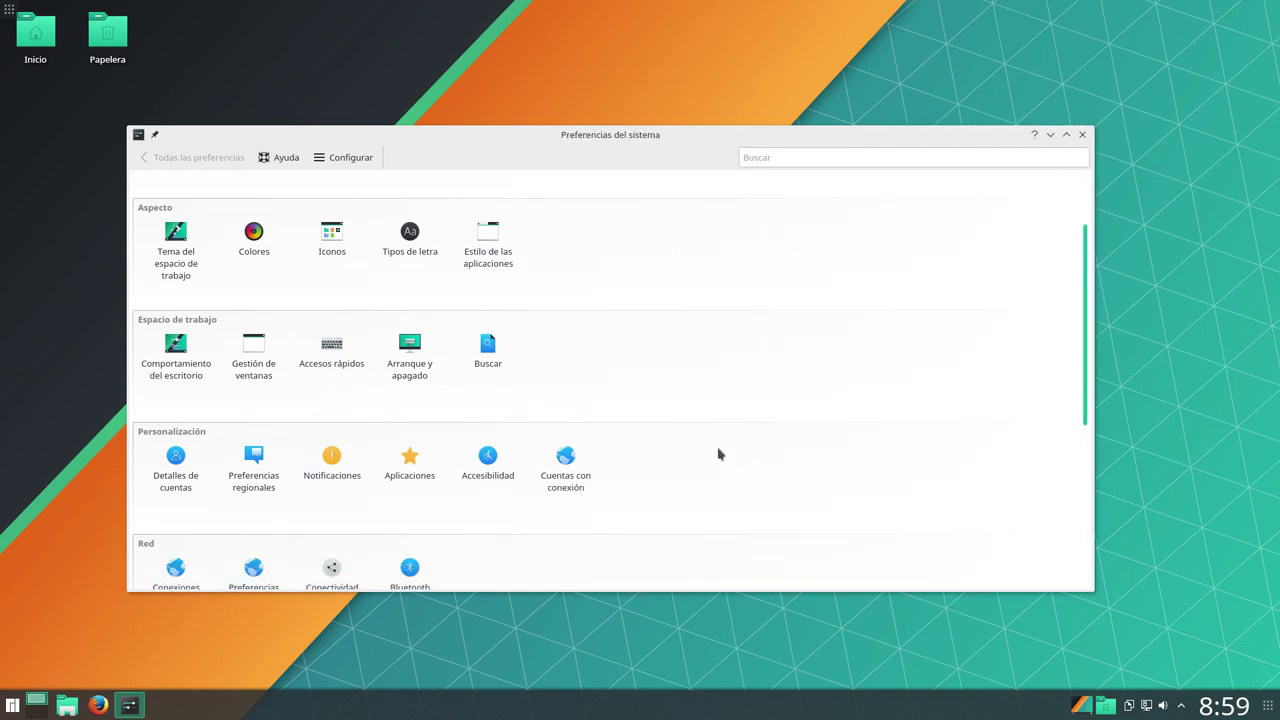
{"action": "left_click_drag", "start_coordinate": [488, 141], "coordinate": [477, 120]}
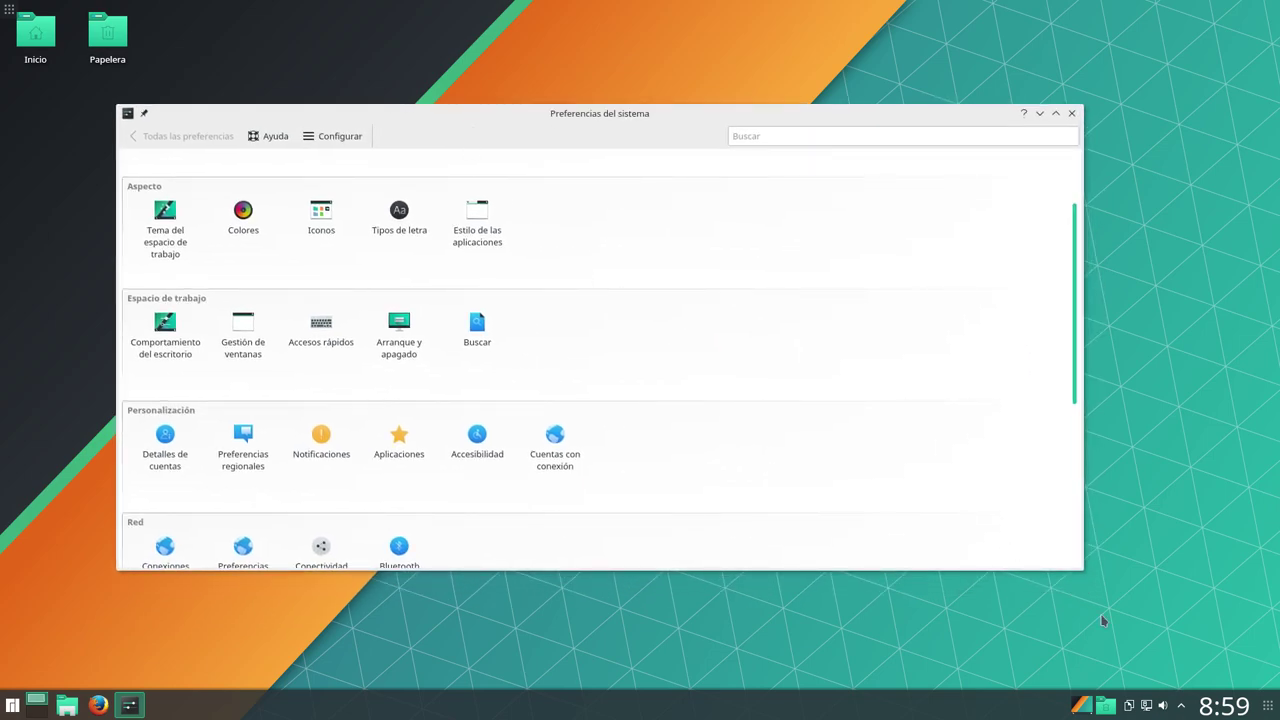
{"action": "scroll", "coordinate": [1080, 571], "scroll_direction": "down", "scroll_amount": 2}
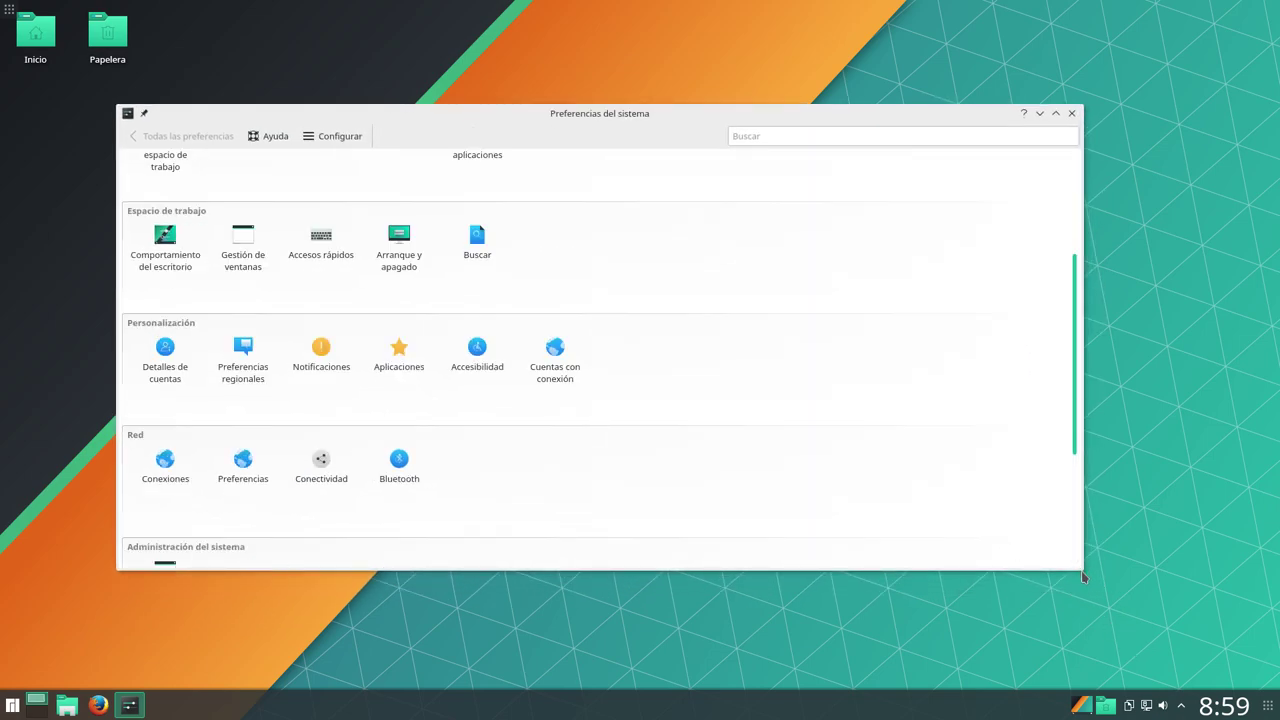
{"action": "left_click_drag", "start_coordinate": [1080, 571], "coordinate": [1081, 607]}
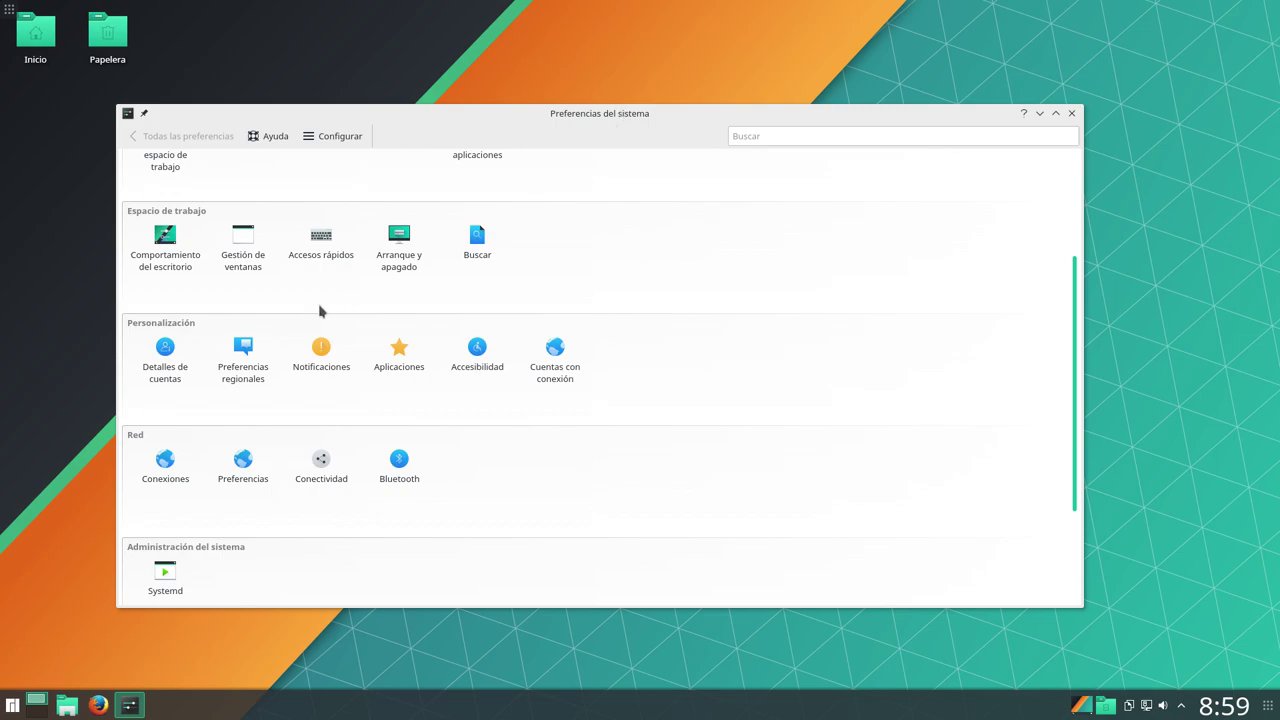
{"action": "scroll", "coordinate": [208, 292], "scroll_direction": "up", "scroll_amount": 3}
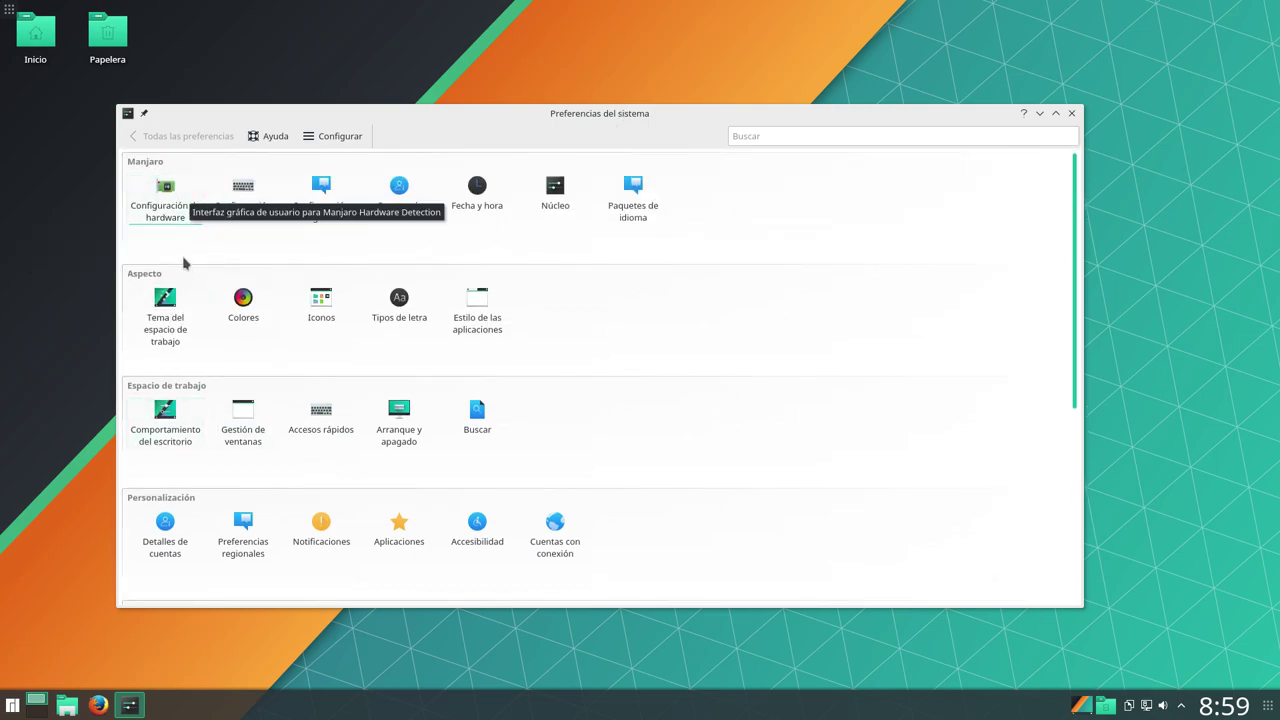
Step: Review the graphics drivers in Configuración de hardware, cancel the automatic open-source driver installation, and return to all preferences
{"action": "left_click", "coordinate": [165, 192]}
{"action": "left_click", "coordinate": [172, 205]}
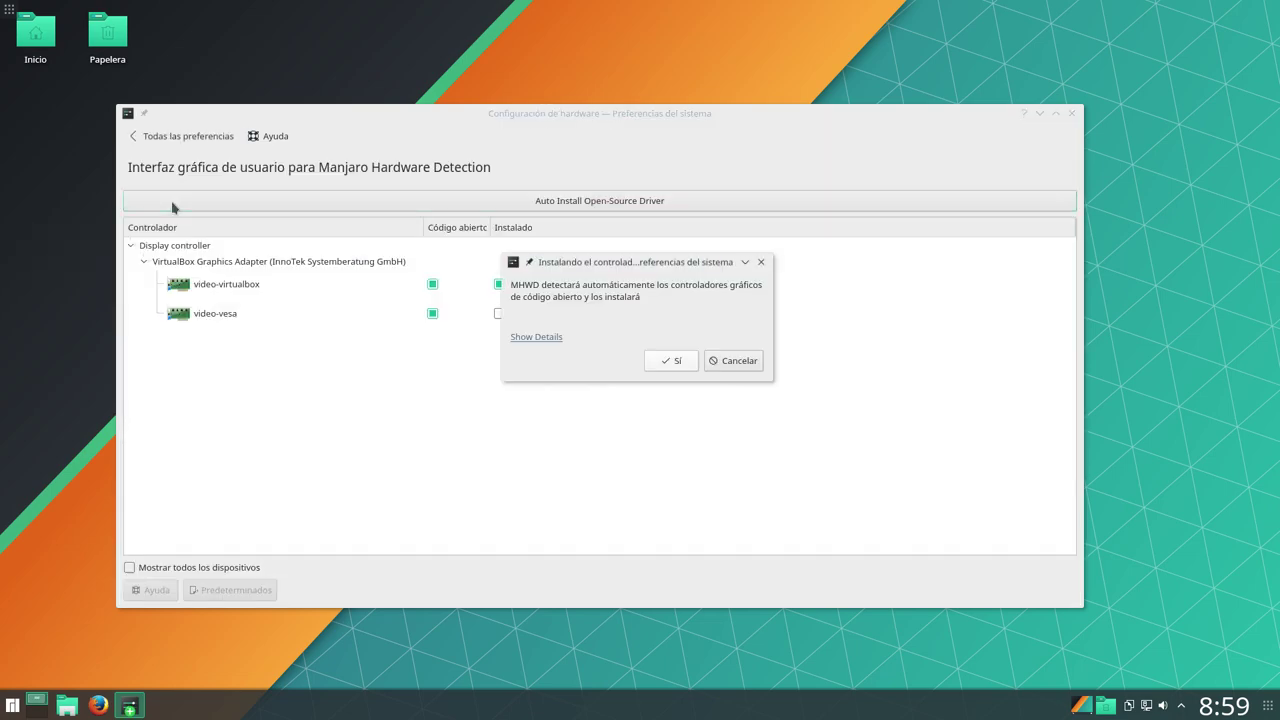
{"action": "left_click", "coordinate": [731, 361]}
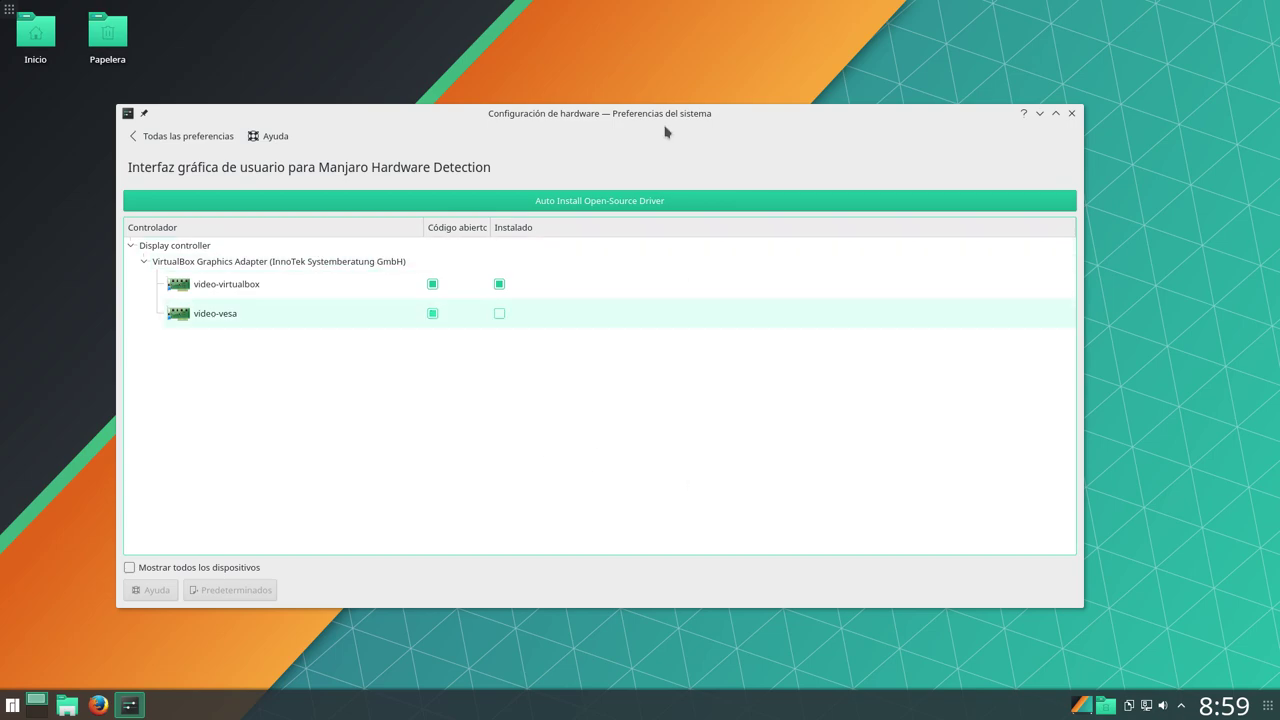
{"action": "left_click_drag", "start_coordinate": [639, 115], "coordinate": [671, 107]}
{"action": "left_click", "coordinate": [206, 129]}
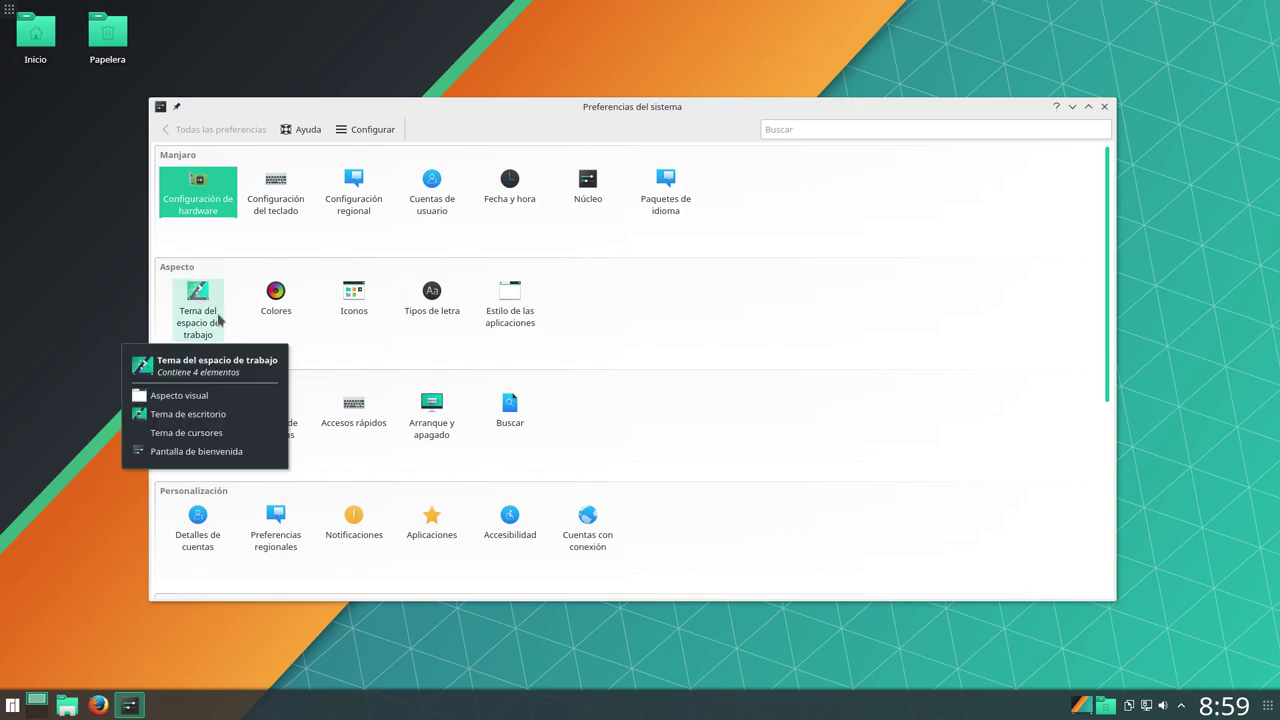
Step: Make the preferences window taller and review the visual appearance, desktop theme, cursor theme and splash screen pages of Tema del espacio de trabajo
{"action": "left_click_drag", "start_coordinate": [588, 112], "coordinate": [588, 97]}
{"action": "left_click_drag", "start_coordinate": [1114, 585], "coordinate": [1083, 640]}
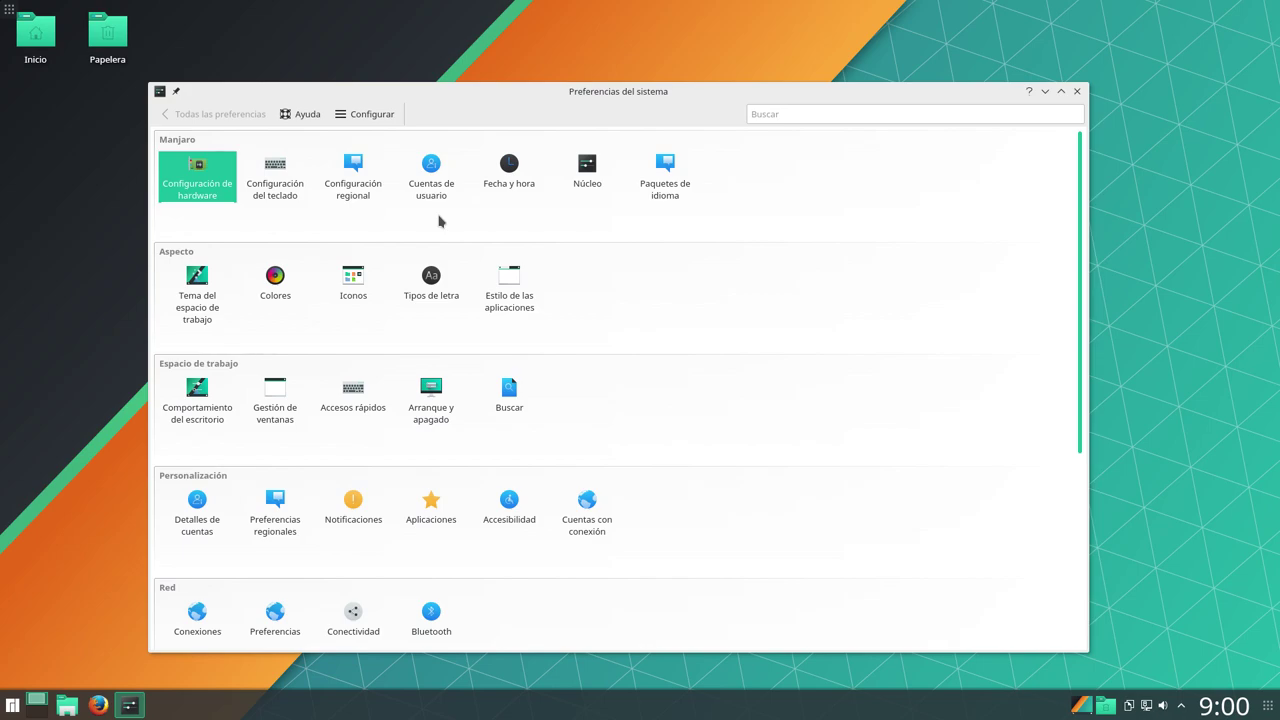
{"action": "left_click", "coordinate": [208, 306]}
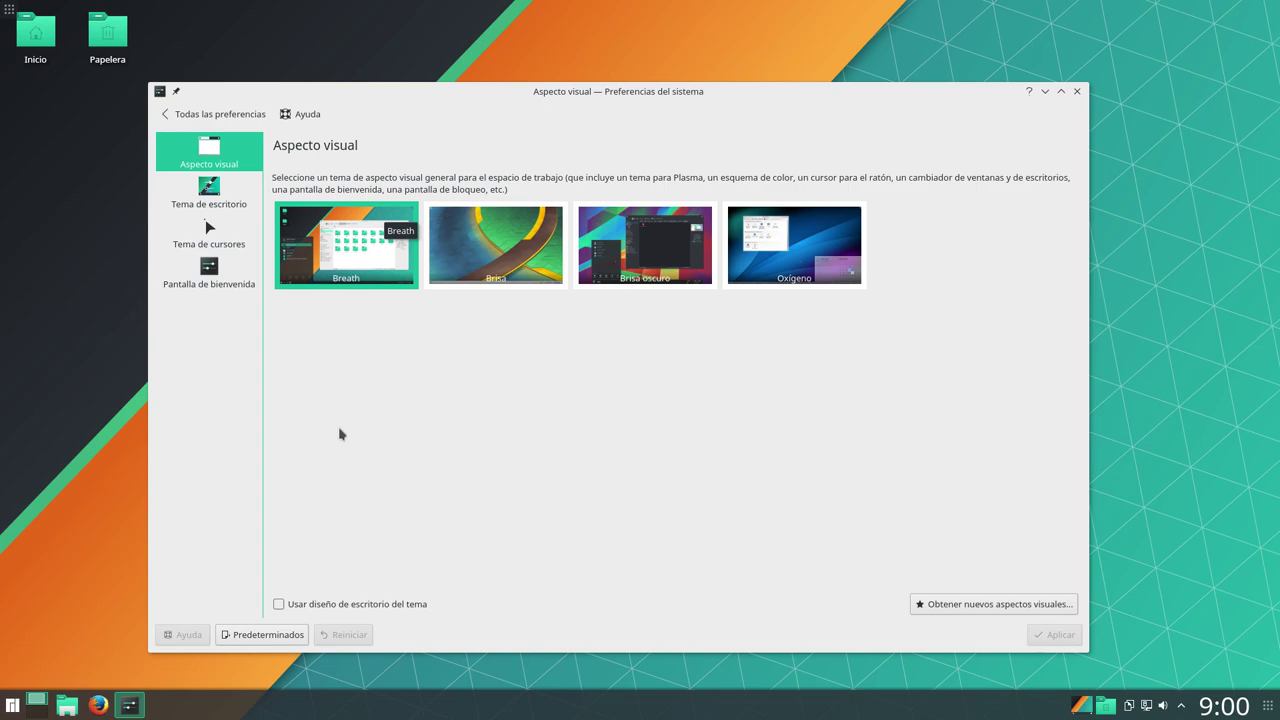
{"action": "left_click", "coordinate": [220, 207]}
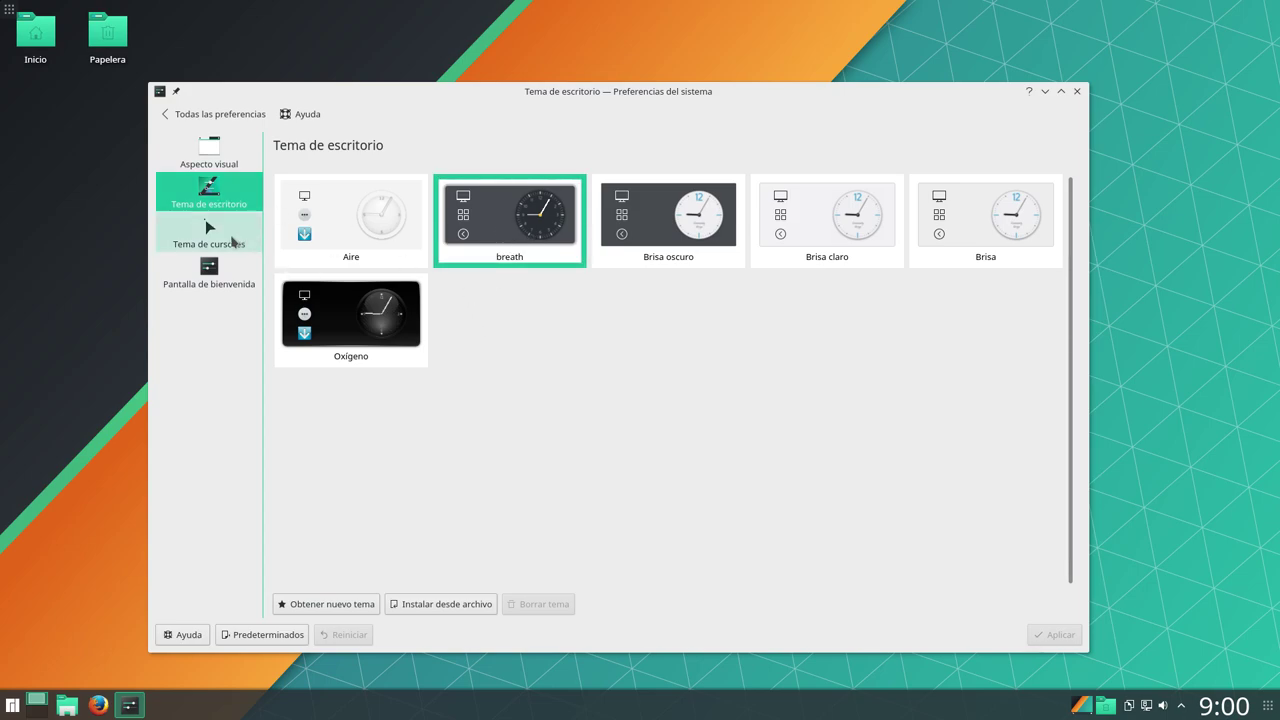
{"action": "left_click", "coordinate": [233, 242]}
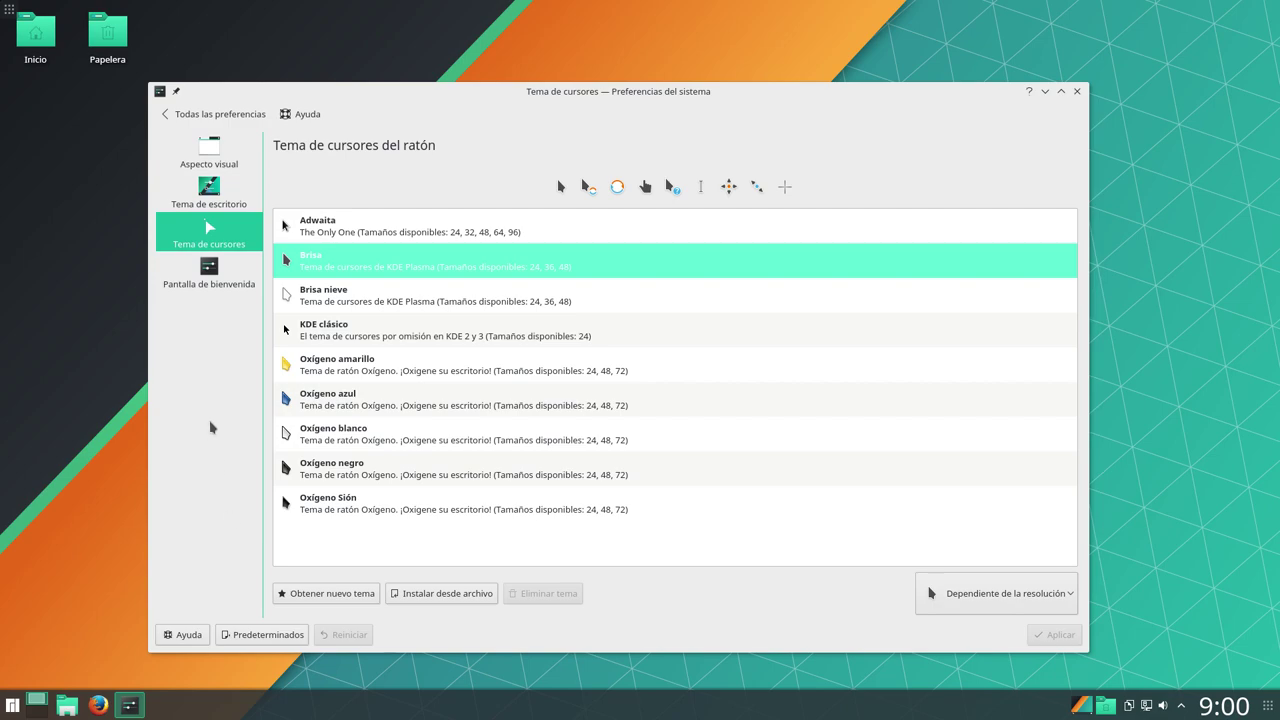
{"action": "left_click", "coordinate": [217, 290]}
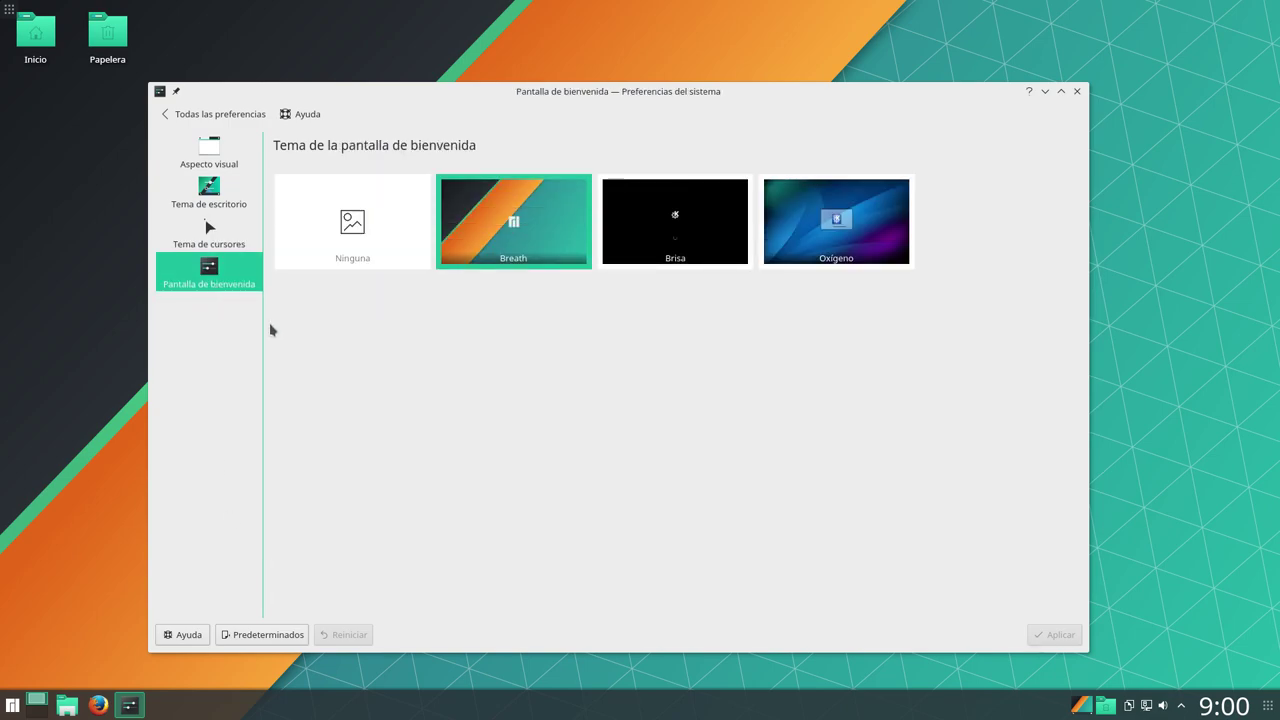
{"action": "mouse_move", "coordinate": [464, 257]}
{"action": "left_click", "coordinate": [228, 116]}
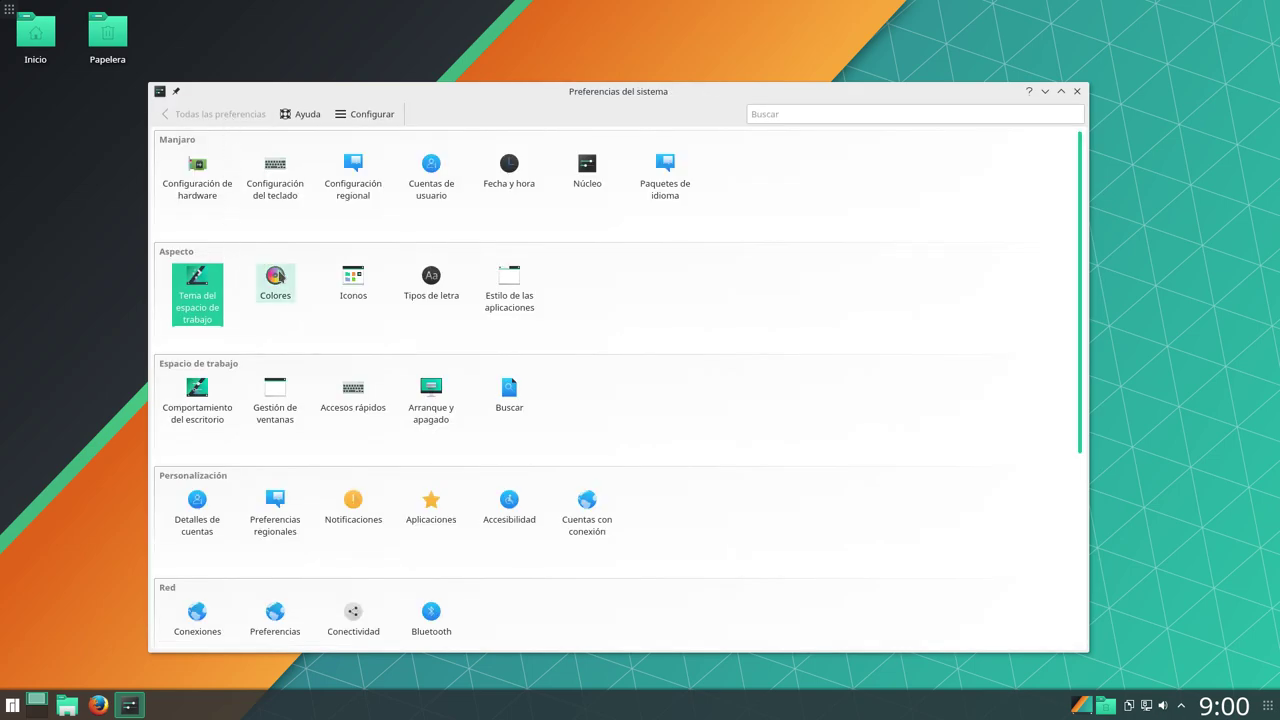
Step: Review the Colores and Iconos preferences, returning to all preferences after each
{"action": "left_click", "coordinate": [275, 282]}
{"action": "left_click", "coordinate": [190, 117]}
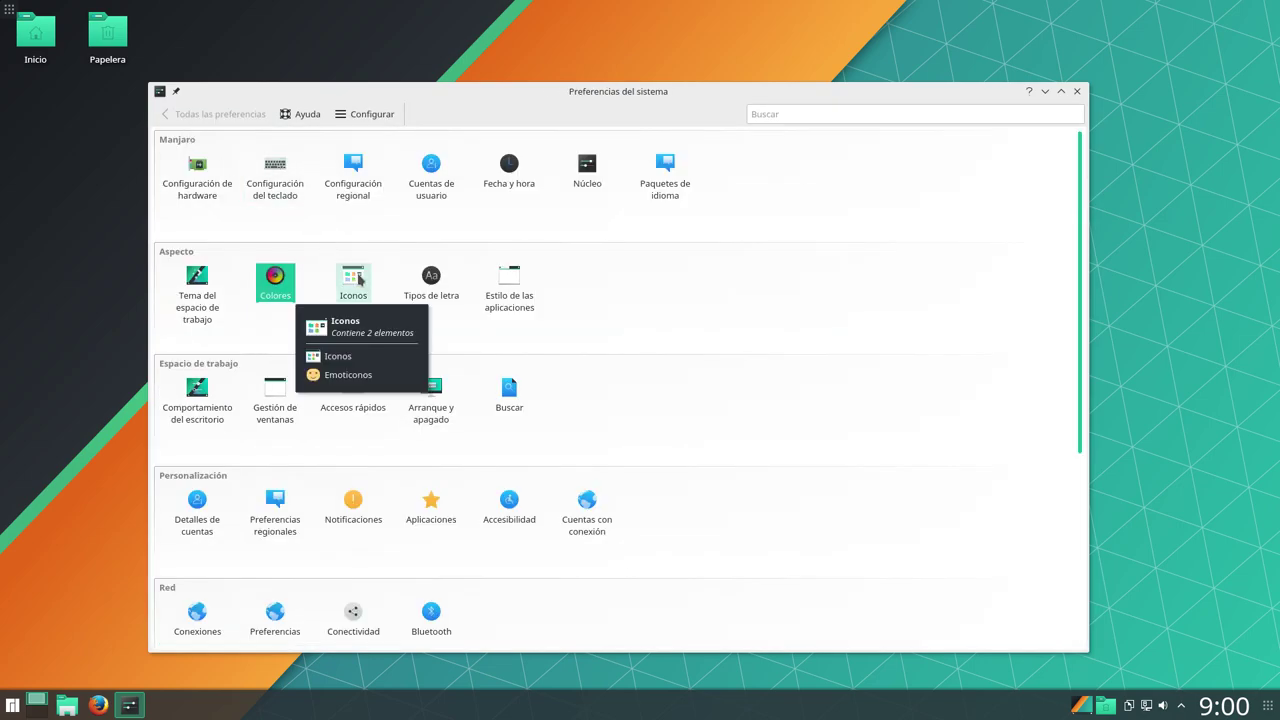
{"action": "left_click", "coordinate": [357, 280]}
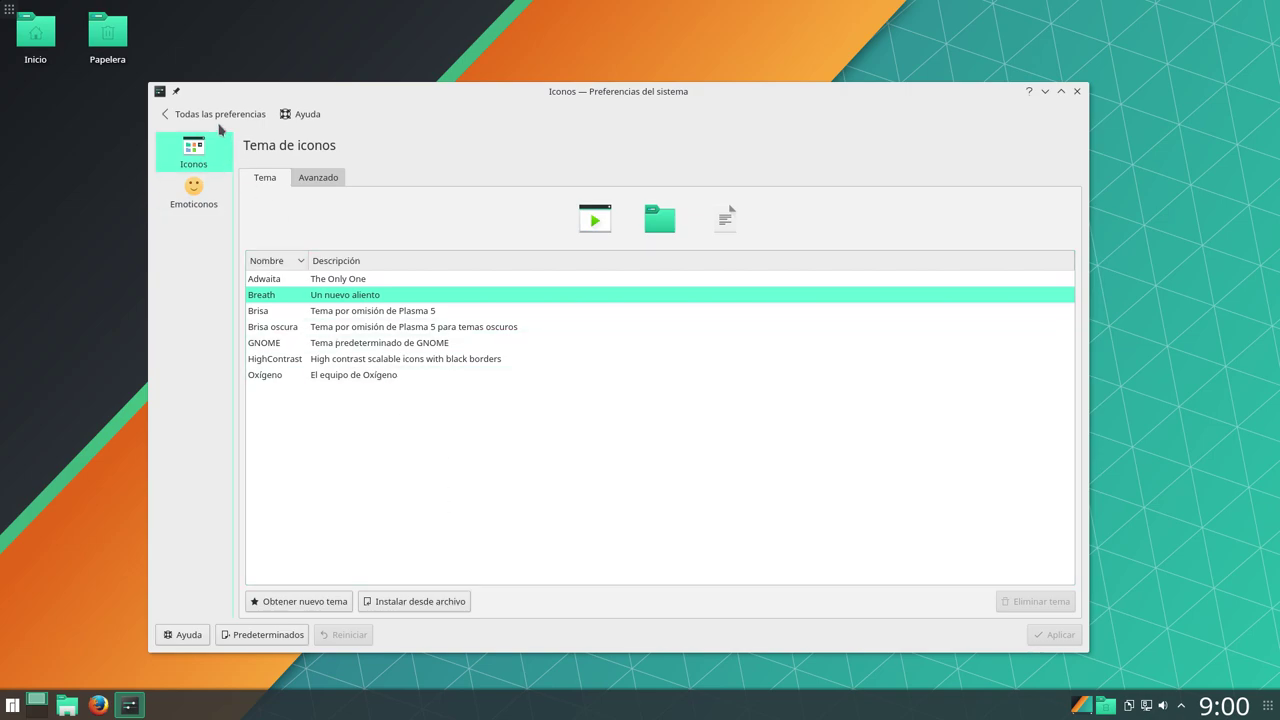
{"action": "left_click", "coordinate": [222, 122]}
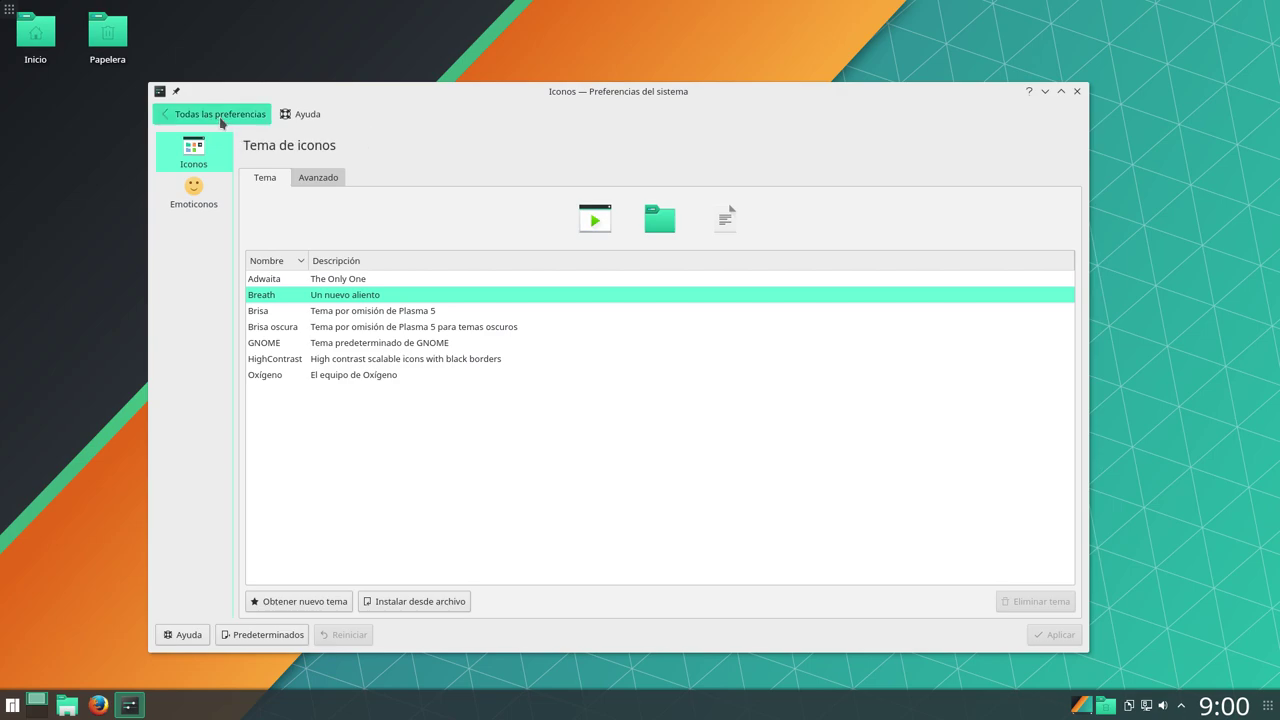
Step: Open Estilo de las aplicaciones and review the available widget styles without choosing another one
{"action": "left_click", "coordinate": [523, 294]}
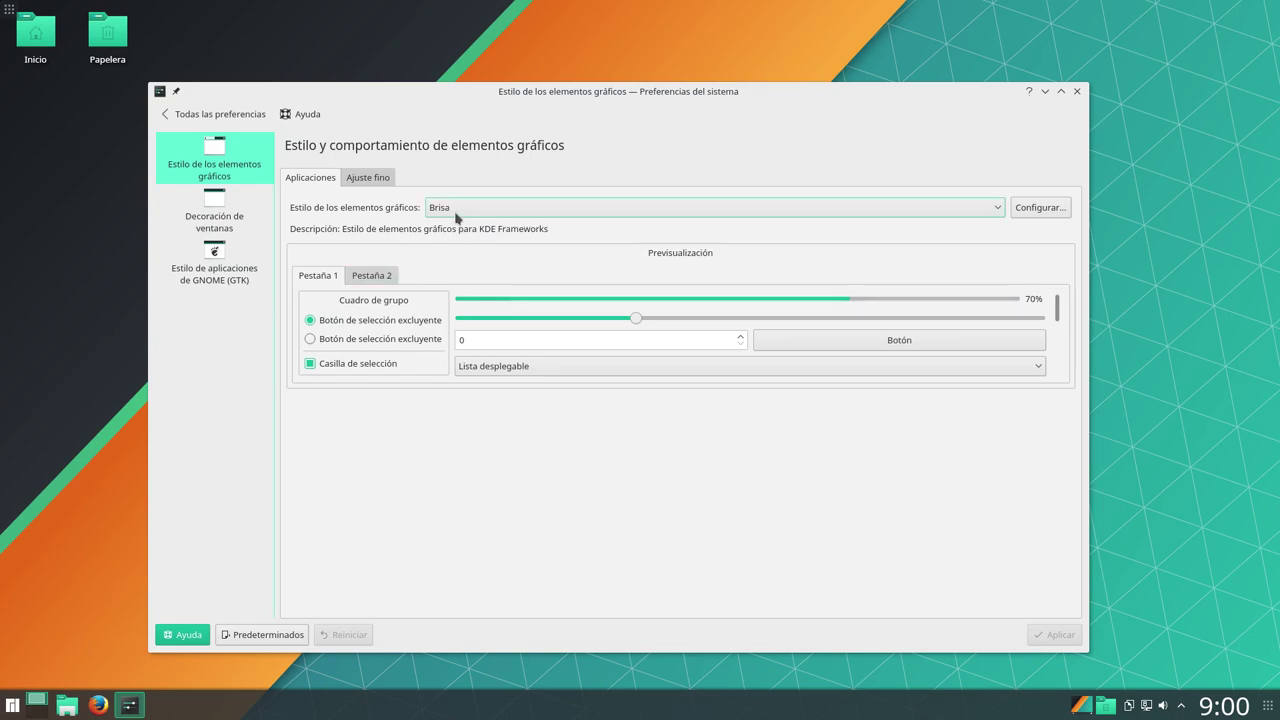
{"action": "left_click", "coordinate": [459, 211]}
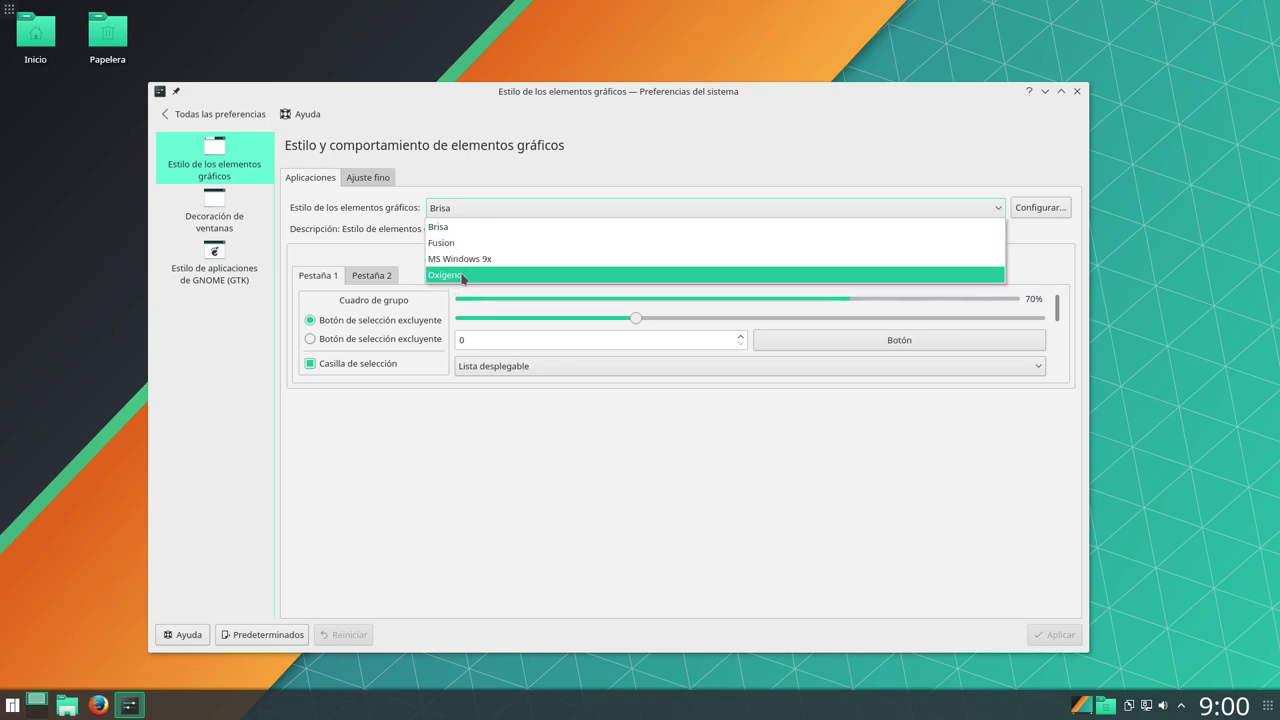
{"action": "left_click", "coordinate": [610, 104]}
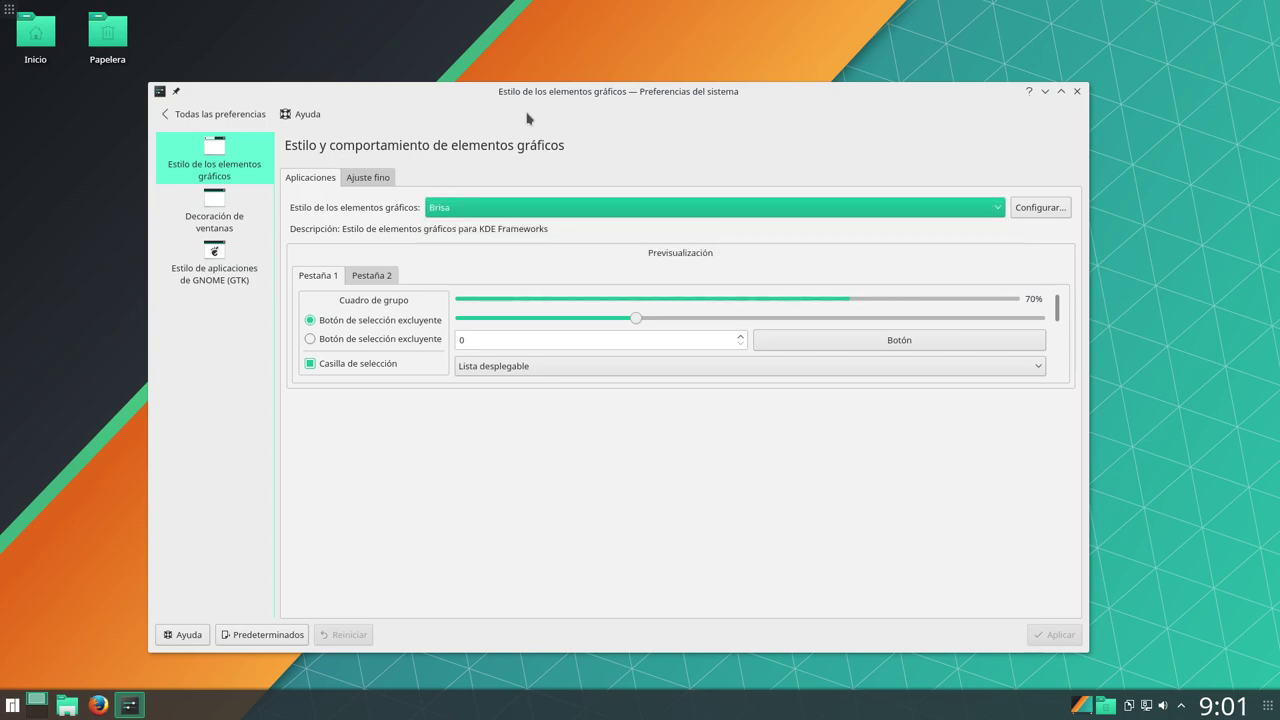
Step: Check the widget style choices again without changing Brisa, and open Decoración de ventanas to view the window themes
{"action": "left_click", "coordinate": [461, 208]}
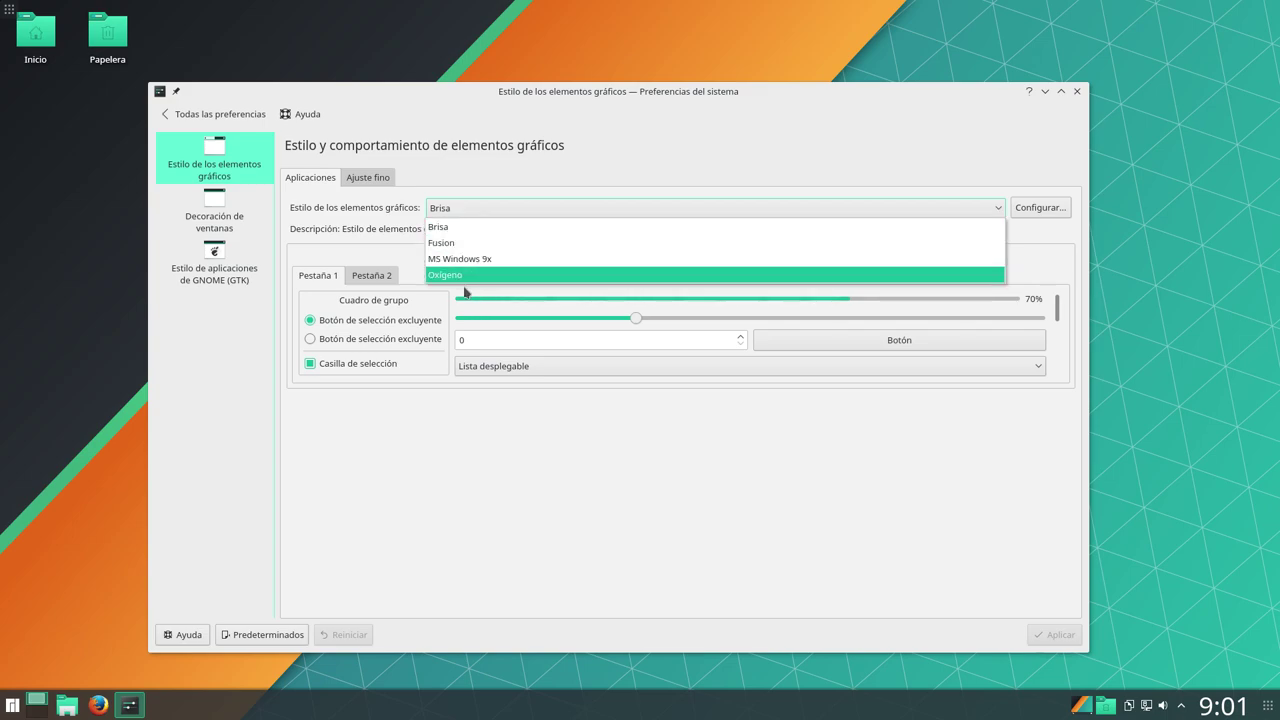
{"action": "left_click", "coordinate": [545, 120]}
{"action": "left_click", "coordinate": [235, 203]}
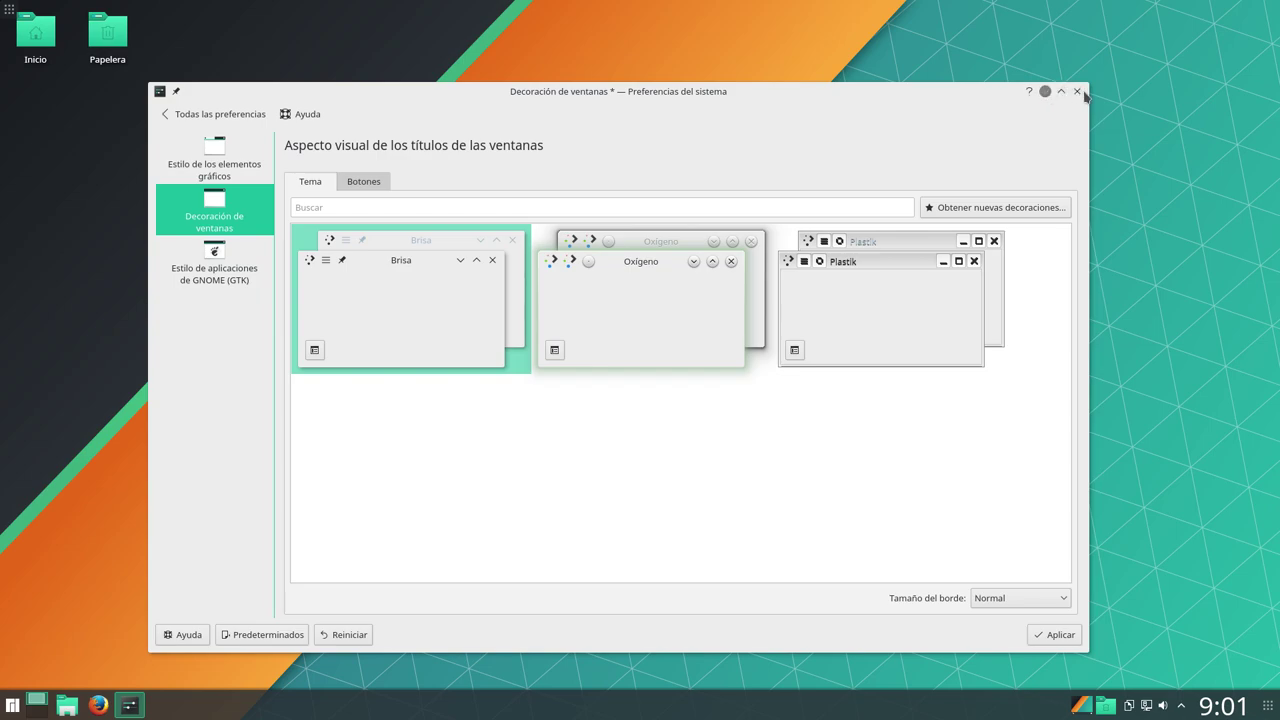
{"action": "left_click_drag", "start_coordinate": [550, 93], "coordinate": [582, 95]}
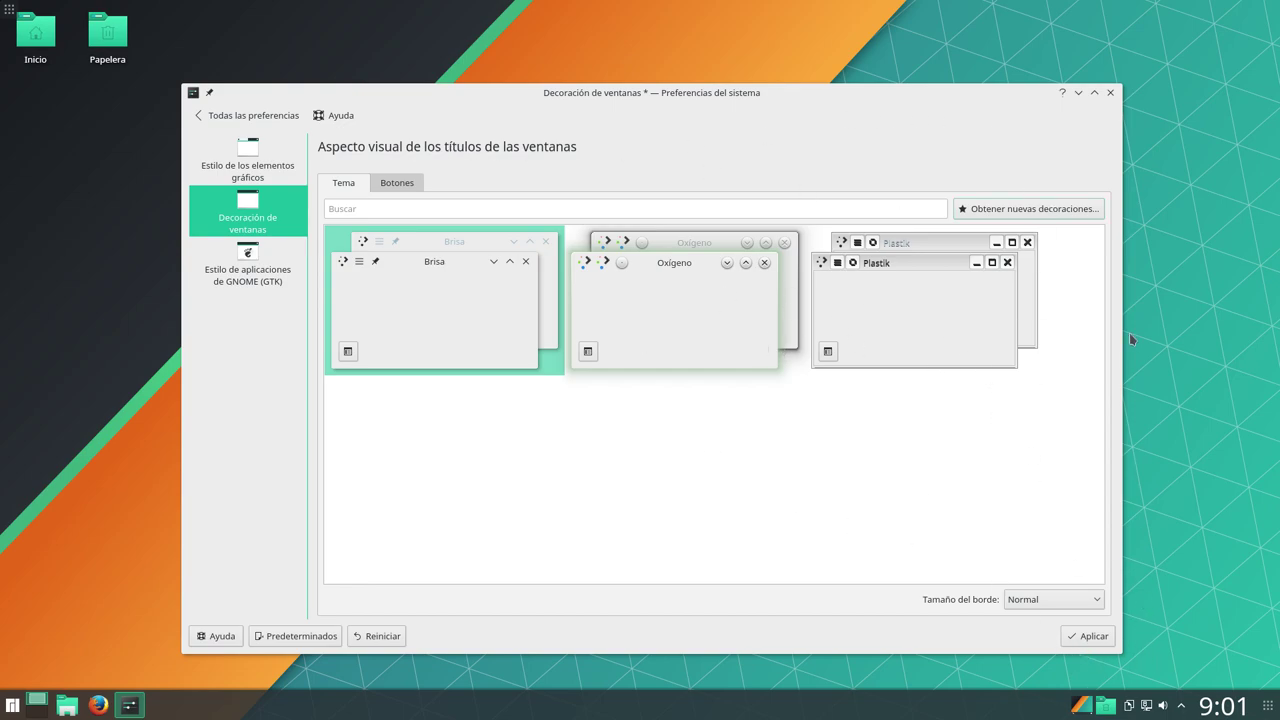
Step: Review the General, Animaciones and Sombras settings of the Brisa window decoration in an enlarged dialog, and close it without changes
{"action": "left_click", "coordinate": [348, 352]}
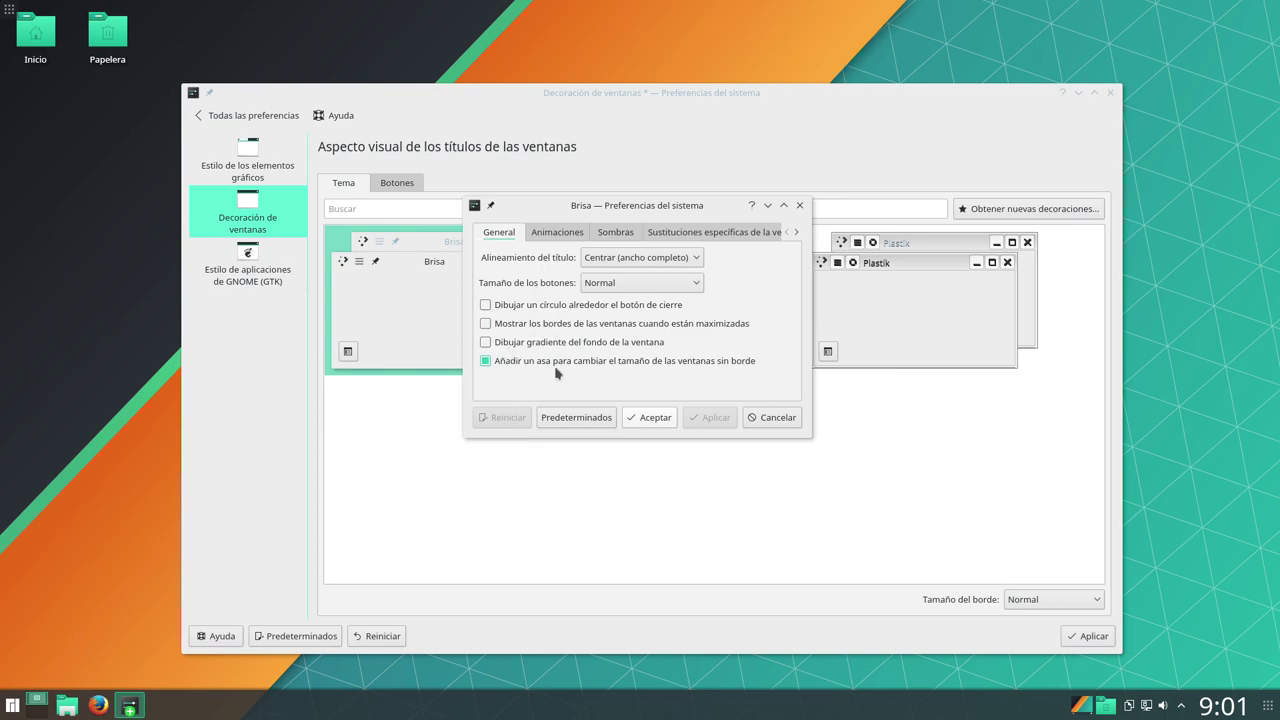
{"action": "left_click", "coordinate": [558, 236]}
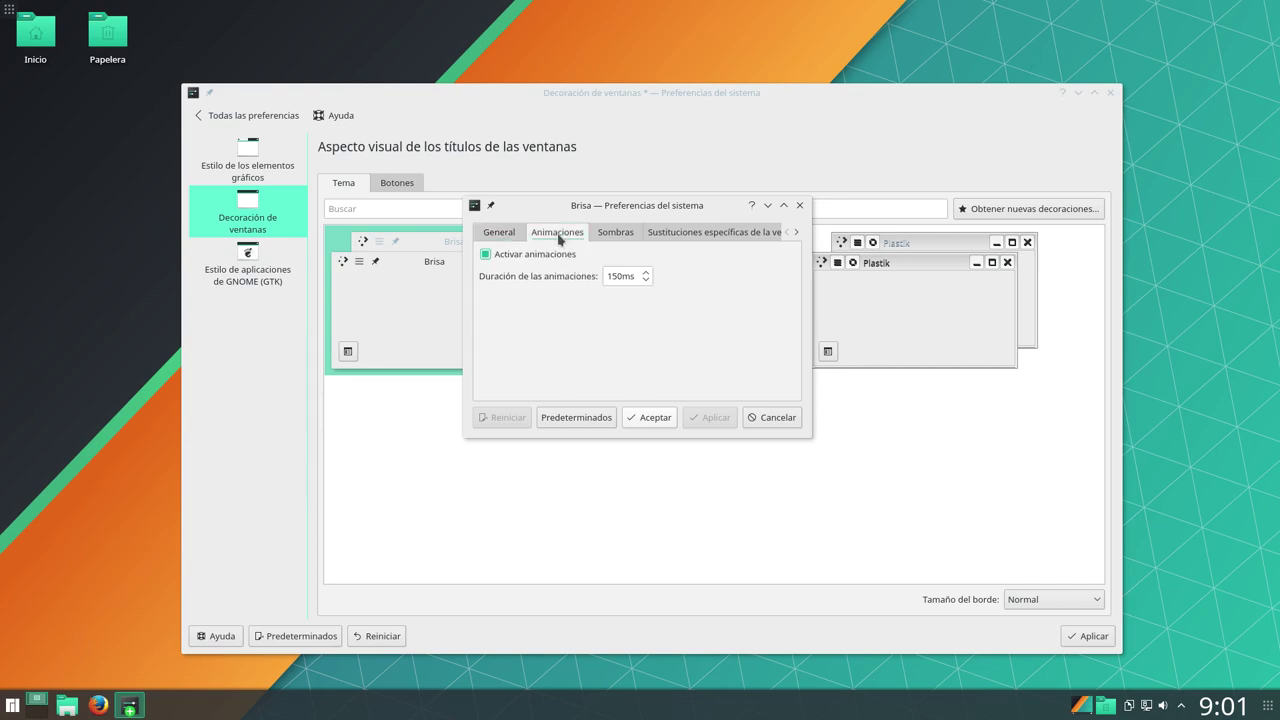
{"action": "left_click", "coordinate": [620, 236]}
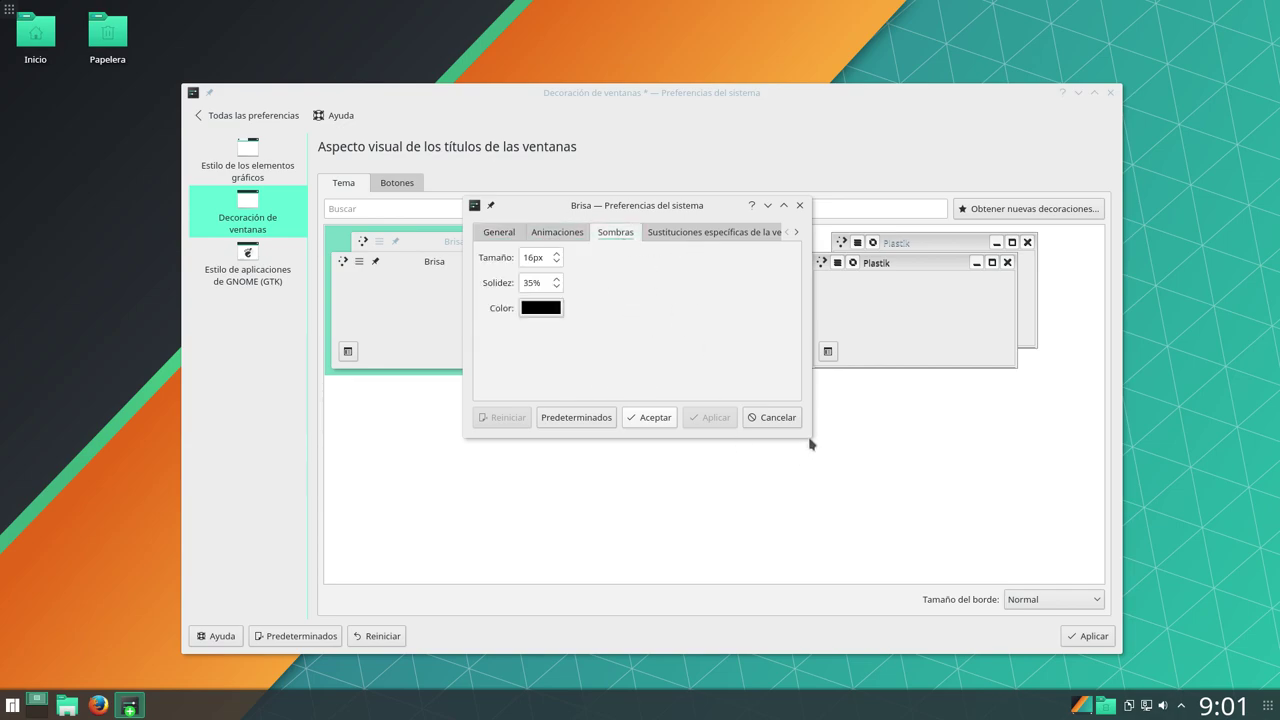
{"action": "left_click_drag", "start_coordinate": [806, 434], "coordinate": [940, 533]}
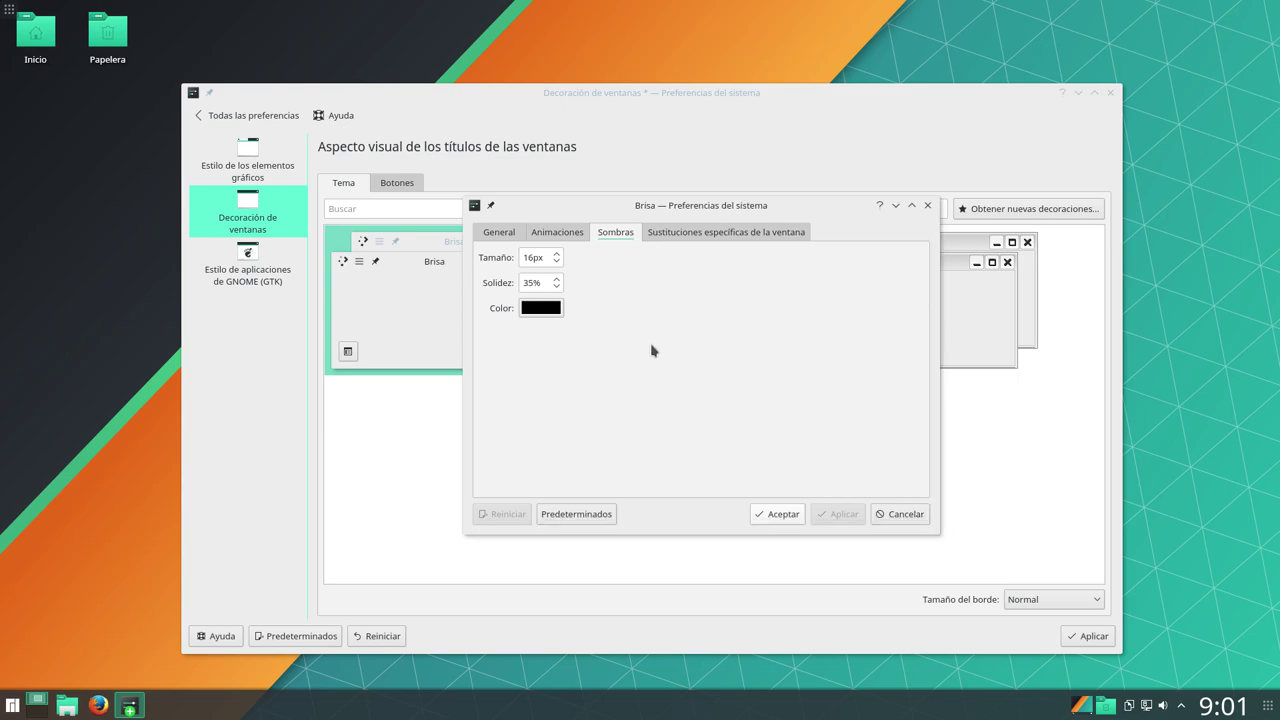
{"action": "left_click", "coordinate": [508, 238]}
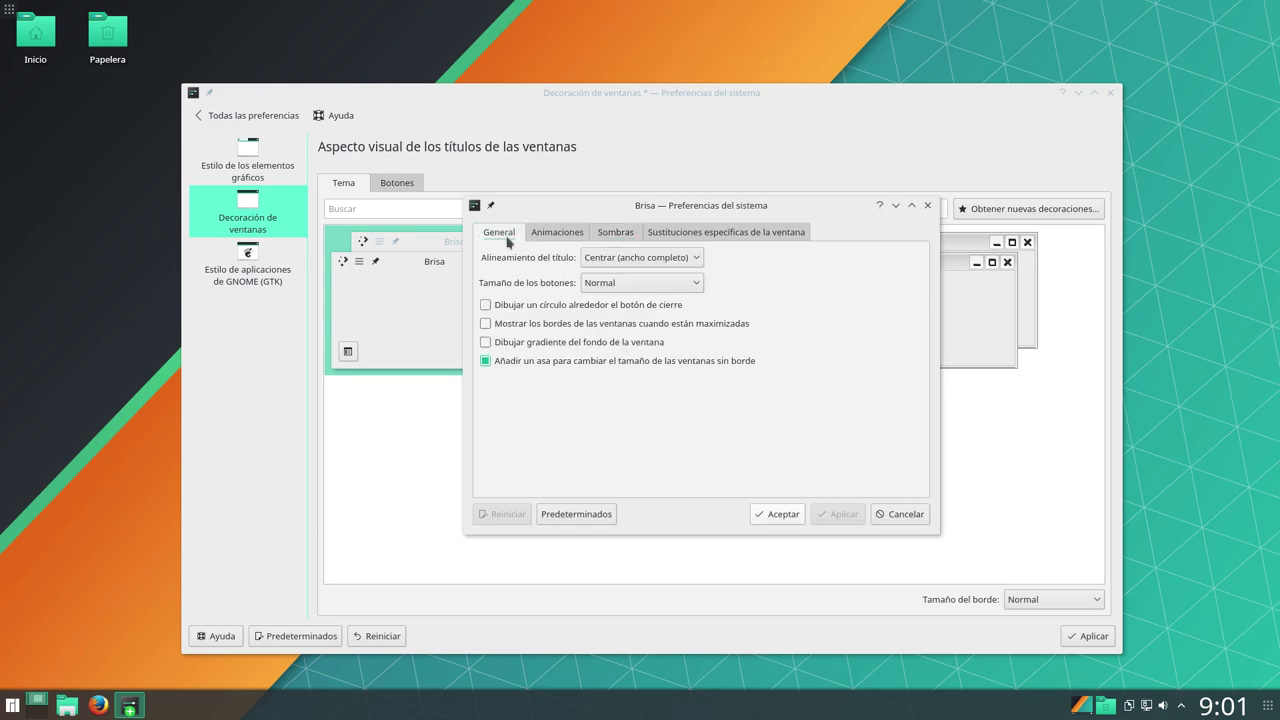
{"action": "left_click", "coordinate": [927, 205]}
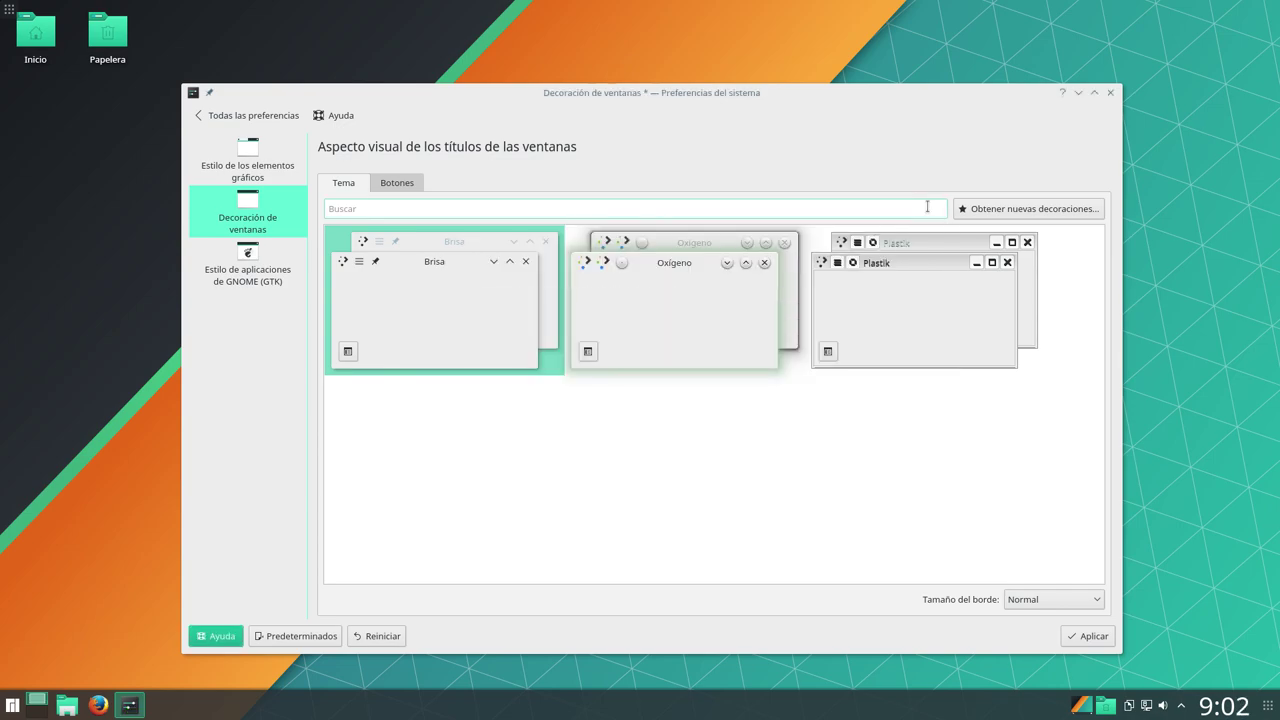
Step: Review the window border sizes, discard the pending decoration changes, and view the GNOME (GTK) application style before returning to all preferences
{"action": "left_click", "coordinate": [1038, 603]}
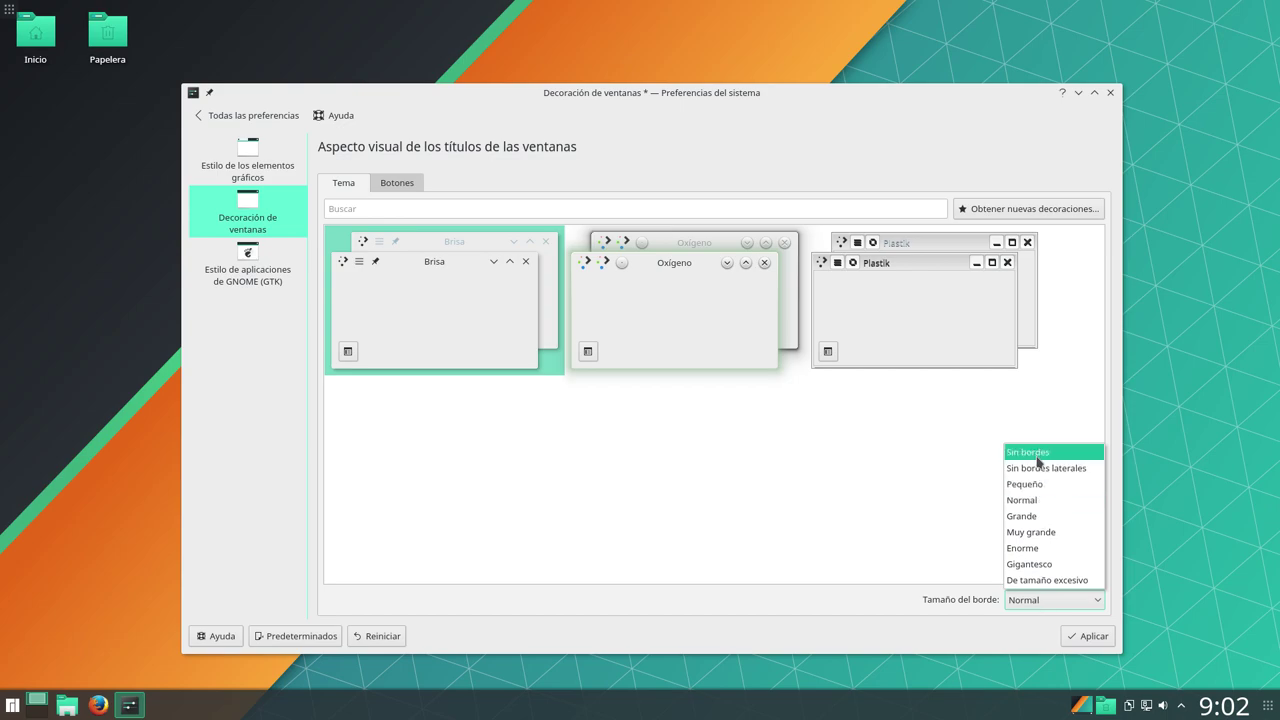
{"action": "left_click", "coordinate": [878, 474]}
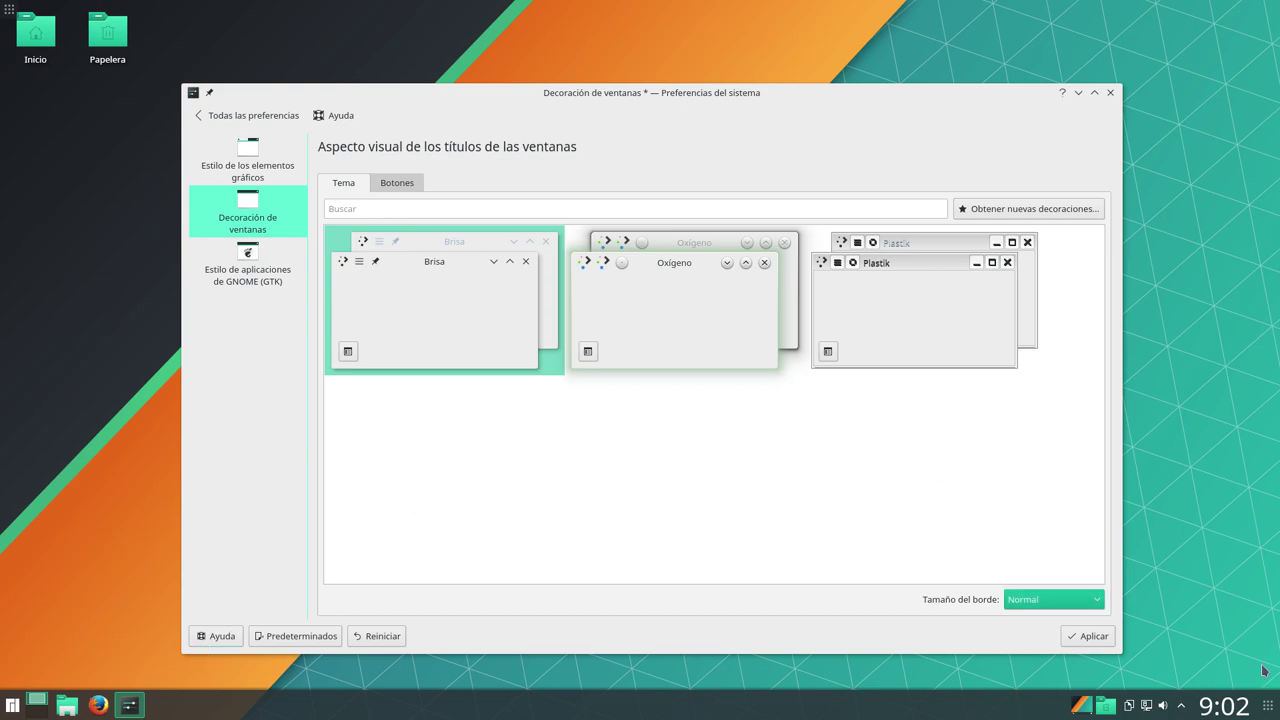
{"action": "left_click", "coordinate": [259, 266]}
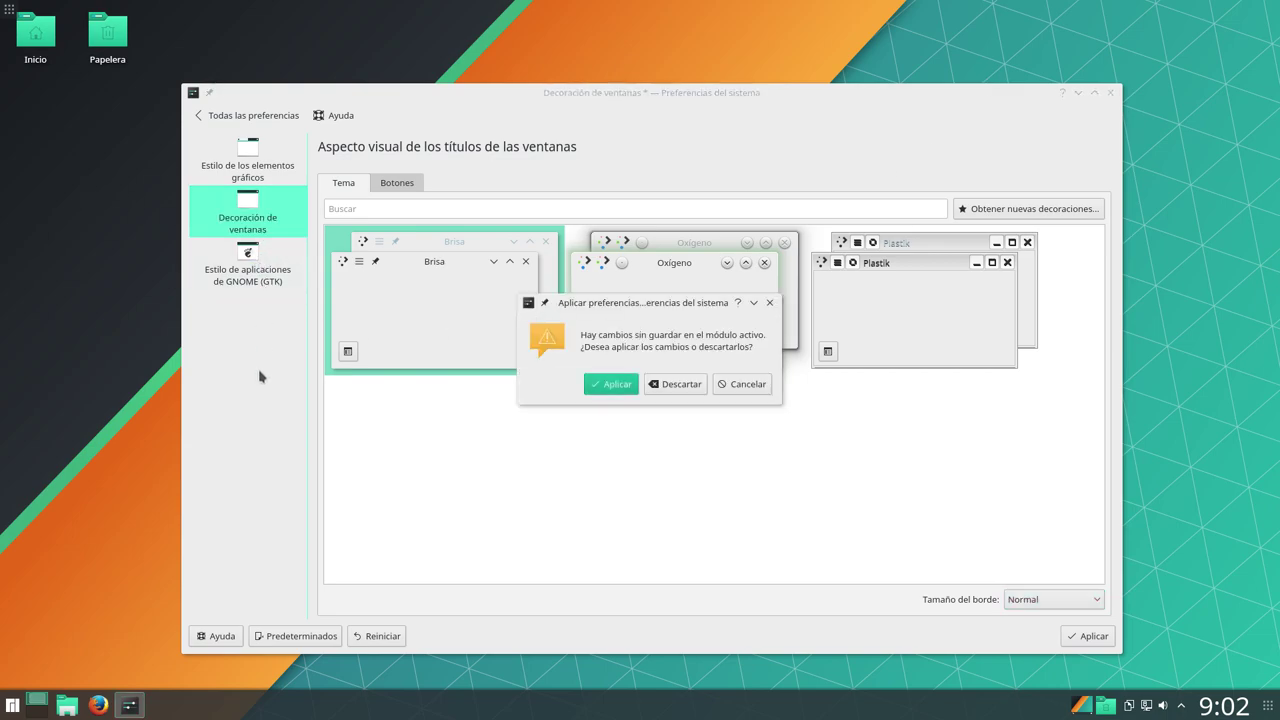
{"action": "left_click", "coordinate": [692, 389]}
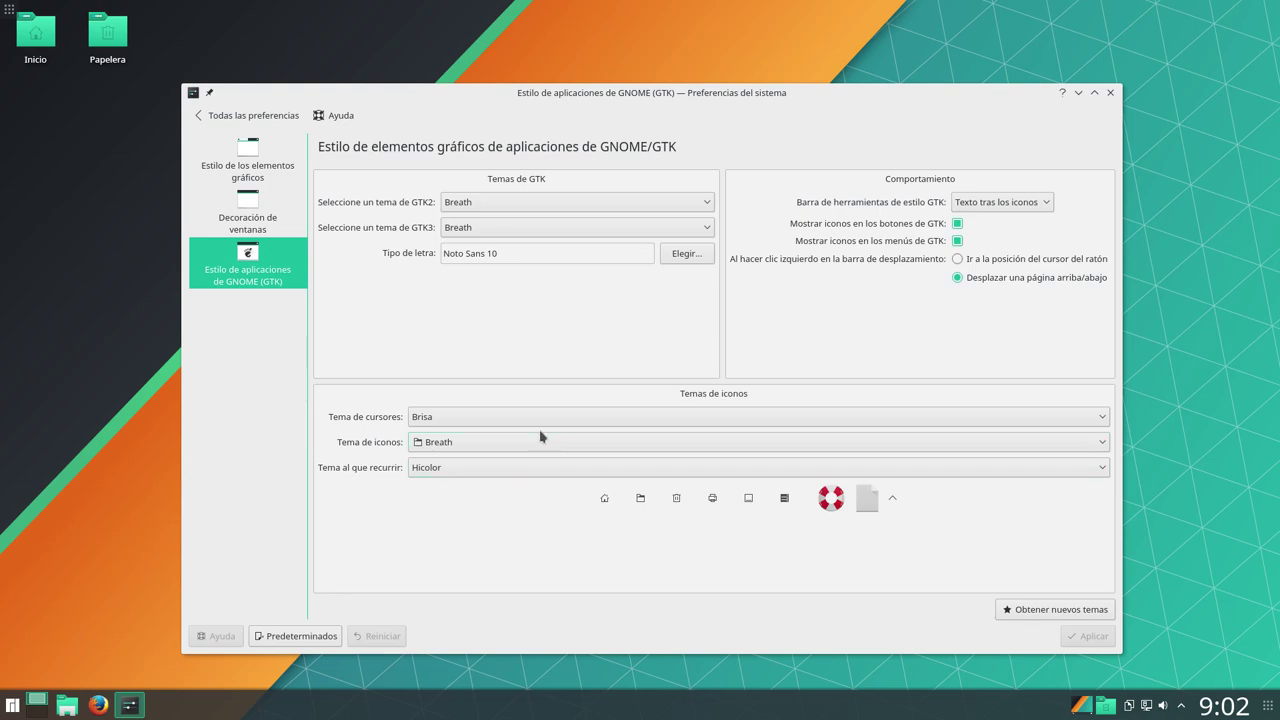
{"action": "left_click", "coordinate": [253, 115]}
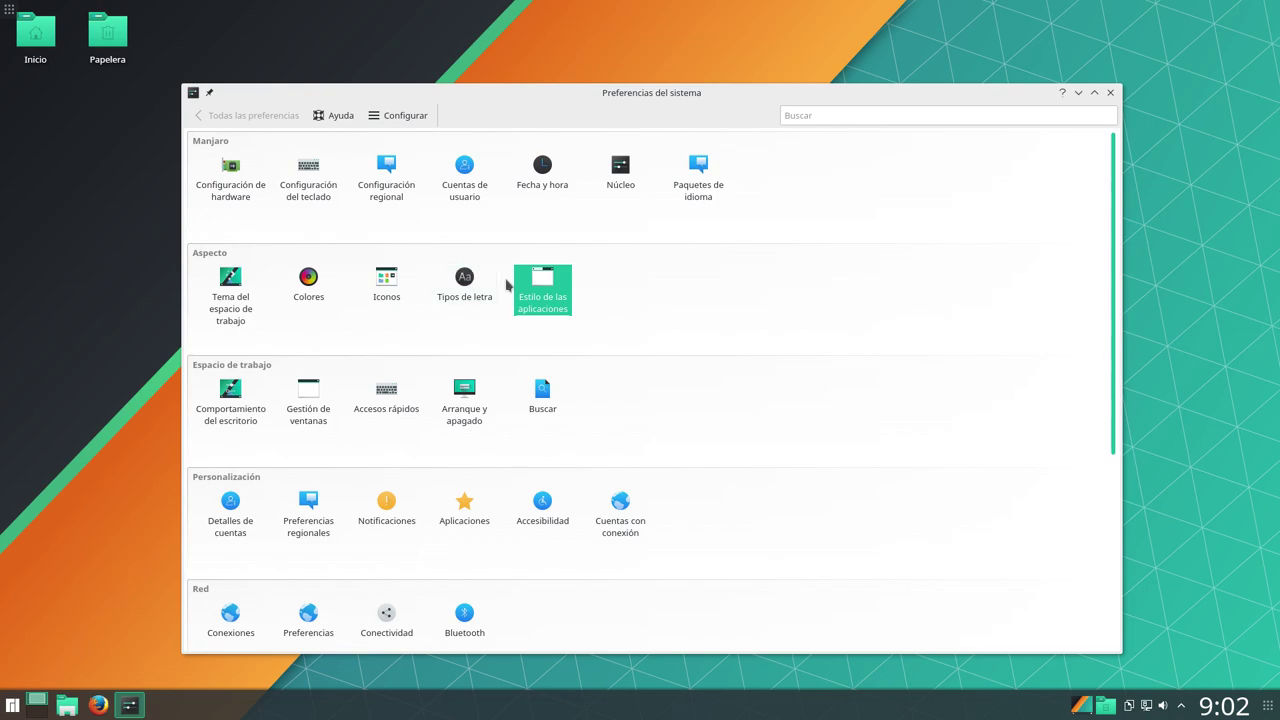
Step: Browse the remaining preference categories and review the Multimedia audio device and Motor settings, returning to the start of all preferences
{"action": "scroll", "coordinate": [558, 474], "scroll_direction": "down", "scroll_amount": 1}
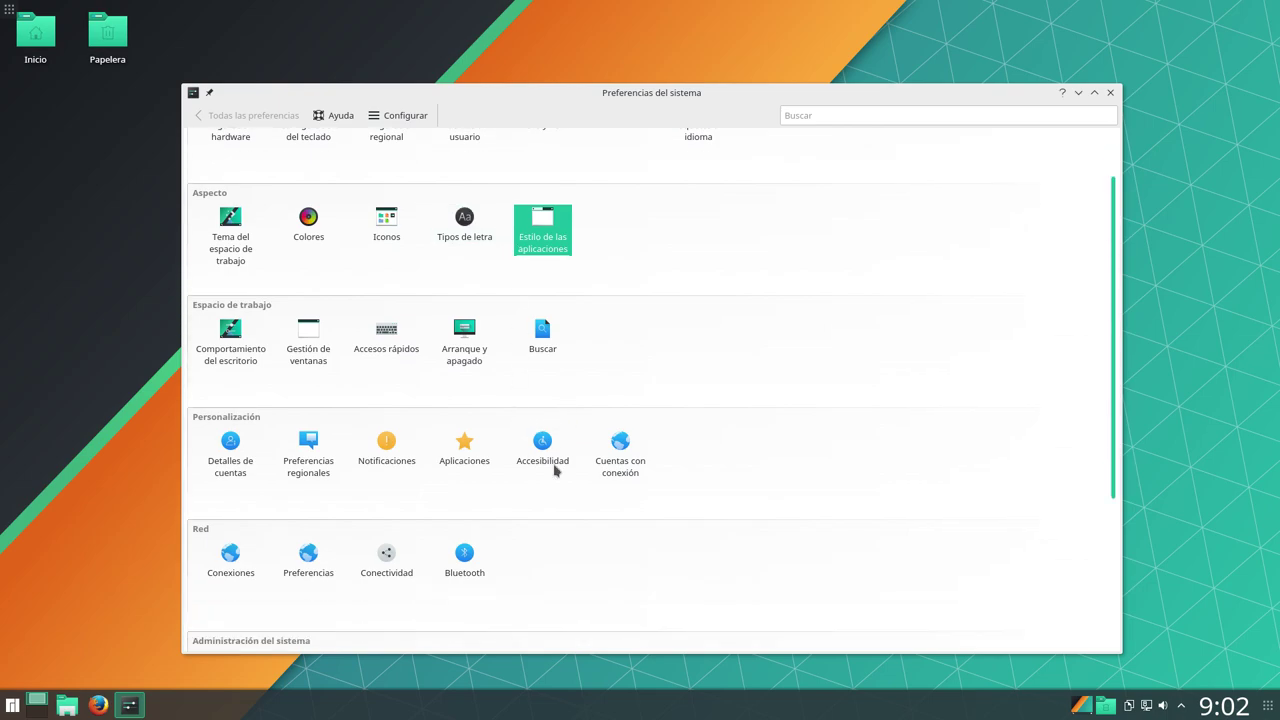
{"action": "scroll", "coordinate": [578, 450], "scroll_direction": "down", "scroll_amount": 3}
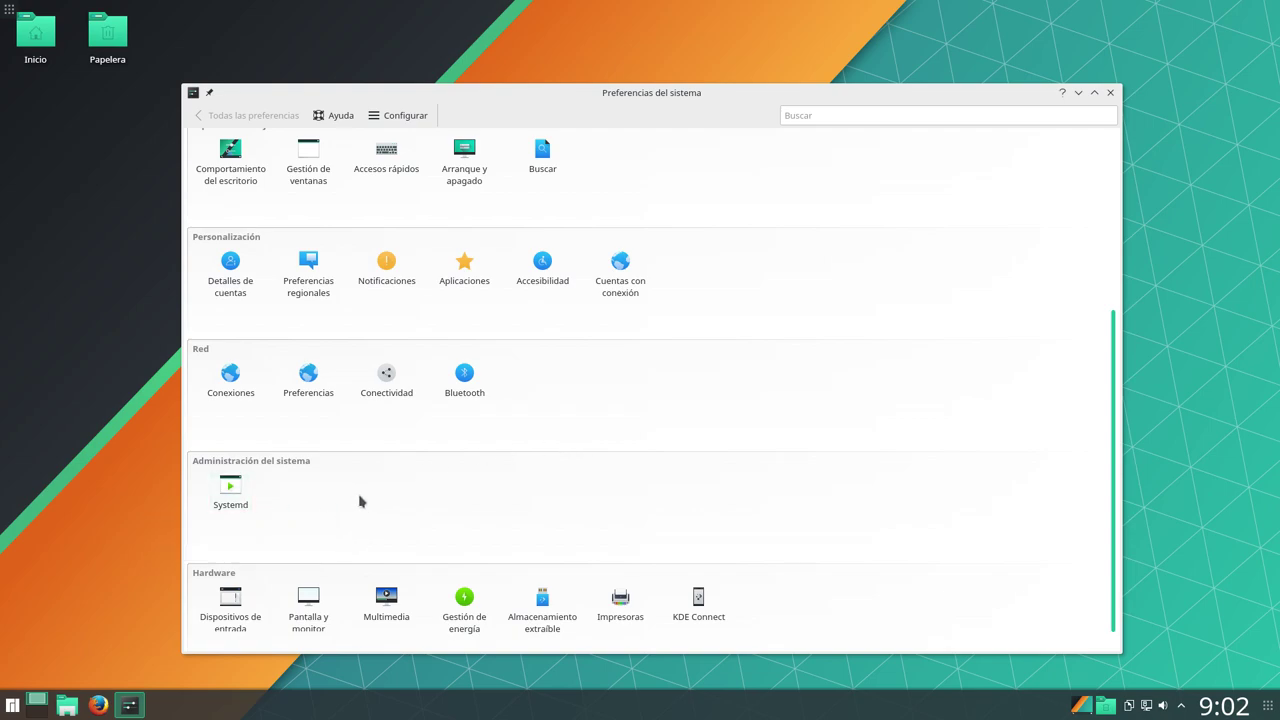
{"action": "scroll", "coordinate": [360, 501], "scroll_direction": "down", "scroll_amount": 1}
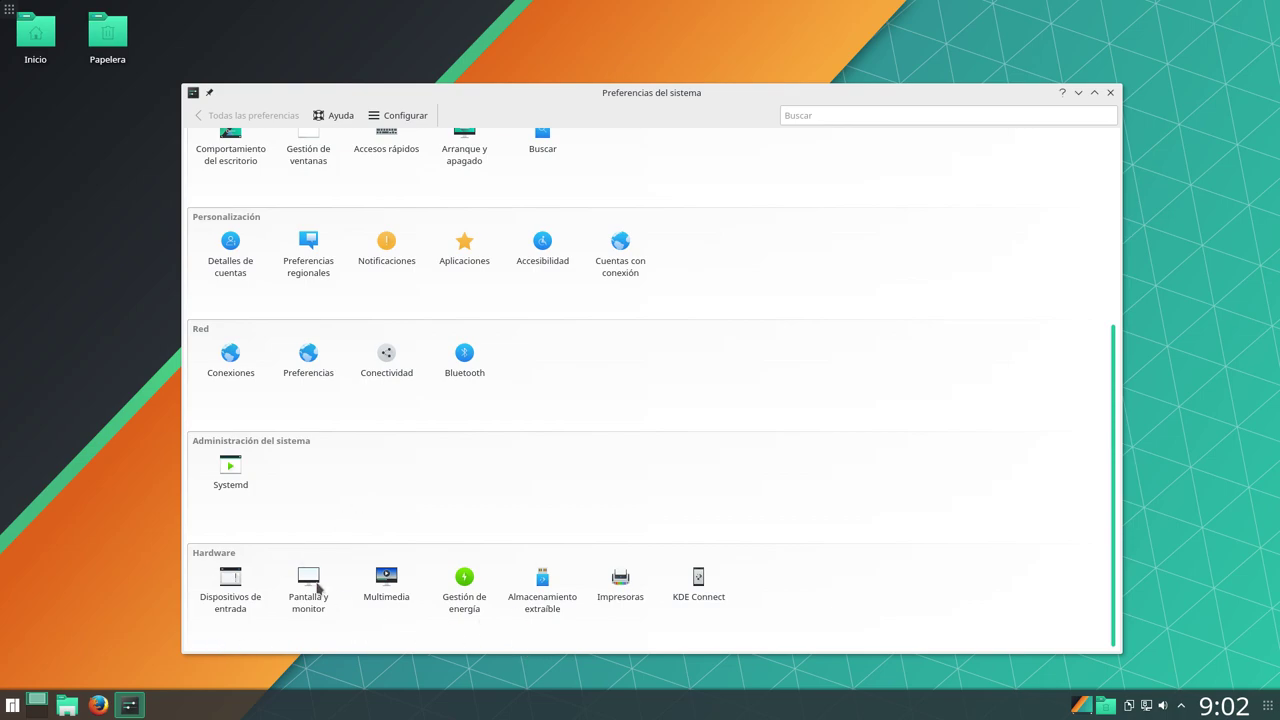
{"action": "left_click", "coordinate": [377, 580]}
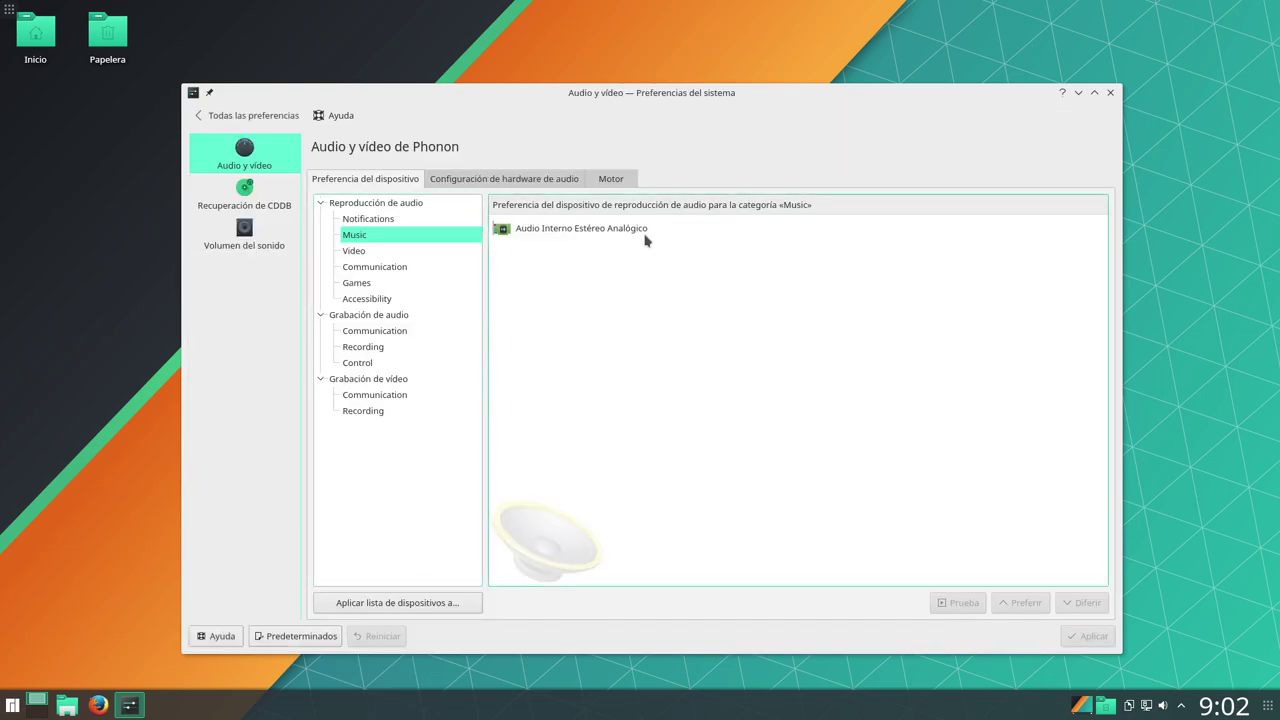
{"action": "left_click", "coordinate": [619, 181]}
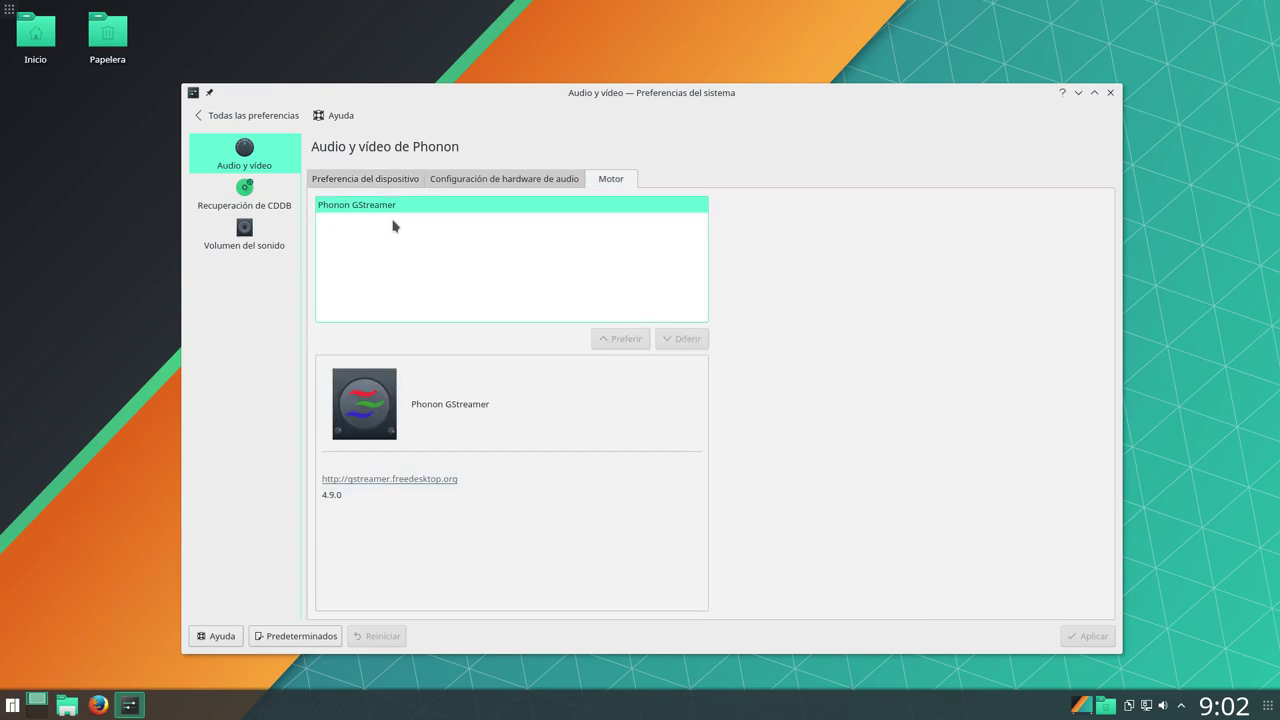
{"action": "left_click", "coordinate": [235, 116]}
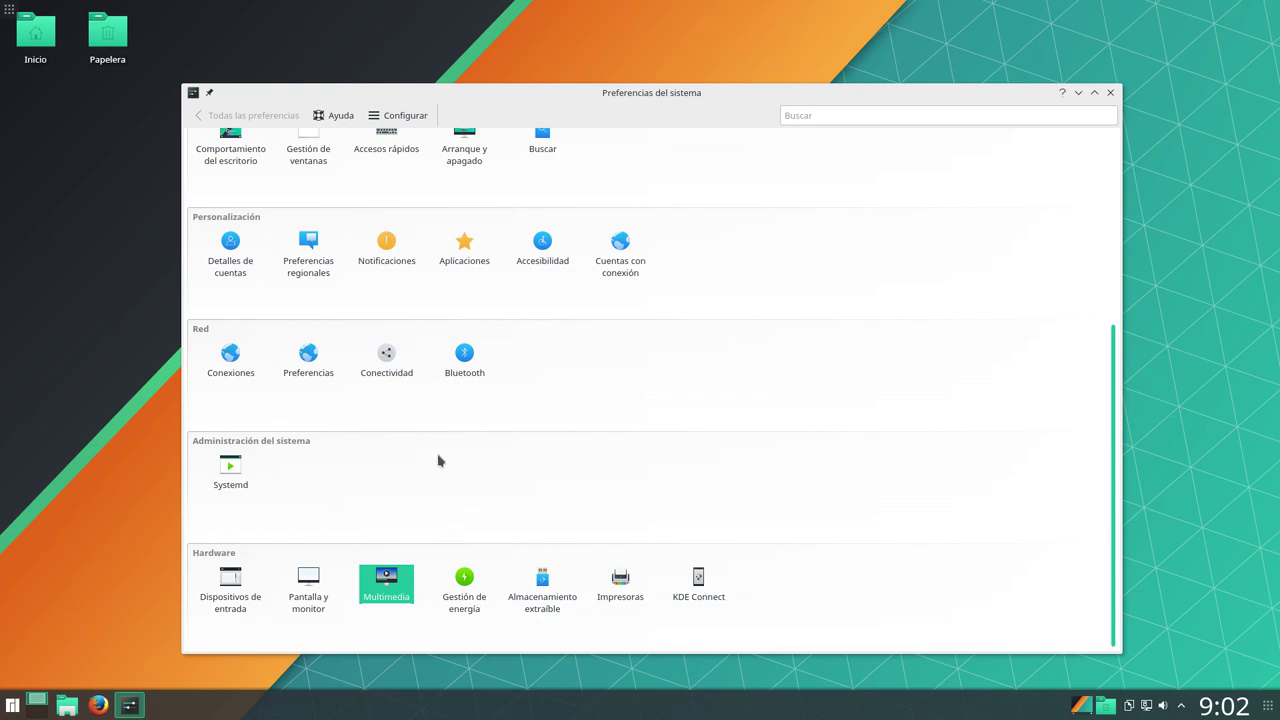
{"action": "scroll", "coordinate": [438, 460], "scroll_direction": "up", "scroll_amount": 5}
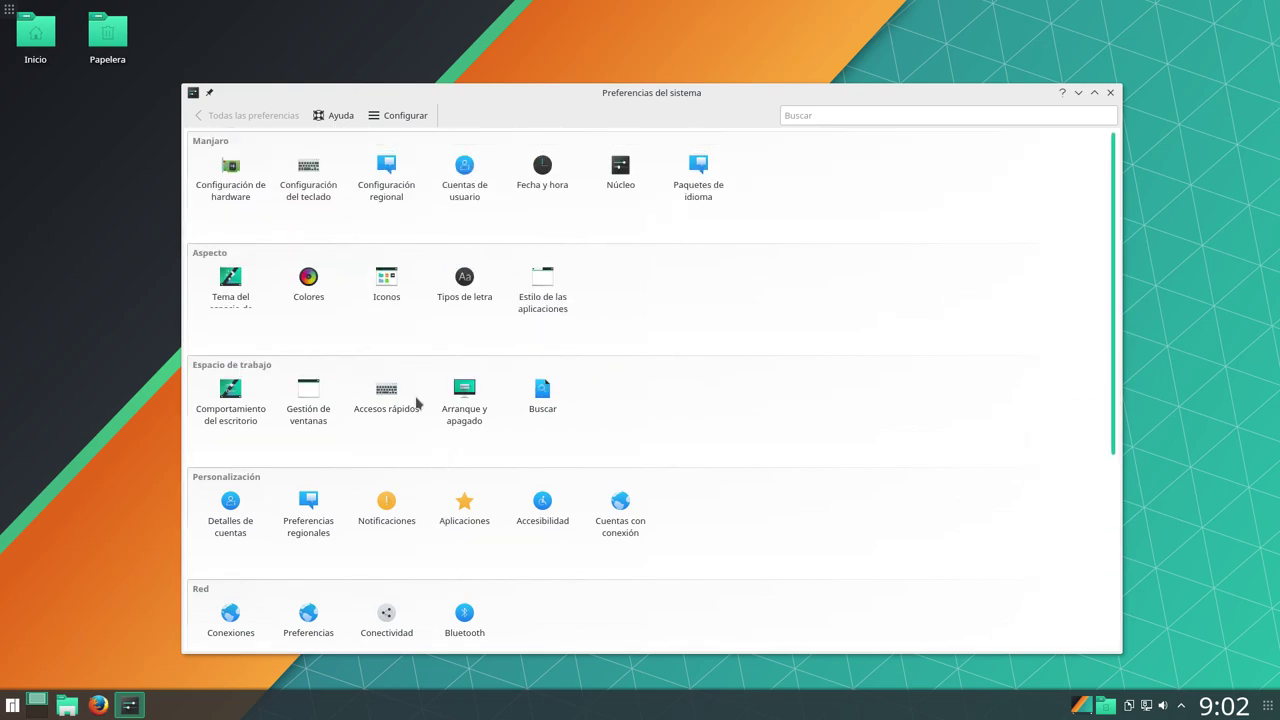
Step: Review the full list of installable and installed Manjaro kernels in Núcleo, and return to all preferences
{"action": "left_click_drag", "start_coordinate": [749, 102], "coordinate": [728, 82]}
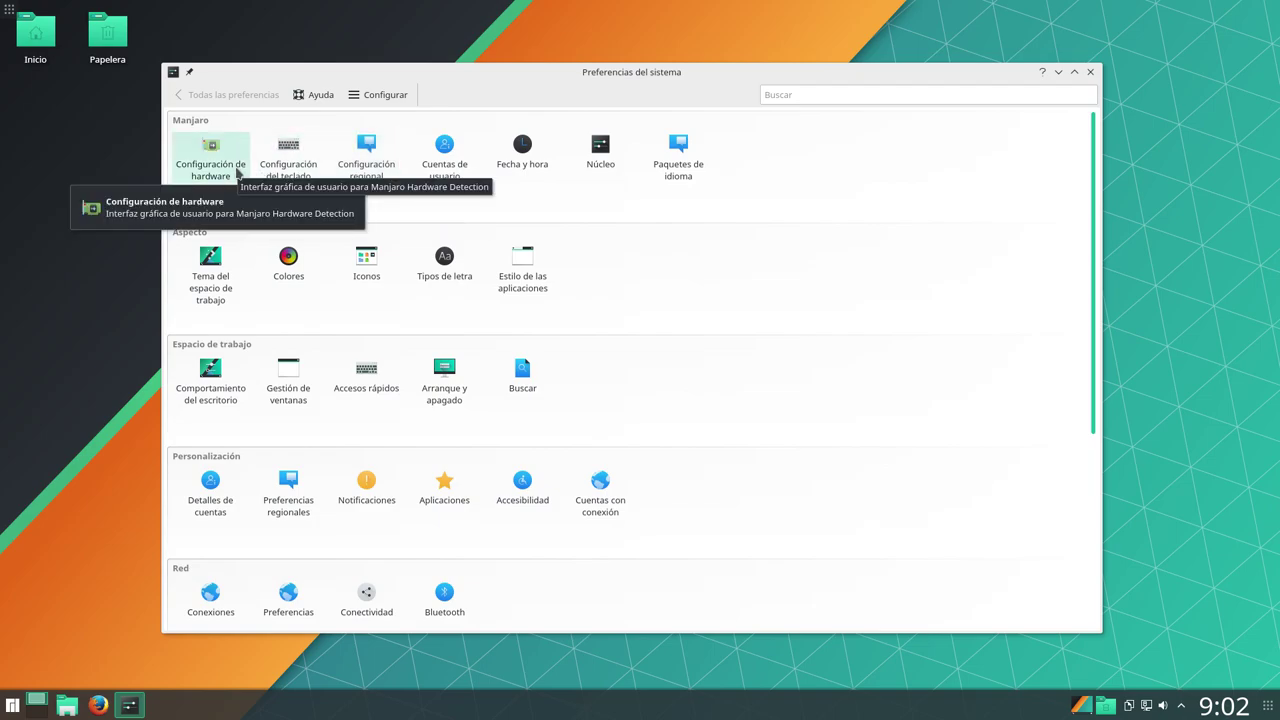
{"action": "left_click", "coordinate": [593, 157]}
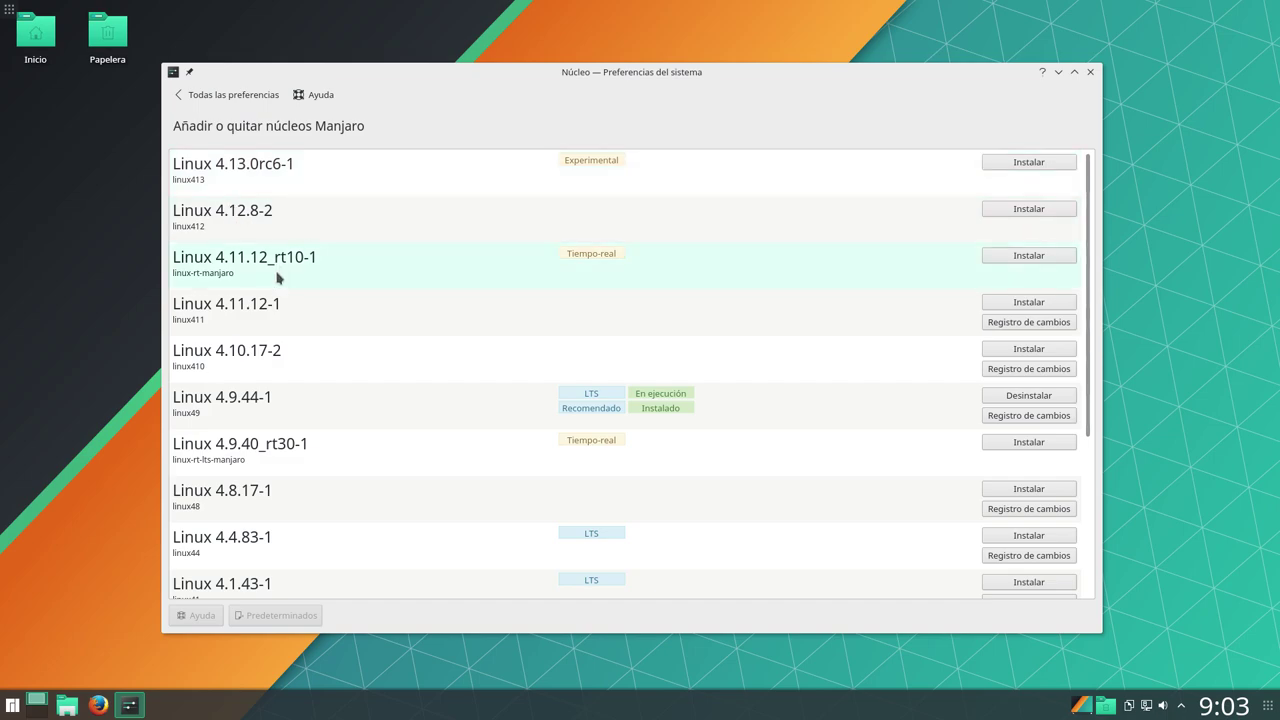
{"action": "scroll", "coordinate": [278, 281], "scroll_direction": "down", "scroll_amount": 5}
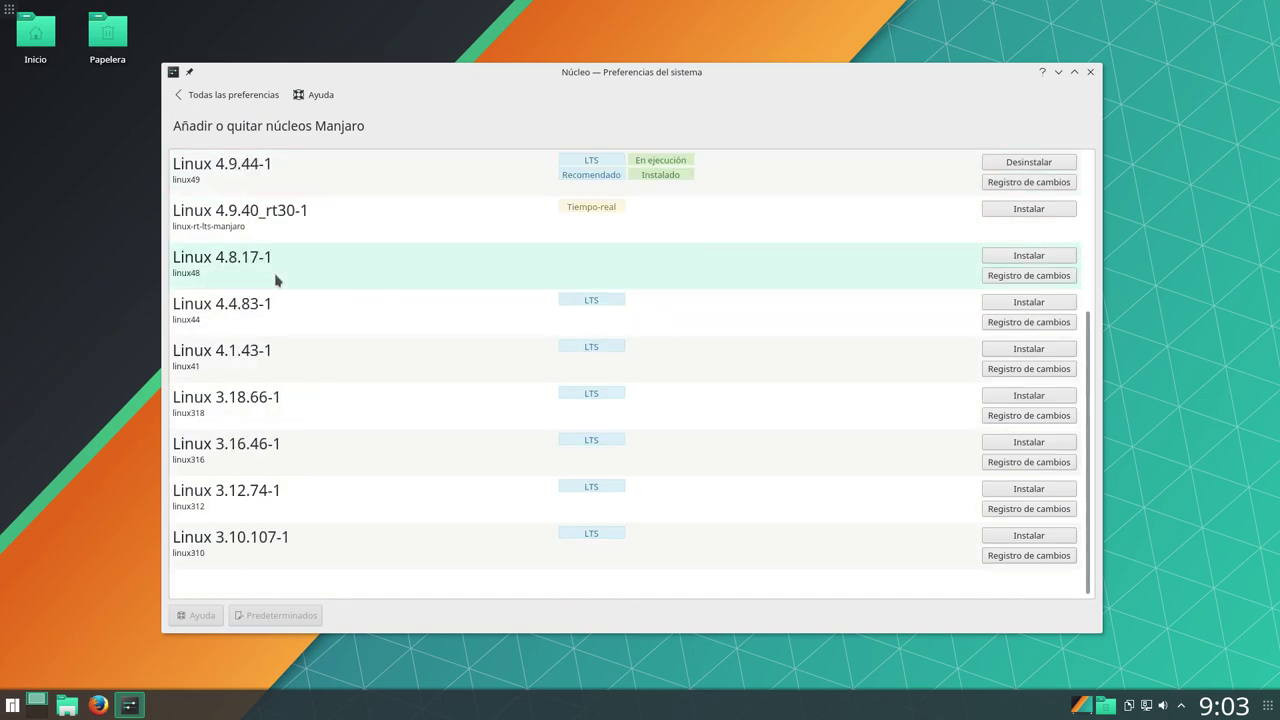
{"action": "scroll", "coordinate": [278, 281], "scroll_direction": "up", "scroll_amount": 5}
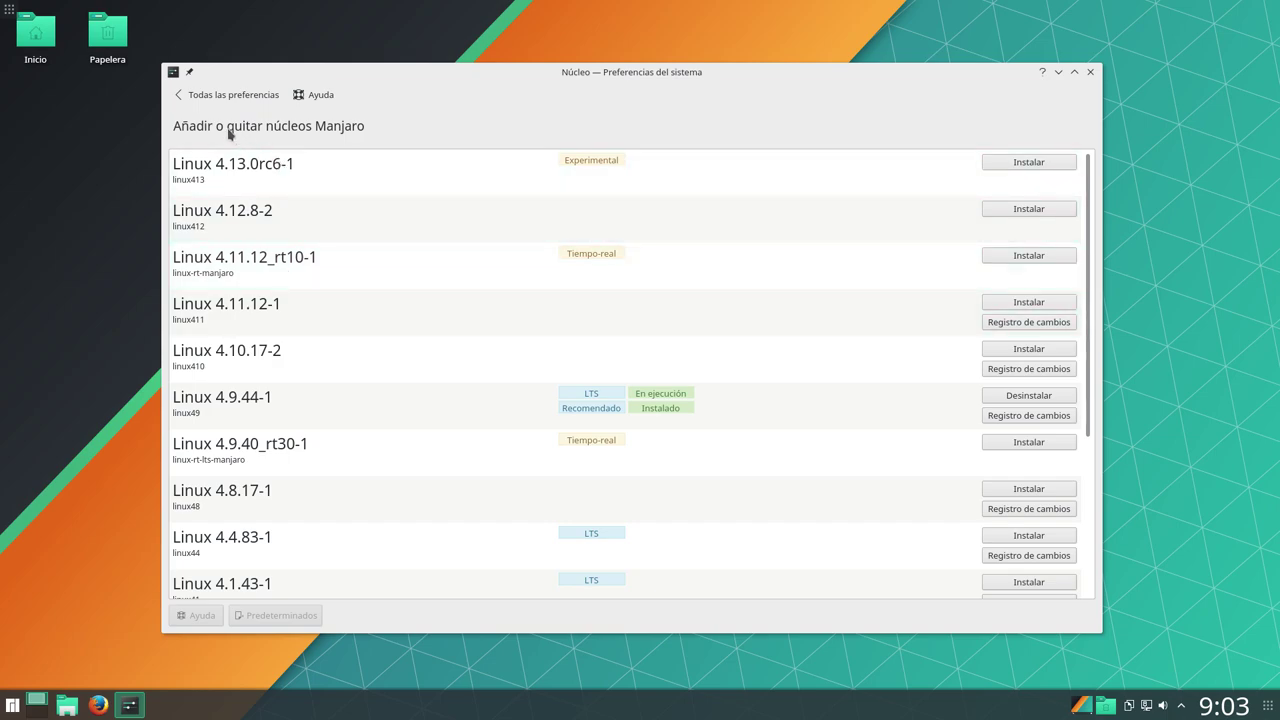
{"action": "left_click", "coordinate": [220, 98]}
{"action": "left_click", "coordinate": [593, 175]}
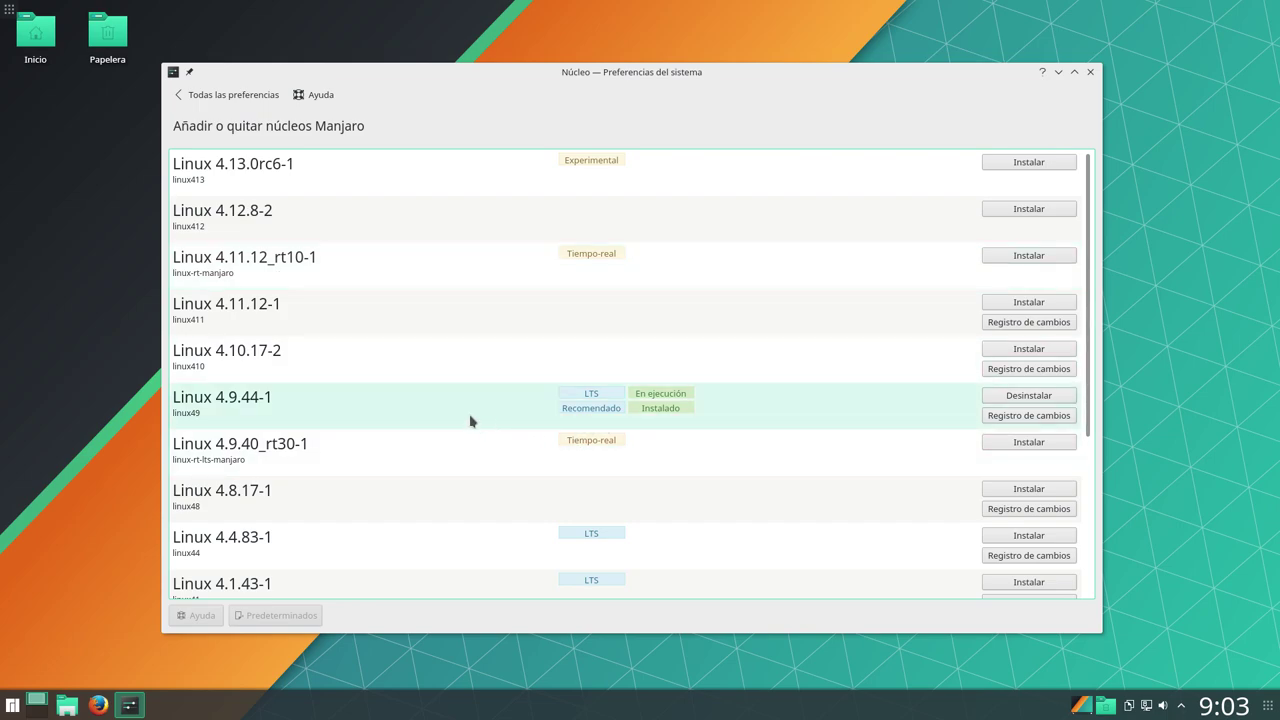
{"action": "left_click", "coordinate": [244, 97]}
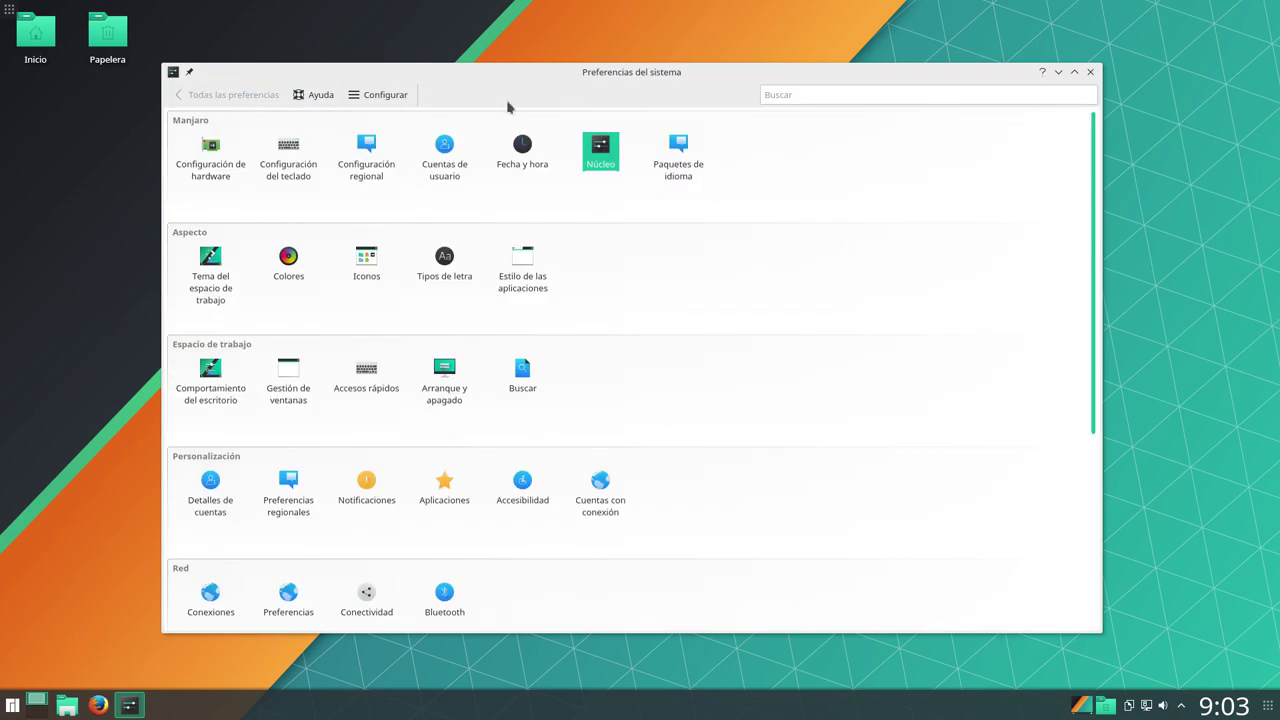
Step: Reposition the preferences window, review the available packages in Paquetes de idioma, and close the system preferences
{"action": "left_click_drag", "start_coordinate": [594, 86], "coordinate": [603, 85]}
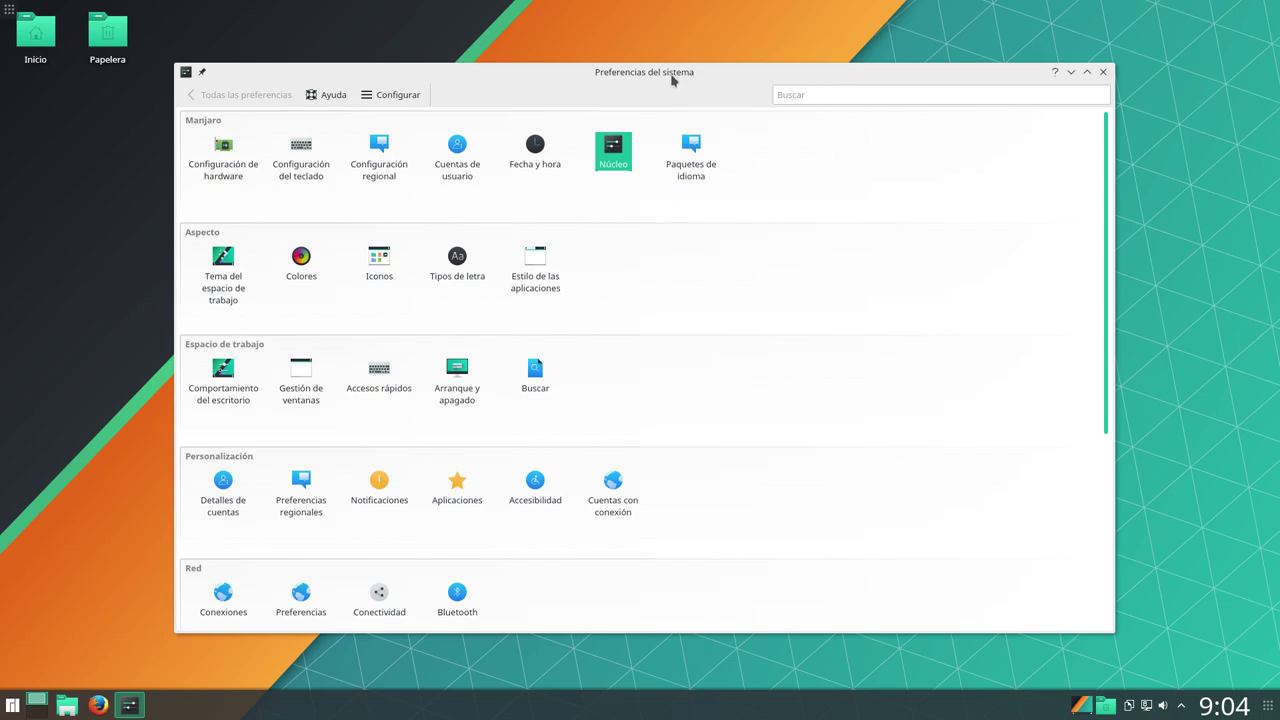
{"action": "left_click_drag", "start_coordinate": [672, 77], "coordinate": [628, 67]}
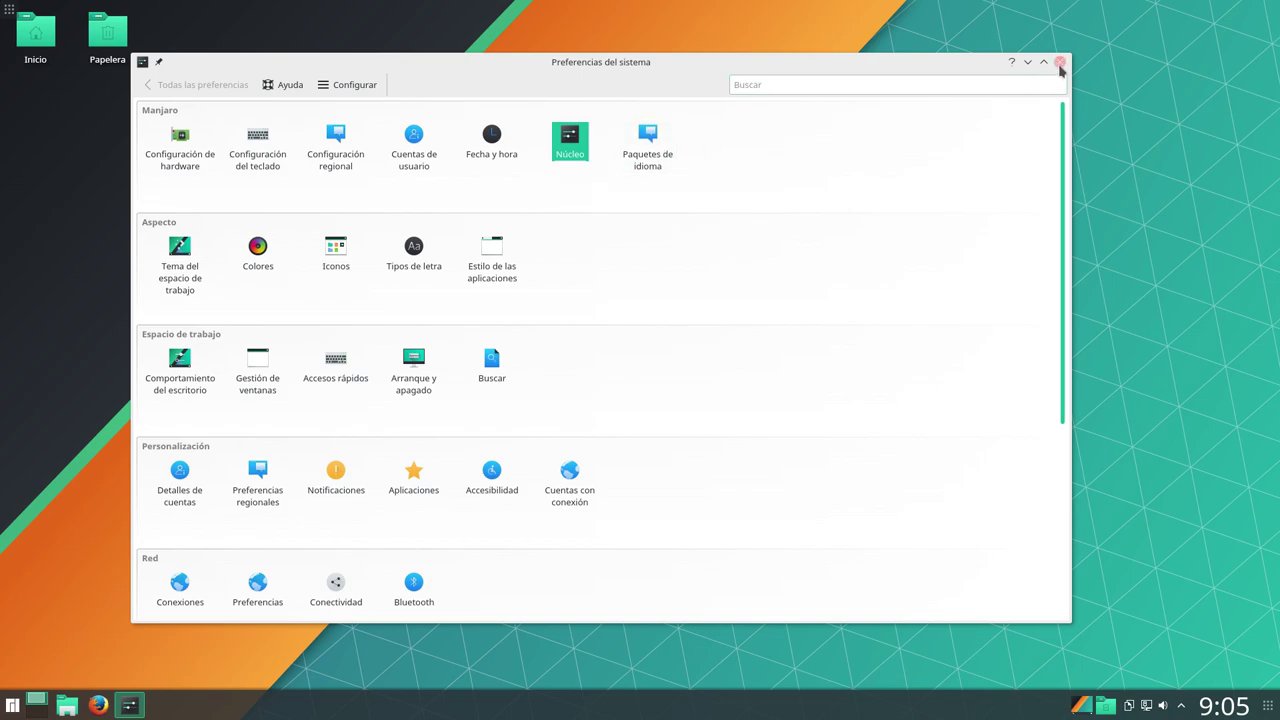
{"action": "left_click", "coordinate": [663, 148]}
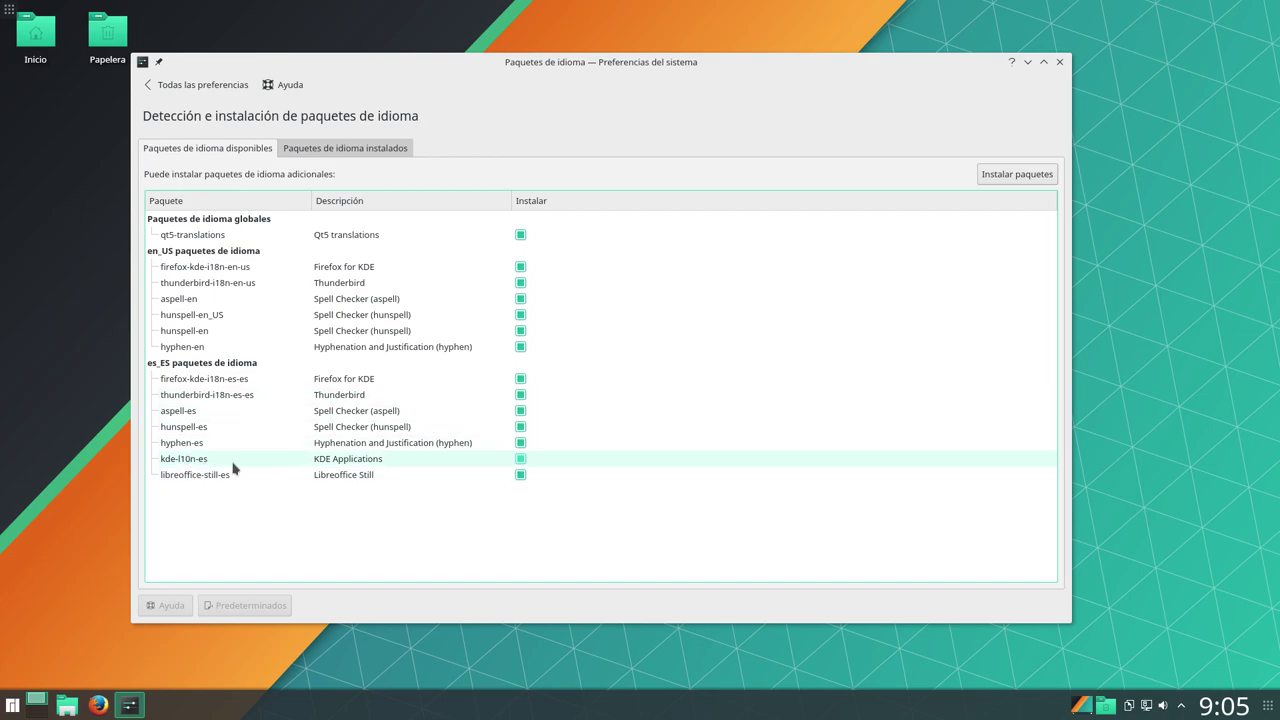
{"action": "left_click", "coordinate": [170, 84]}
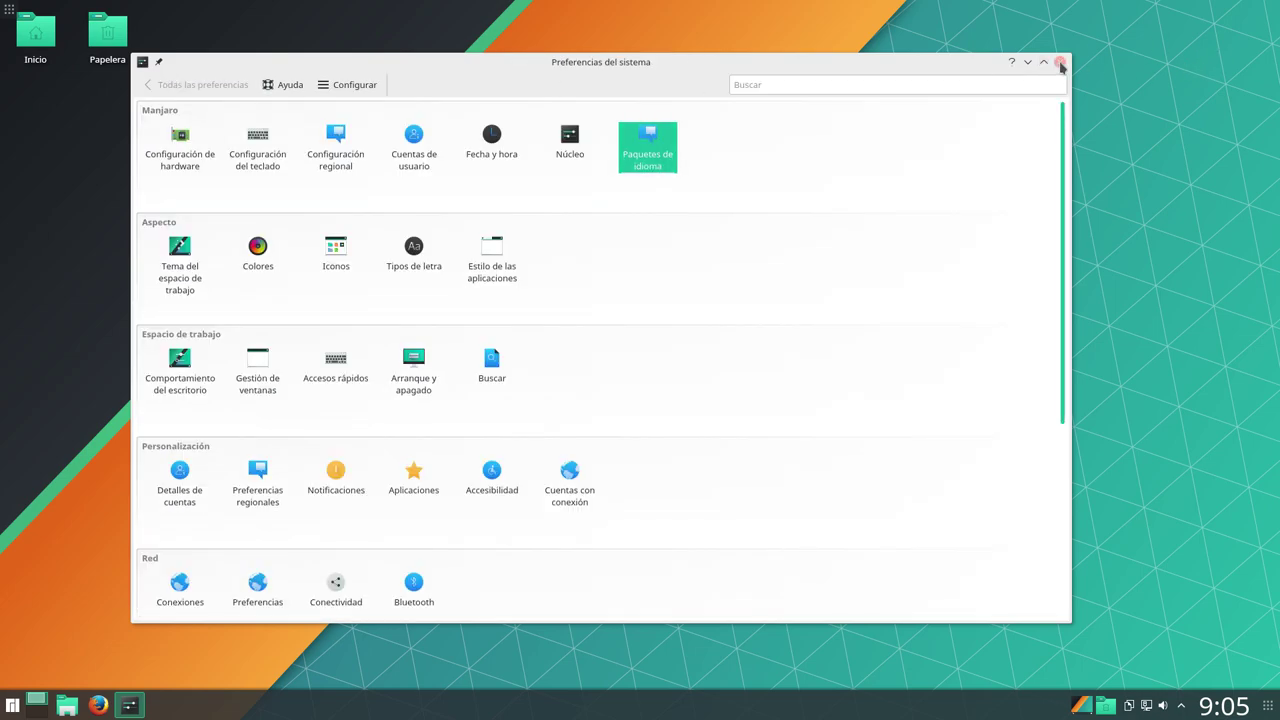
{"action": "key", "text": "ctrl+q"}
Step: Open the Konsole terminal, enlarge its window and centre it on the desktop
{"action": "left_click", "coordinate": [12, 705]}
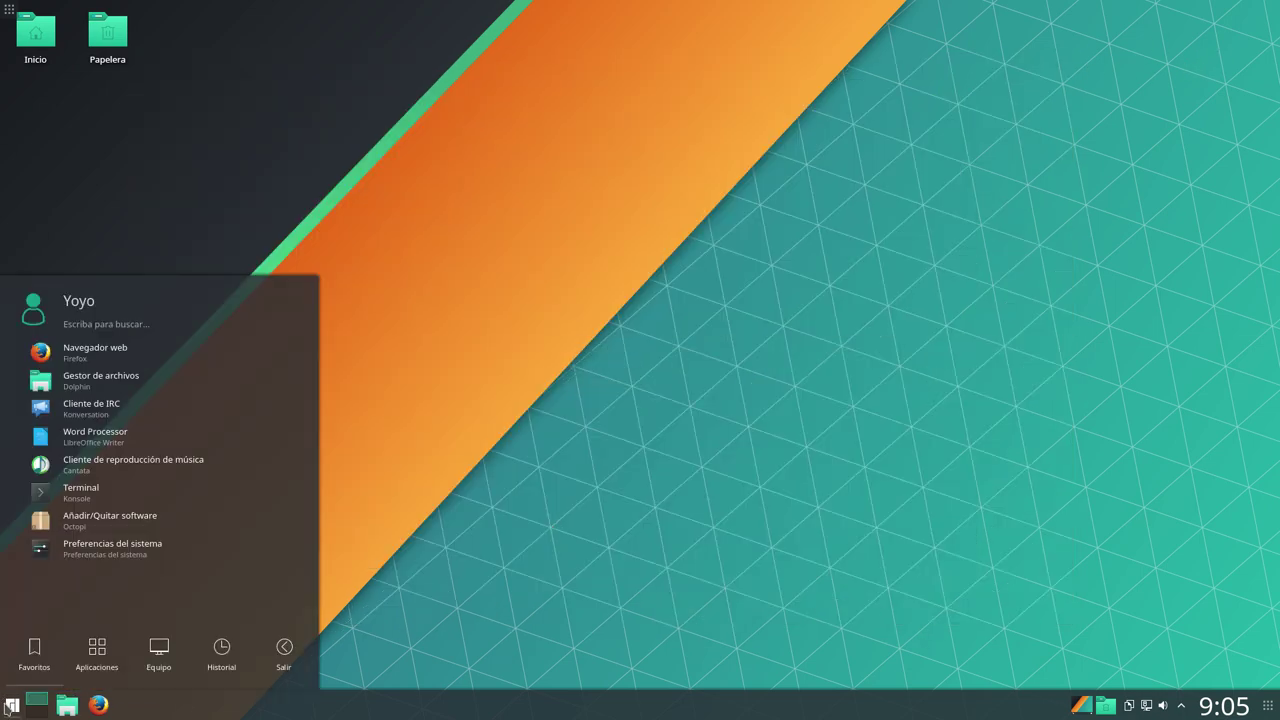
{"action": "left_click", "coordinate": [45, 491]}
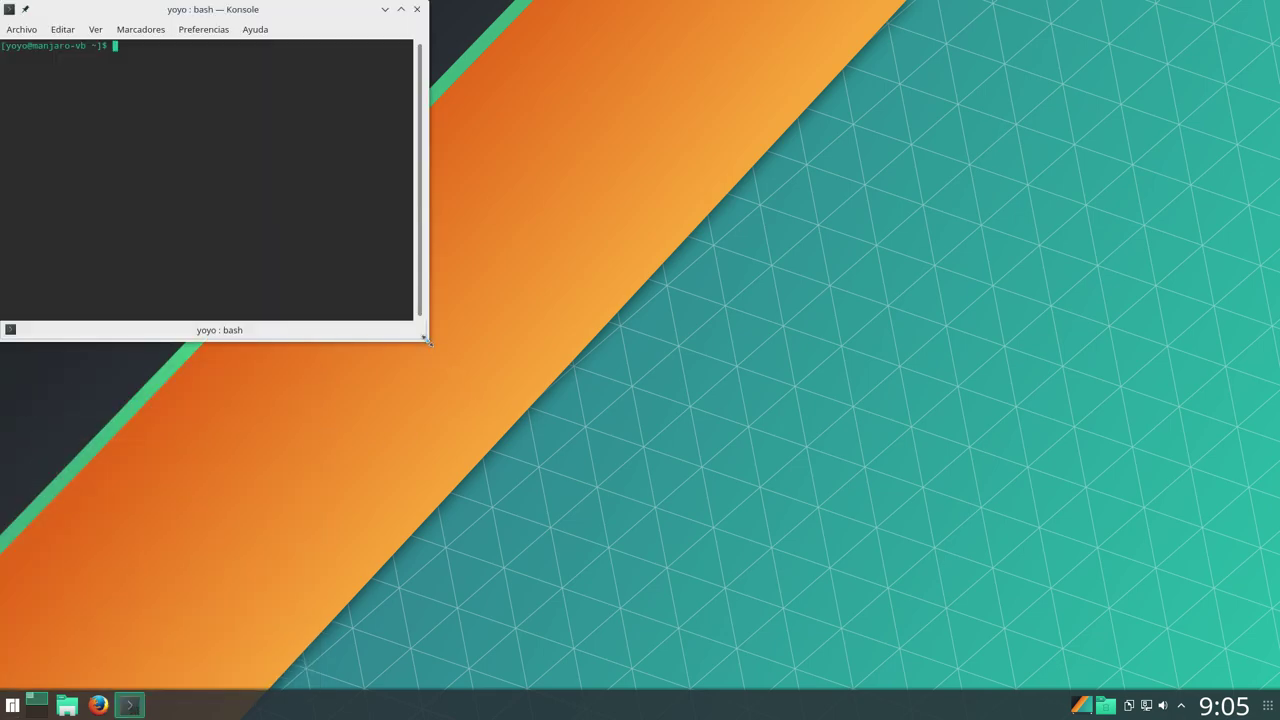
{"action": "left_click_drag", "start_coordinate": [428, 346], "coordinate": [972, 550]}
{"action": "left_click_drag", "start_coordinate": [460, 9], "coordinate": [574, 77]}
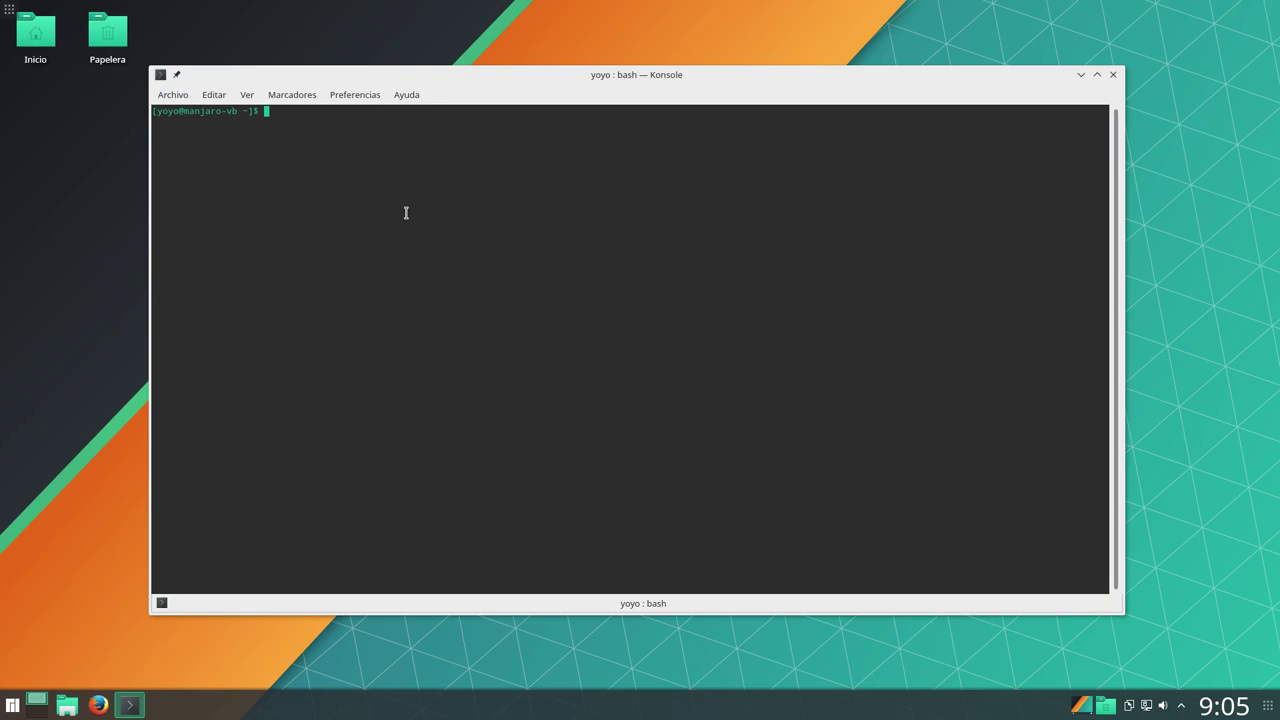
Step: Run a full system update with sudo pacman -Syyu, authorising it with the account password
{"action": "type", "text": "sudo pacman -Syyu"}
{"action": "key", "text": "Return"}
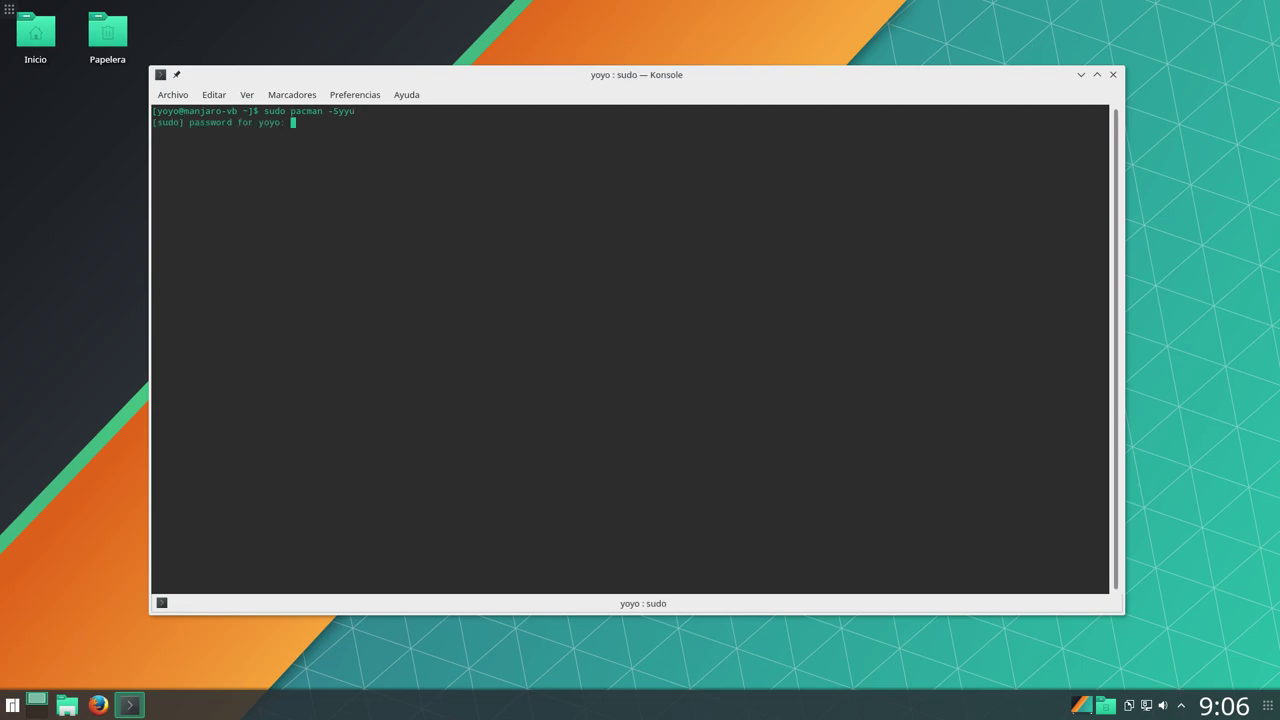
{"action": "key", "text": "Return"}
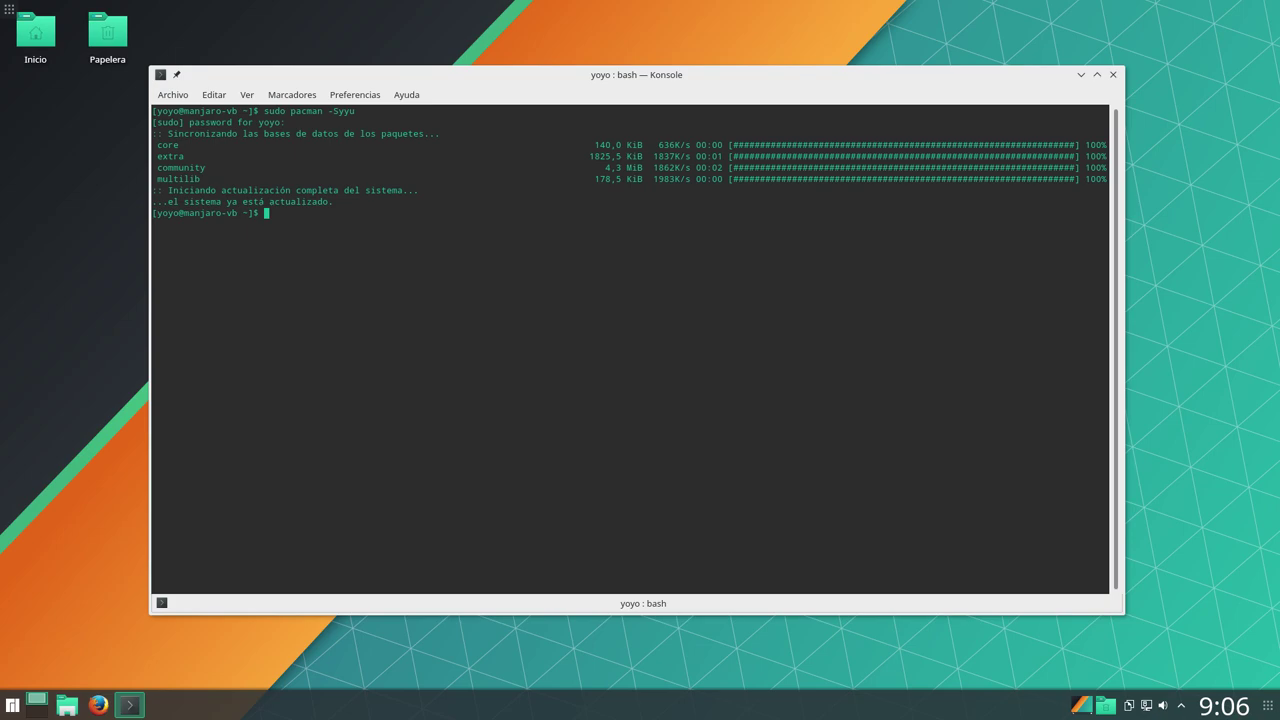
Step: Switch to the Dolphin file manager, centre its window, and browse from the root folder to /etc/pacman.d
{"action": "left_click", "coordinate": [78, 703]}
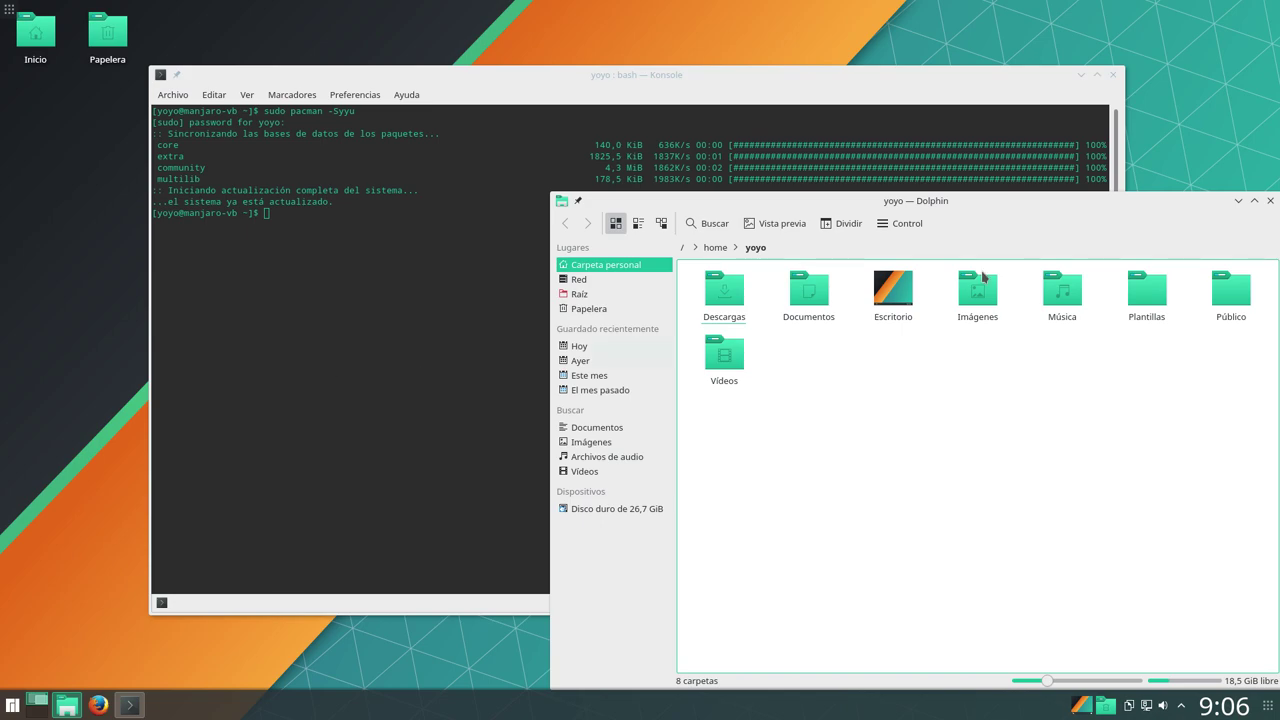
{"action": "left_click_drag", "start_coordinate": [1040, 210], "coordinate": [752, 148]}
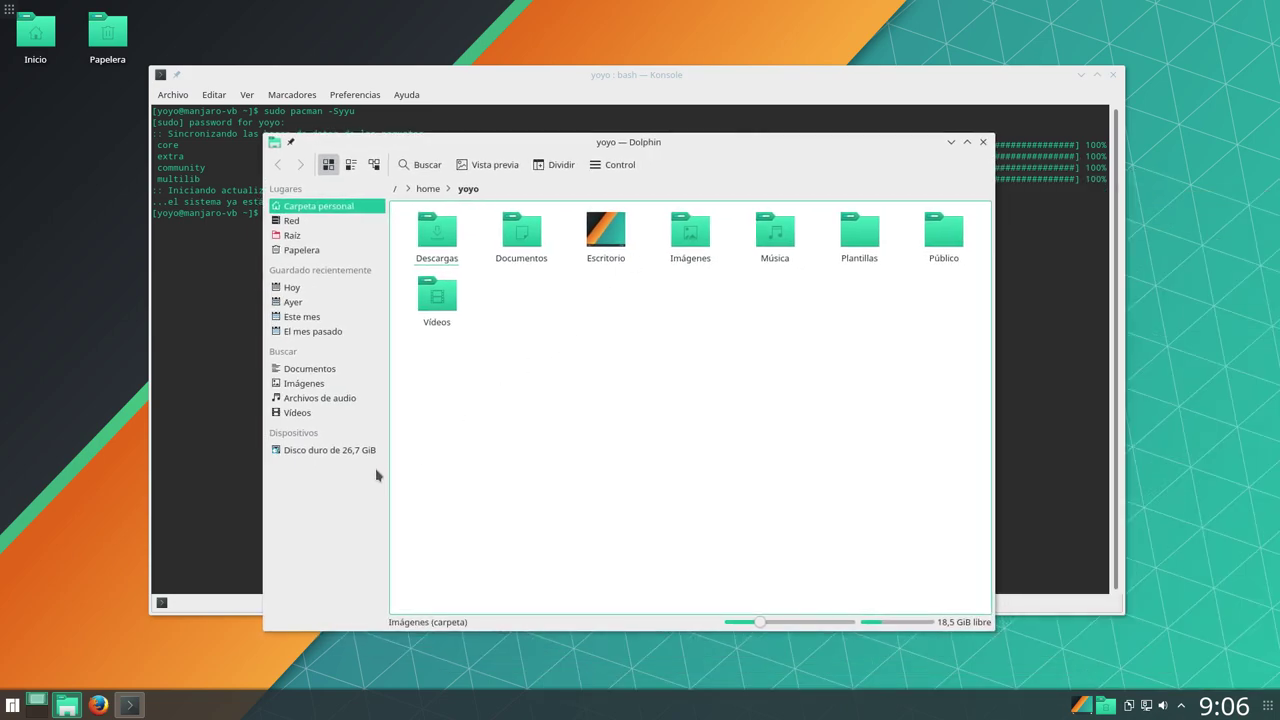
{"action": "left_click", "coordinate": [285, 235]}
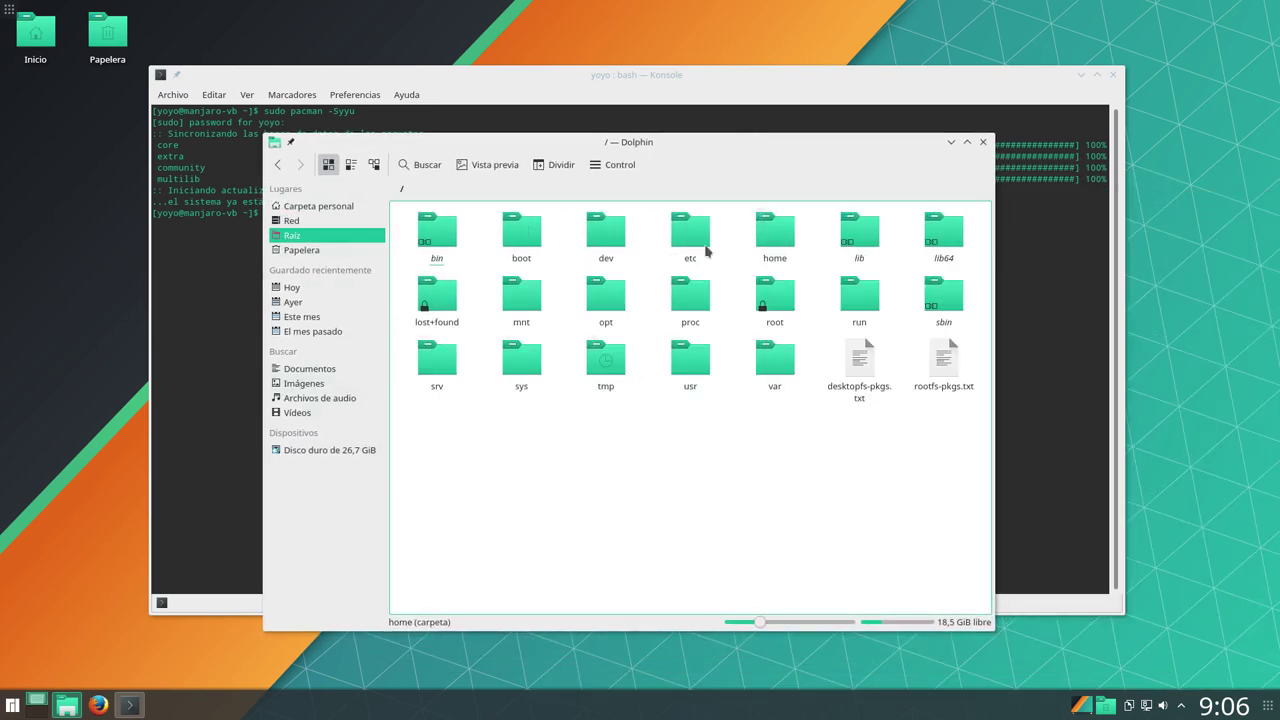
{"action": "left_click", "coordinate": [697, 245]}
{"action": "scroll", "coordinate": [656, 425], "scroll_direction": "down", "scroll_amount": 4}
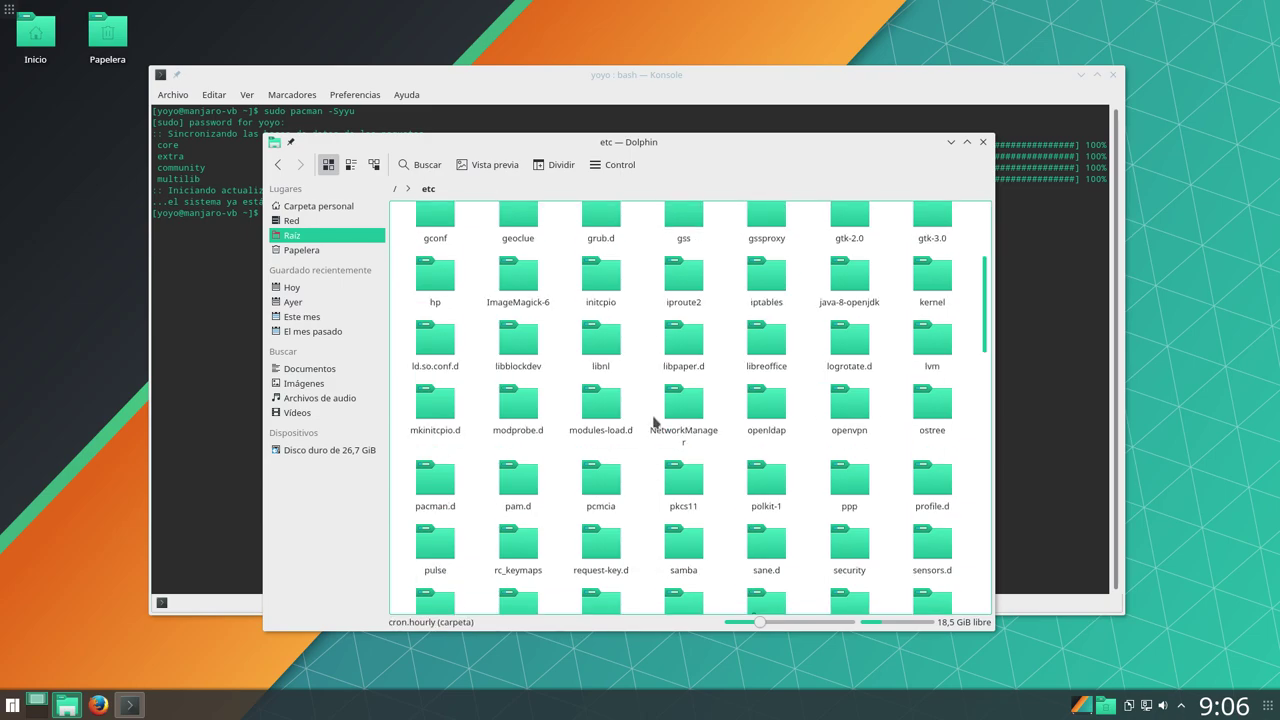
{"action": "scroll", "coordinate": [656, 420], "scroll_direction": "down", "scroll_amount": 3}
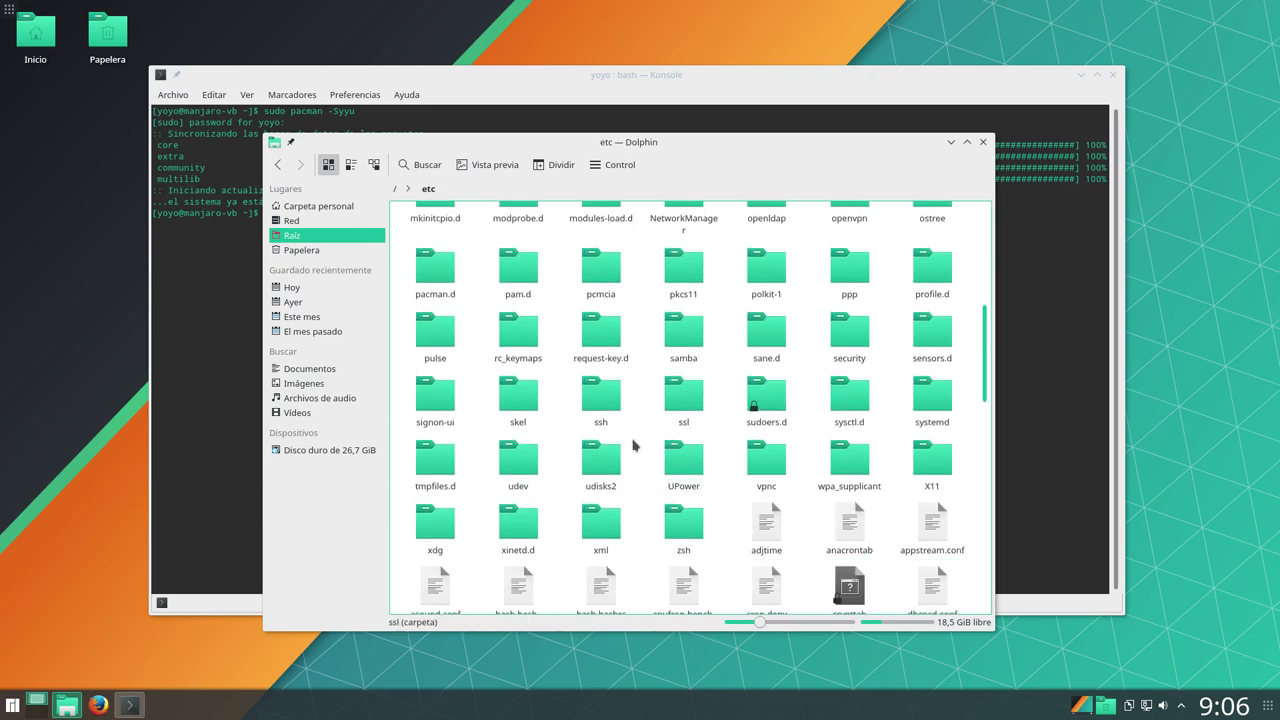
{"action": "left_click", "coordinate": [438, 278]}
Step: Open the mirrorlist file in Kate, then move and enlarge the editor window over the desktop
{"action": "right_click", "coordinate": [506, 254]}
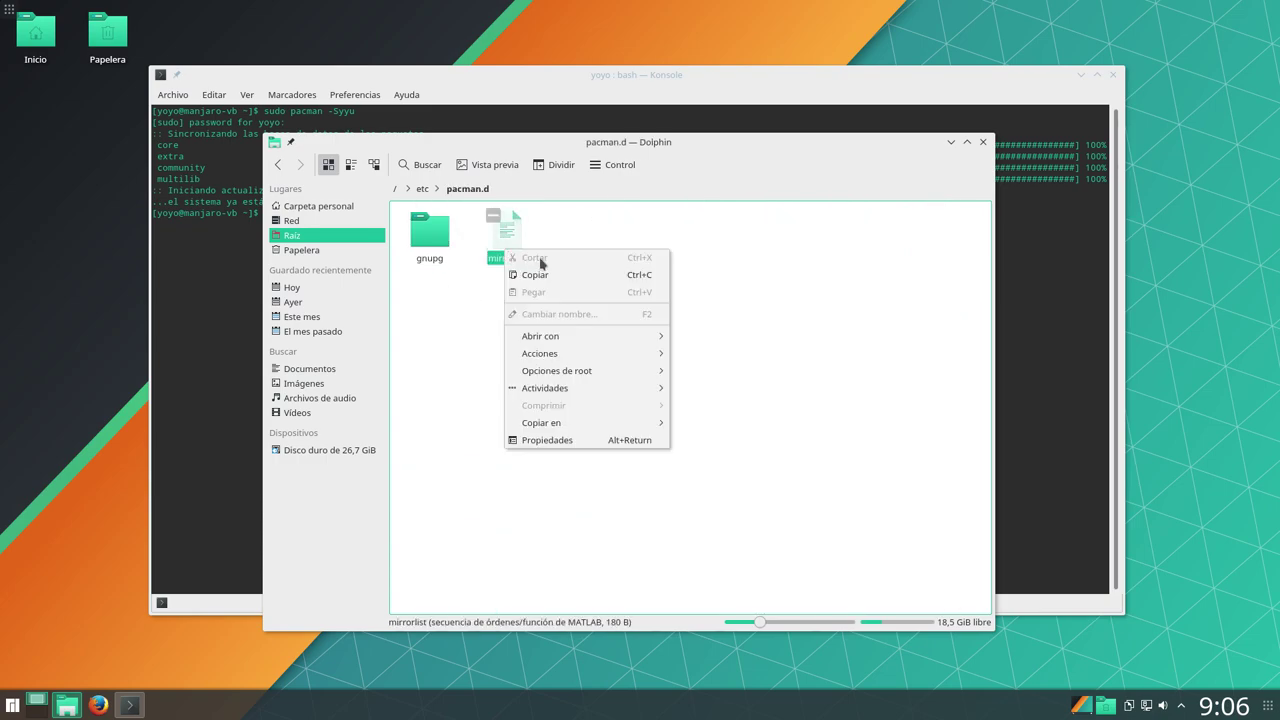
{"action": "mouse_move", "coordinate": [563, 337]}
{"action": "left_click", "coordinate": [694, 340]}
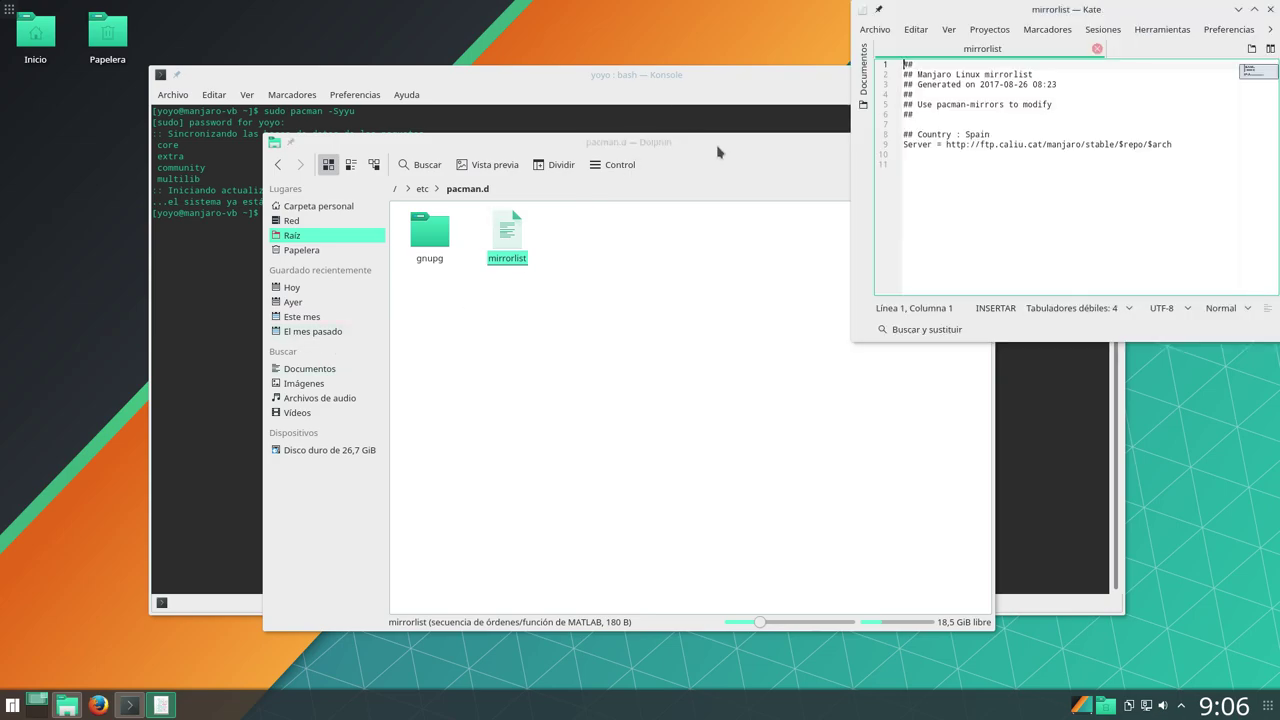
{"action": "left_click_drag", "start_coordinate": [1100, 12], "coordinate": [486, 76]}
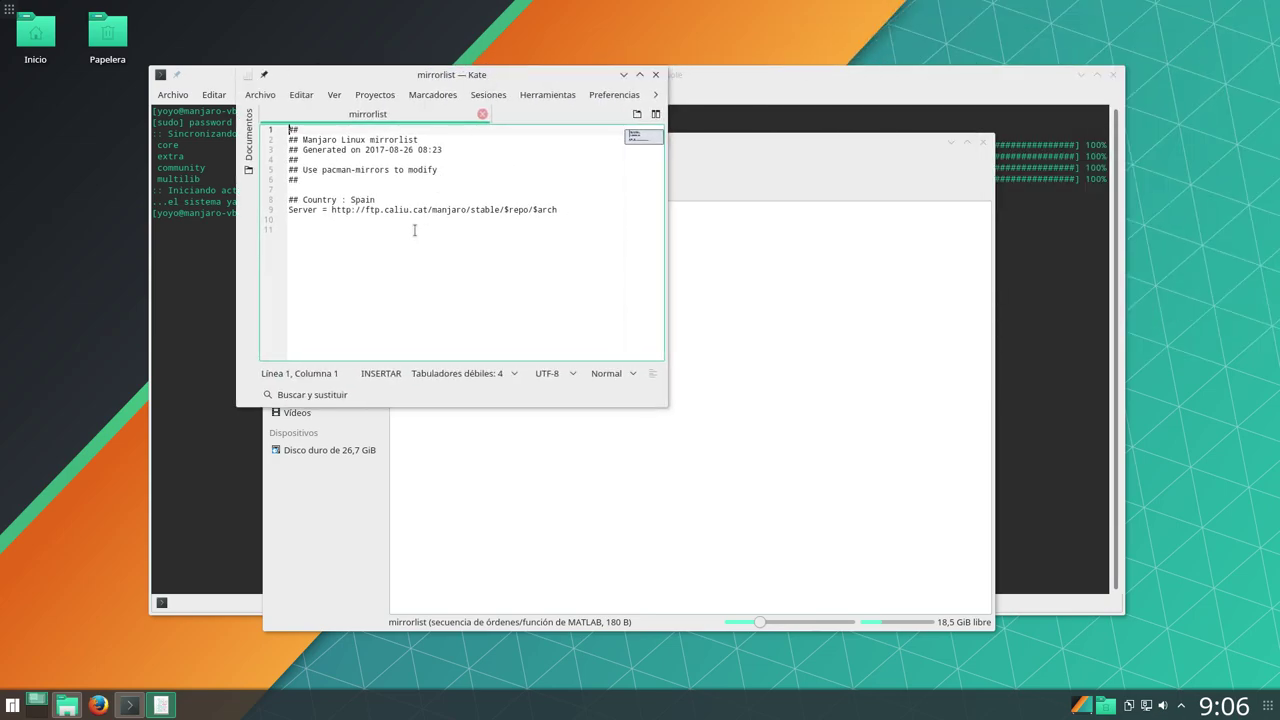
{"action": "left_click_drag", "start_coordinate": [664, 404], "coordinate": [1143, 489]}
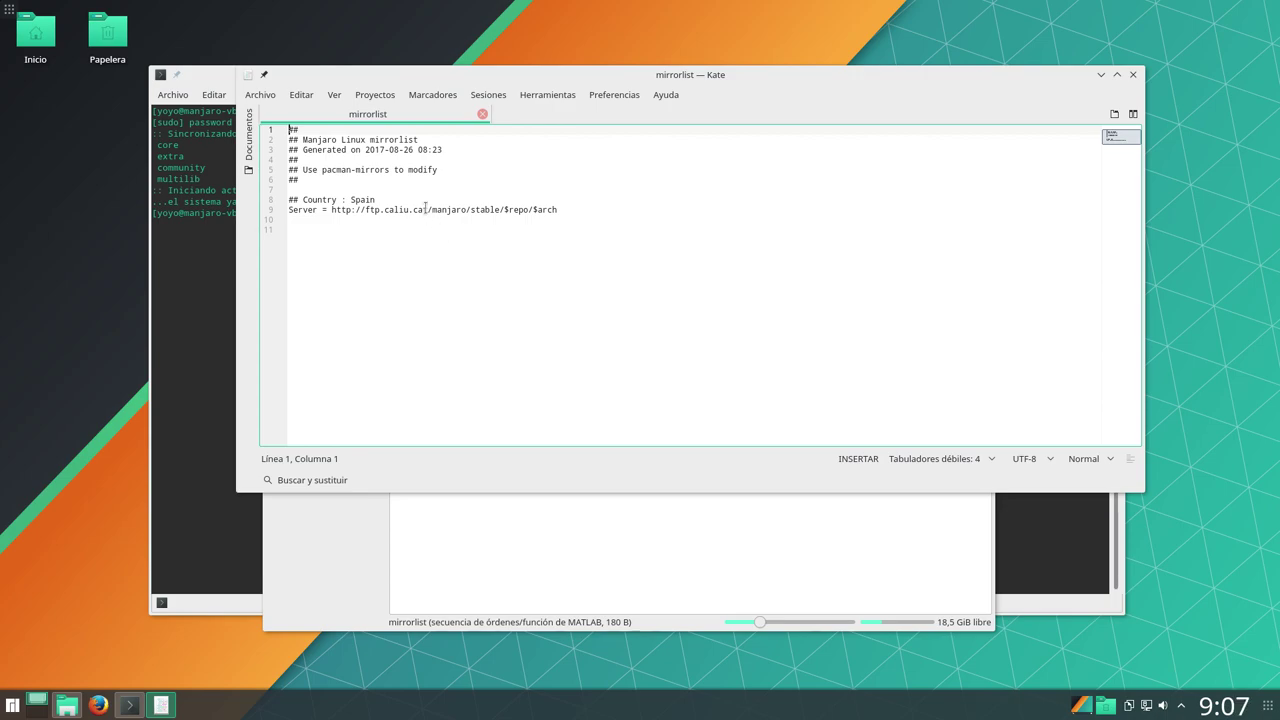
Step: Examine the server address and branch in the Spain mirror entry, and close the editor and the file manager
{"action": "left_click_drag", "start_coordinate": [428, 209], "coordinate": [331, 210]}
{"action": "left_click", "coordinate": [477, 237]}
{"action": "left_click_drag", "start_coordinate": [503, 209], "coordinate": [466, 209]}
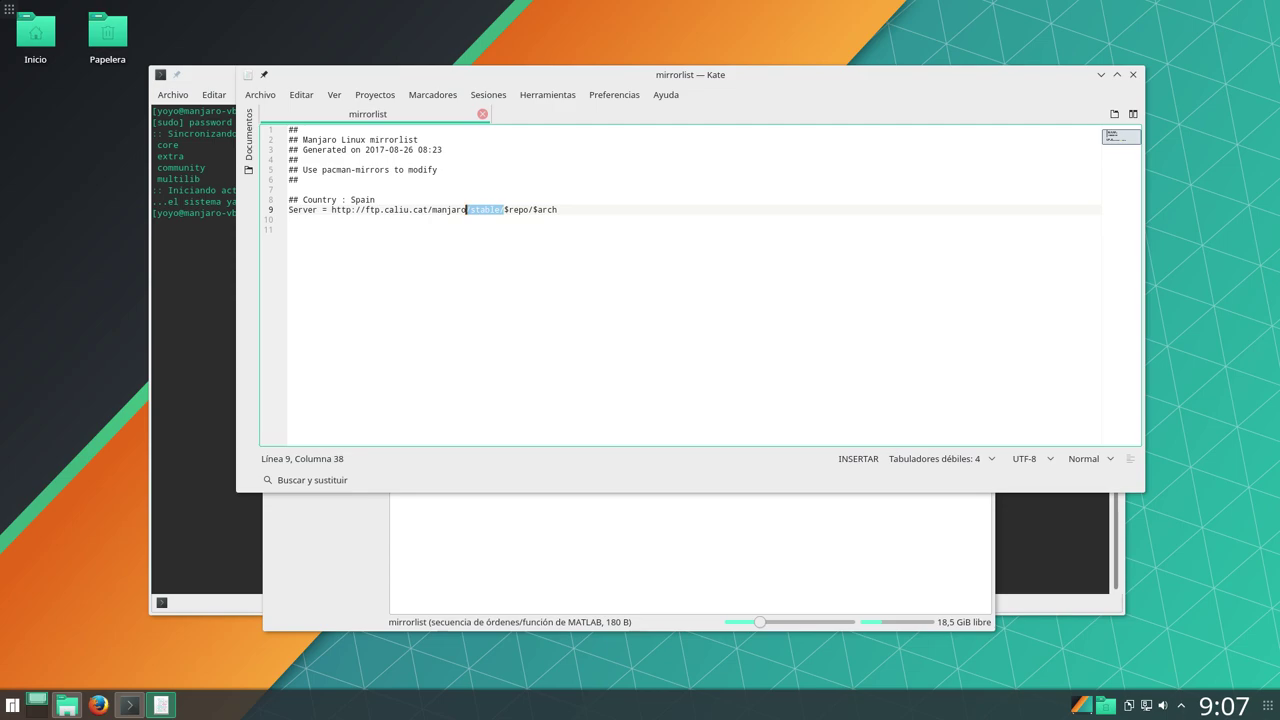
{"action": "left_click", "coordinate": [549, 289]}
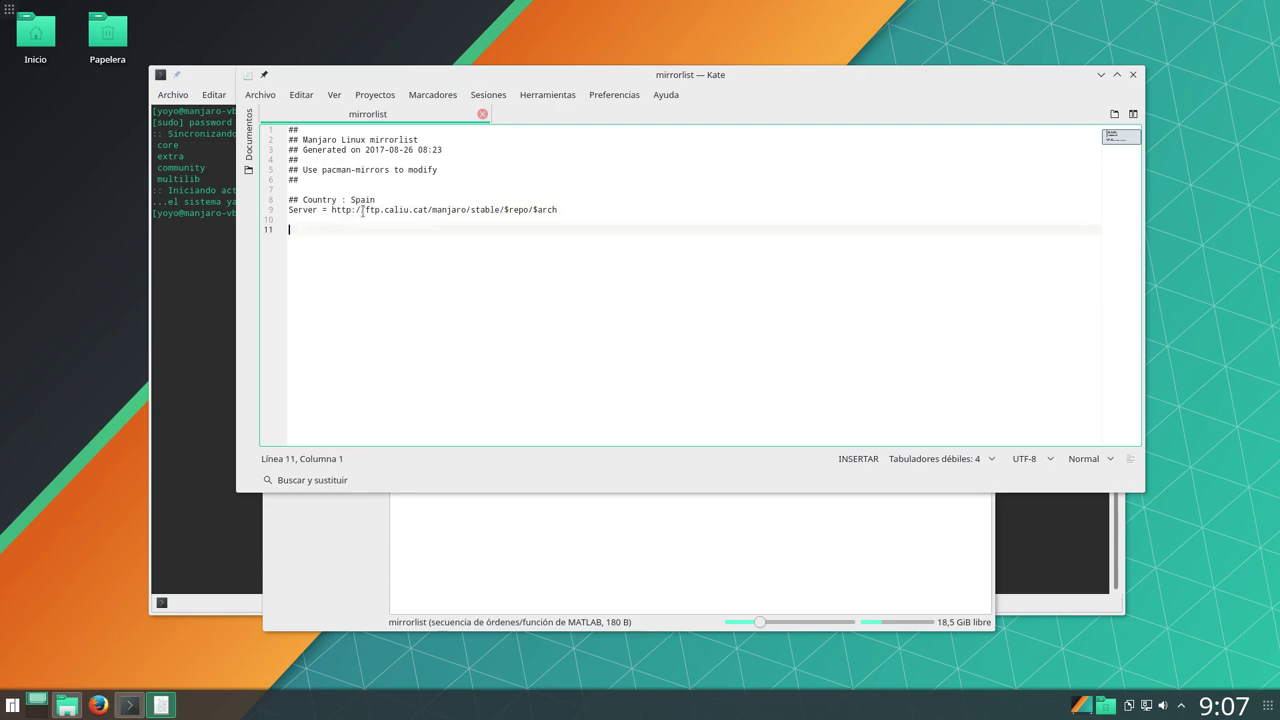
{"action": "left_click_drag", "start_coordinate": [333, 212], "coordinate": [425, 212]}
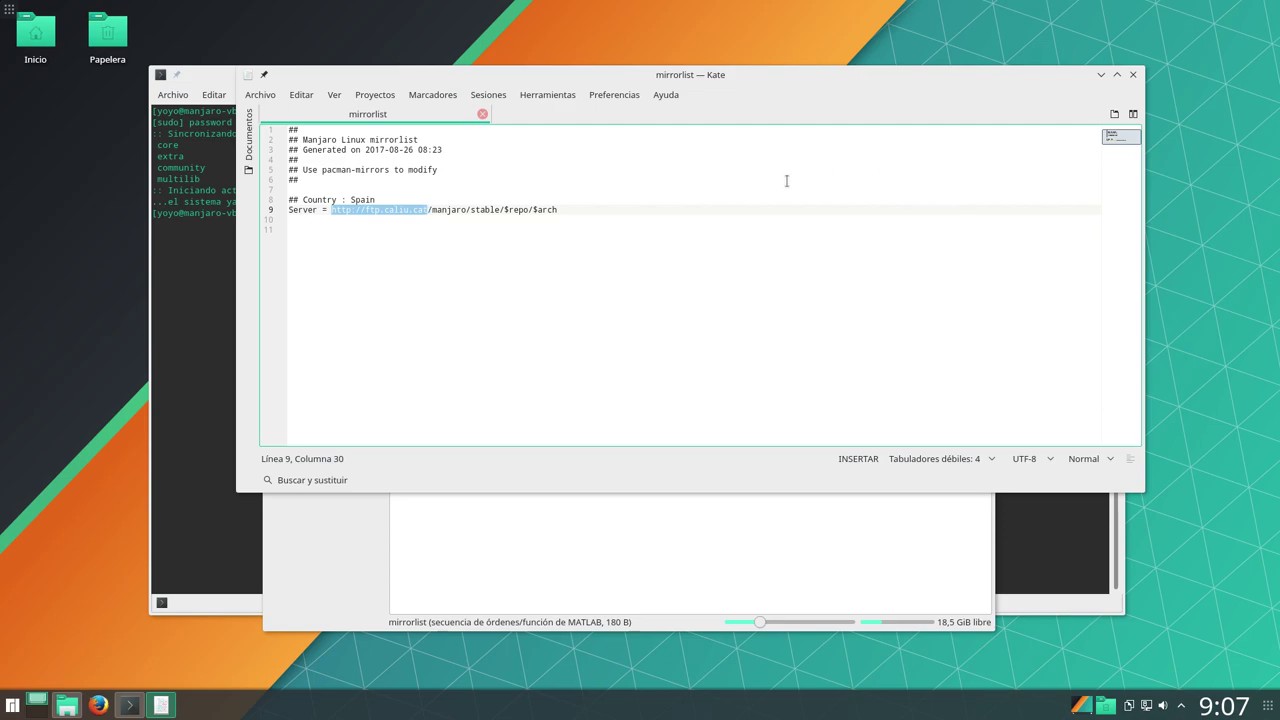
{"action": "left_click", "coordinate": [1133, 74]}
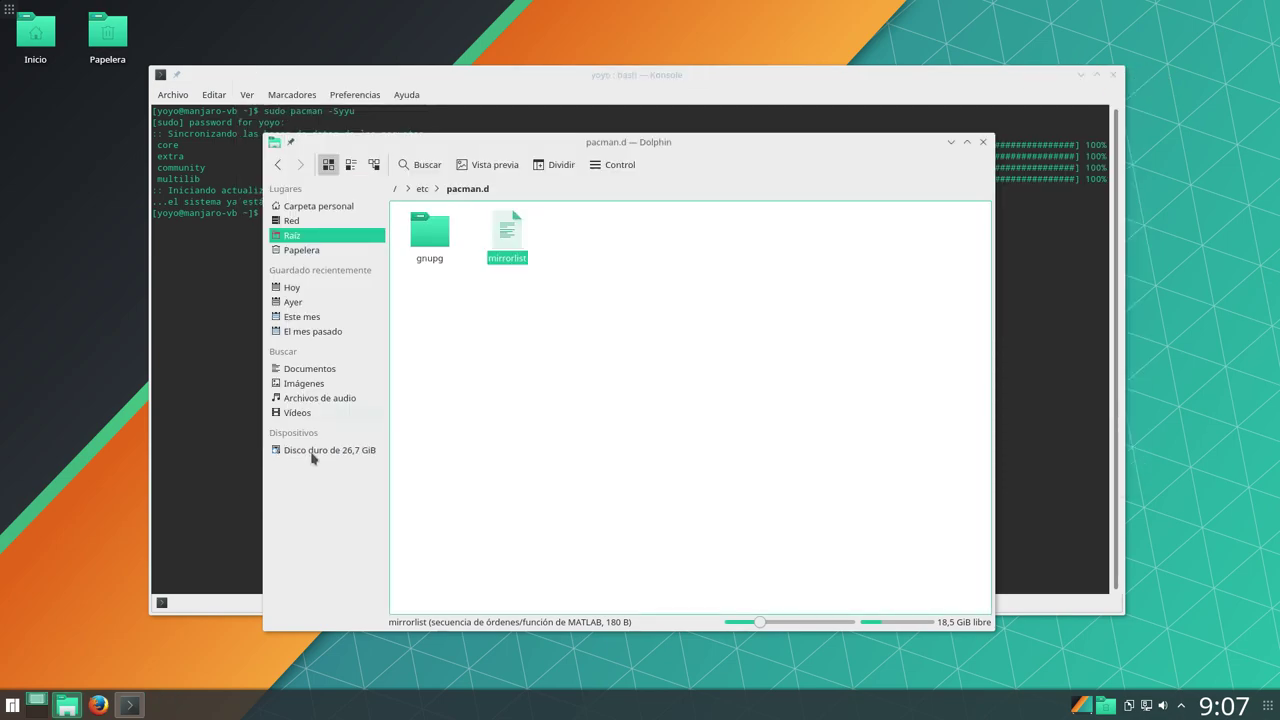
{"action": "left_click", "coordinate": [983, 142]}
Step: Review the update output in the terminal, run screenfetch for the system summary, and close the terminal
{"action": "left_click_drag", "start_coordinate": [372, 222], "coordinate": [153, 92]}
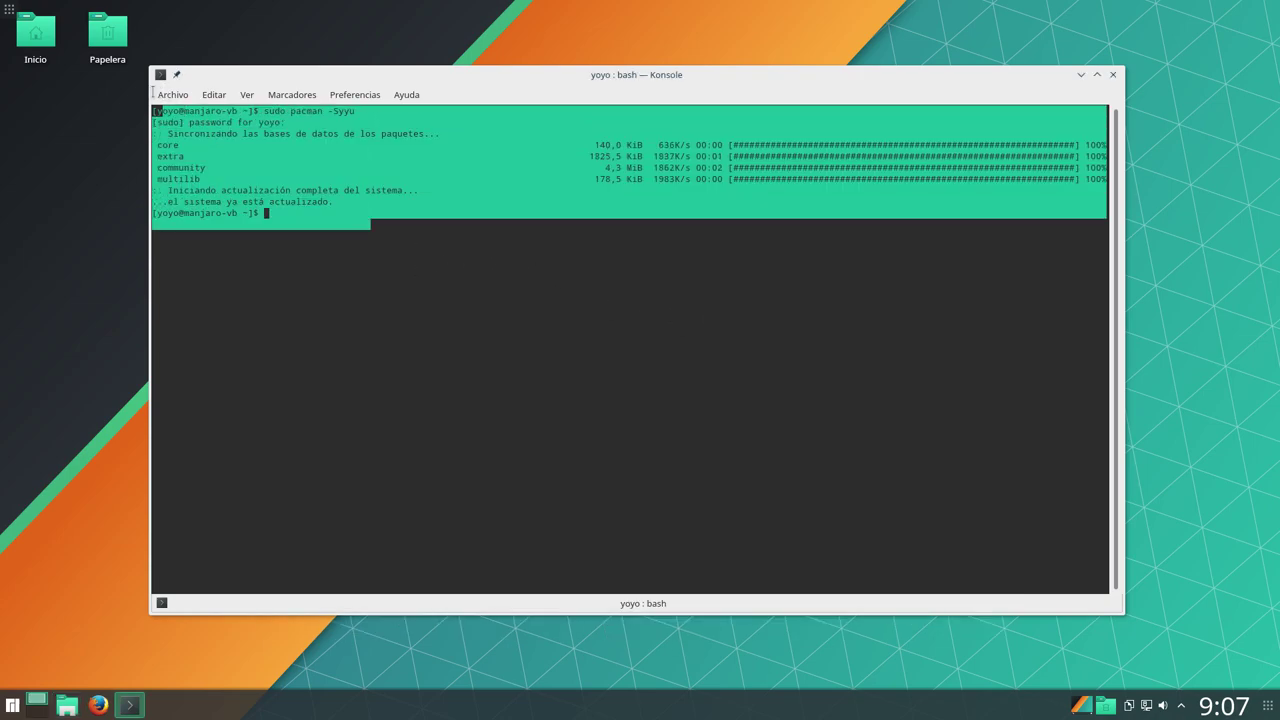
{"action": "left_click", "coordinate": [316, 310]}
{"action": "left_click_drag", "start_coordinate": [586, 80], "coordinate": [593, 86]}
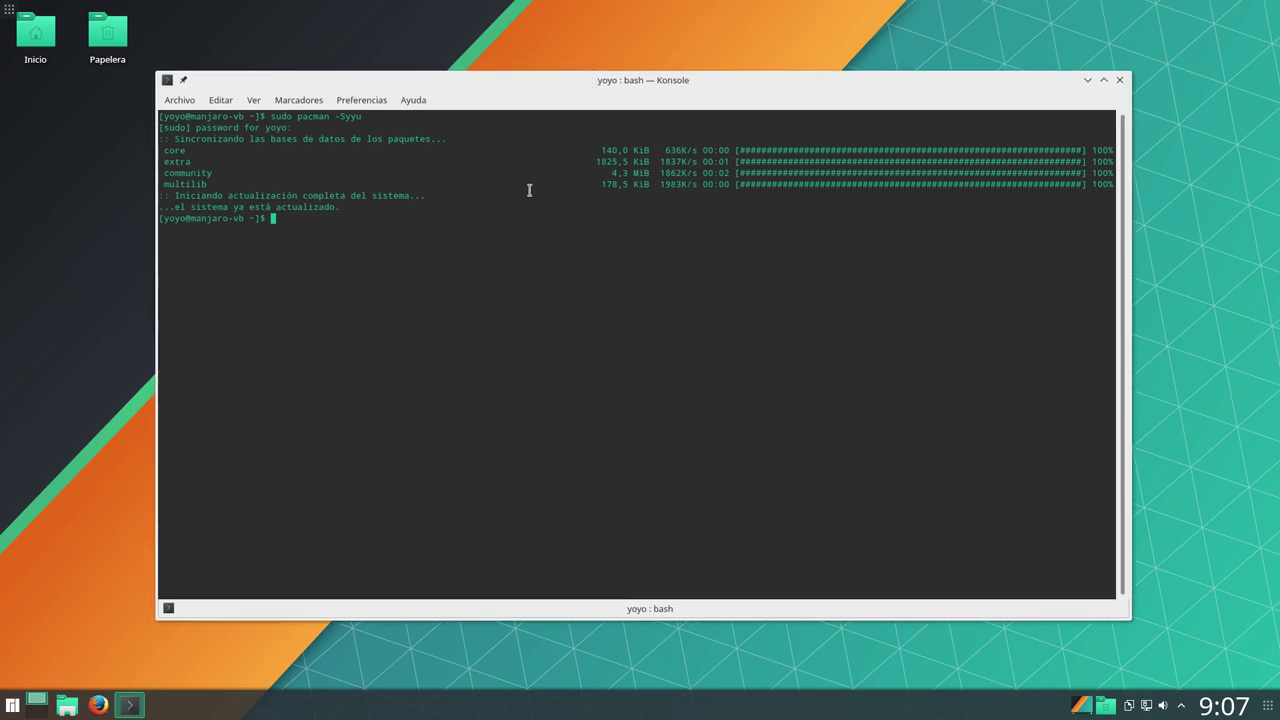
{"action": "type", "text": "screenfetch"}
{"action": "key", "text": "Return"}
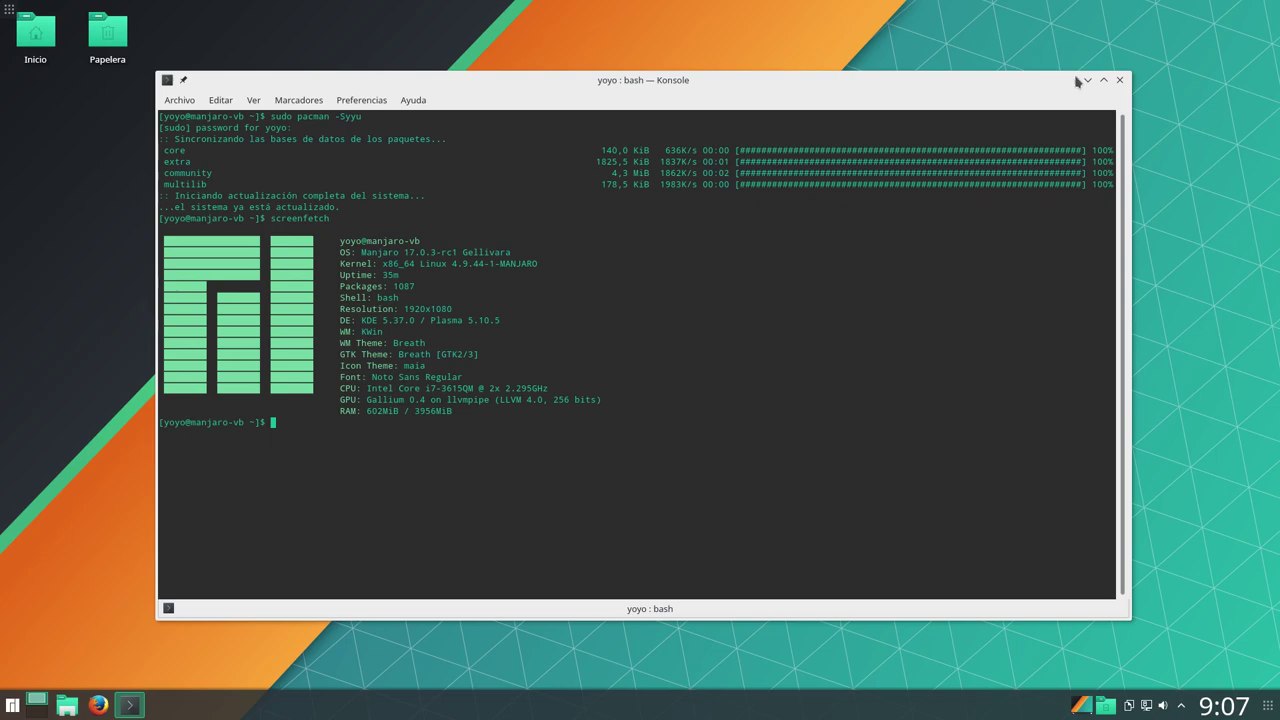
{"action": "left_click", "coordinate": [1121, 82]}
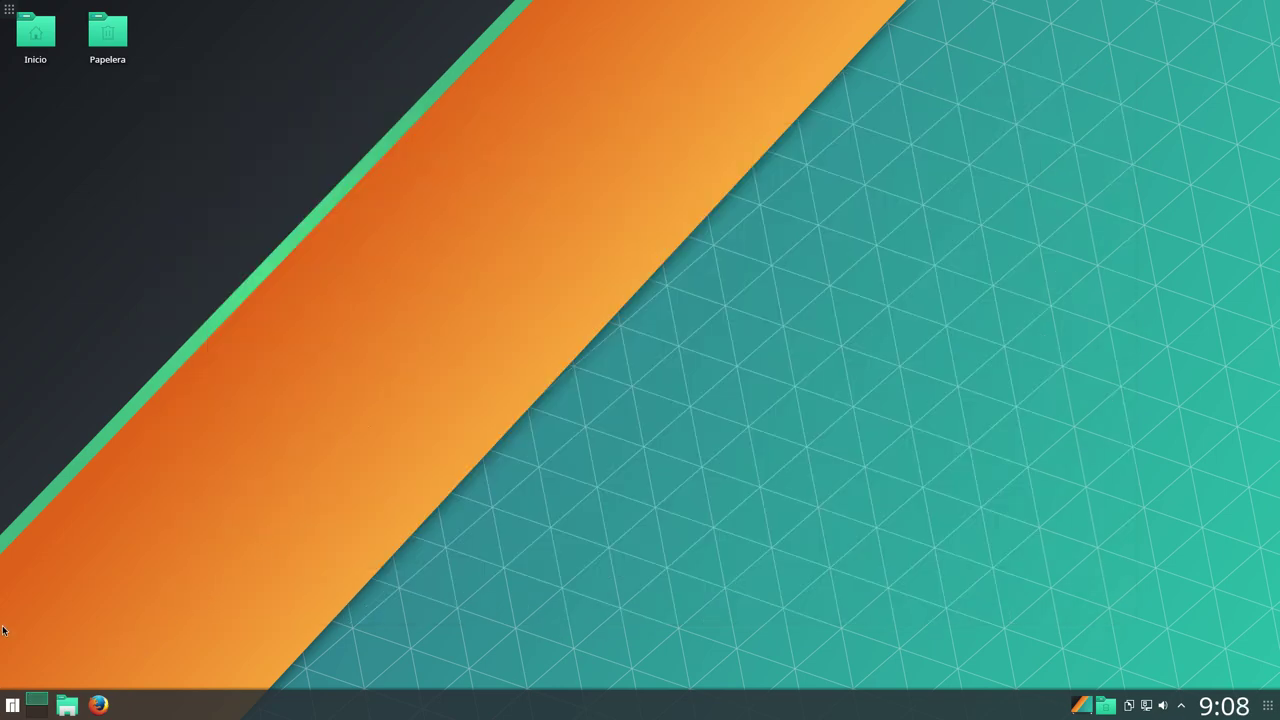
Step: Open the Info Center from the computer section of the application launcher, shrink its window, and place it towards the desktop's upper-right area
{"action": "left_click", "coordinate": [10, 707]}
{"action": "left_click", "coordinate": [155, 671]}
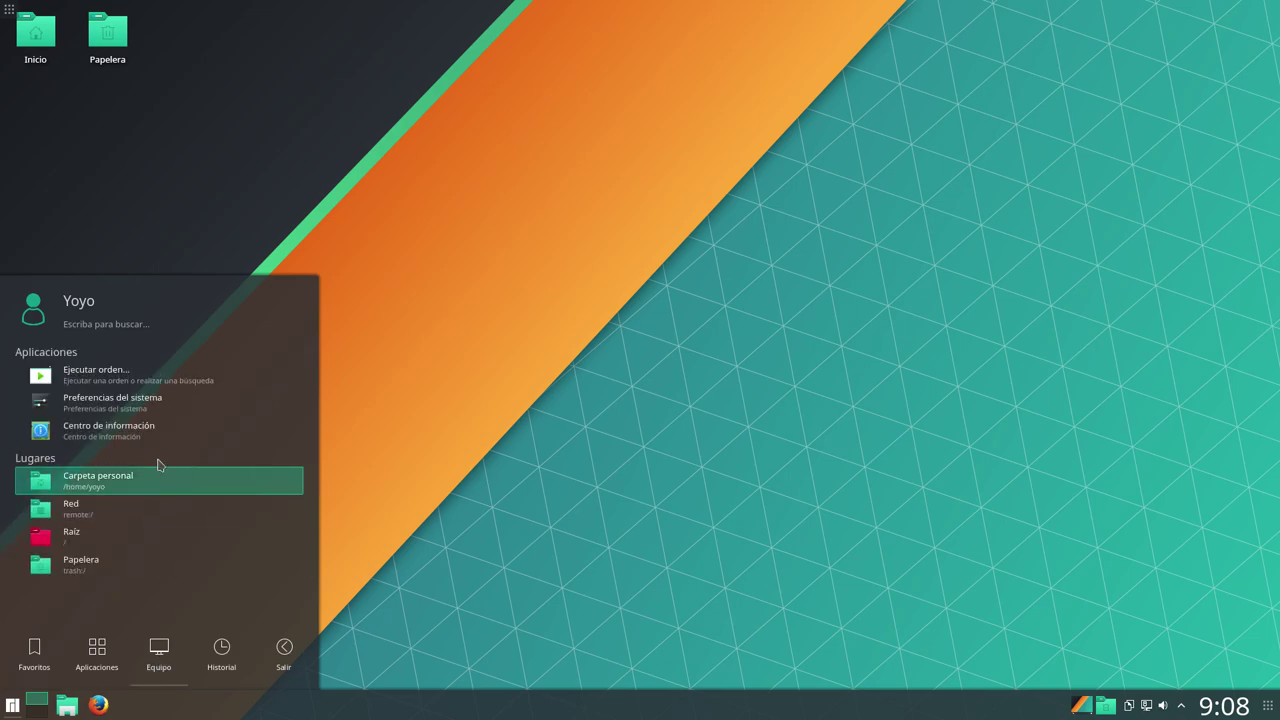
{"action": "left_click", "coordinate": [122, 444]}
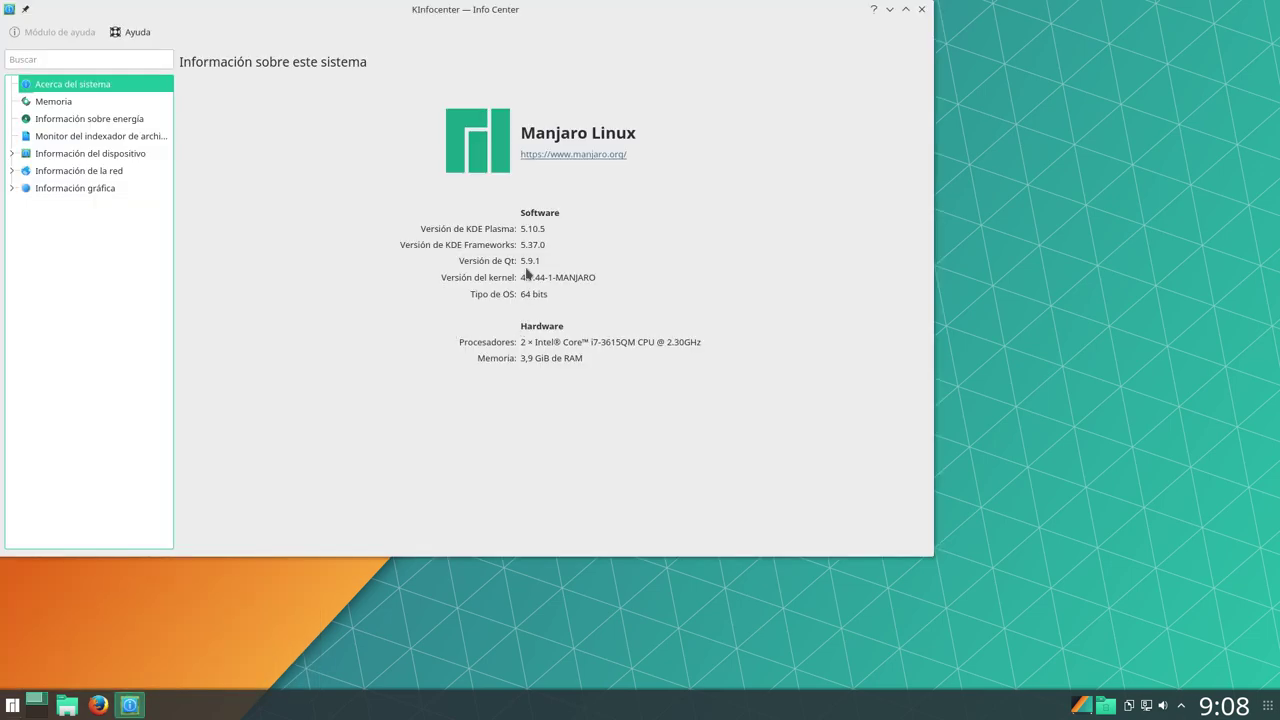
{"action": "left_click_drag", "start_coordinate": [505, 15], "coordinate": [647, 60]}
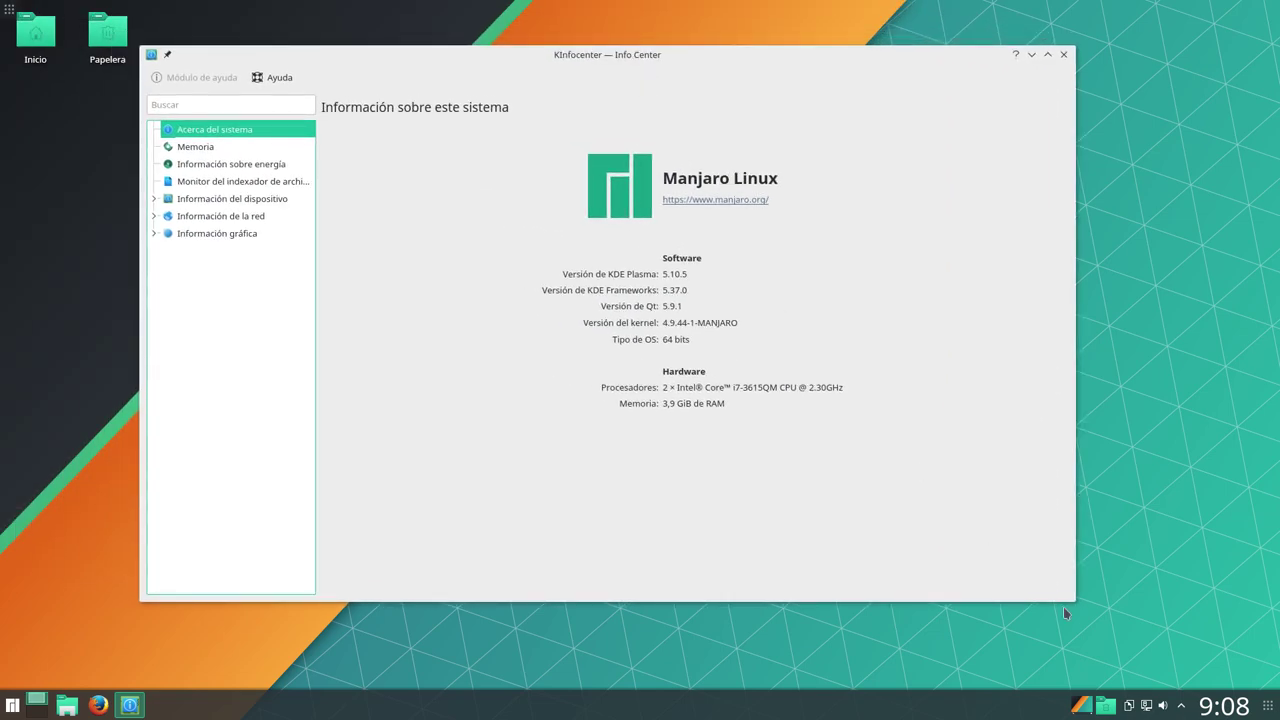
{"action": "left_click_drag", "start_coordinate": [1074, 607], "coordinate": [957, 500]}
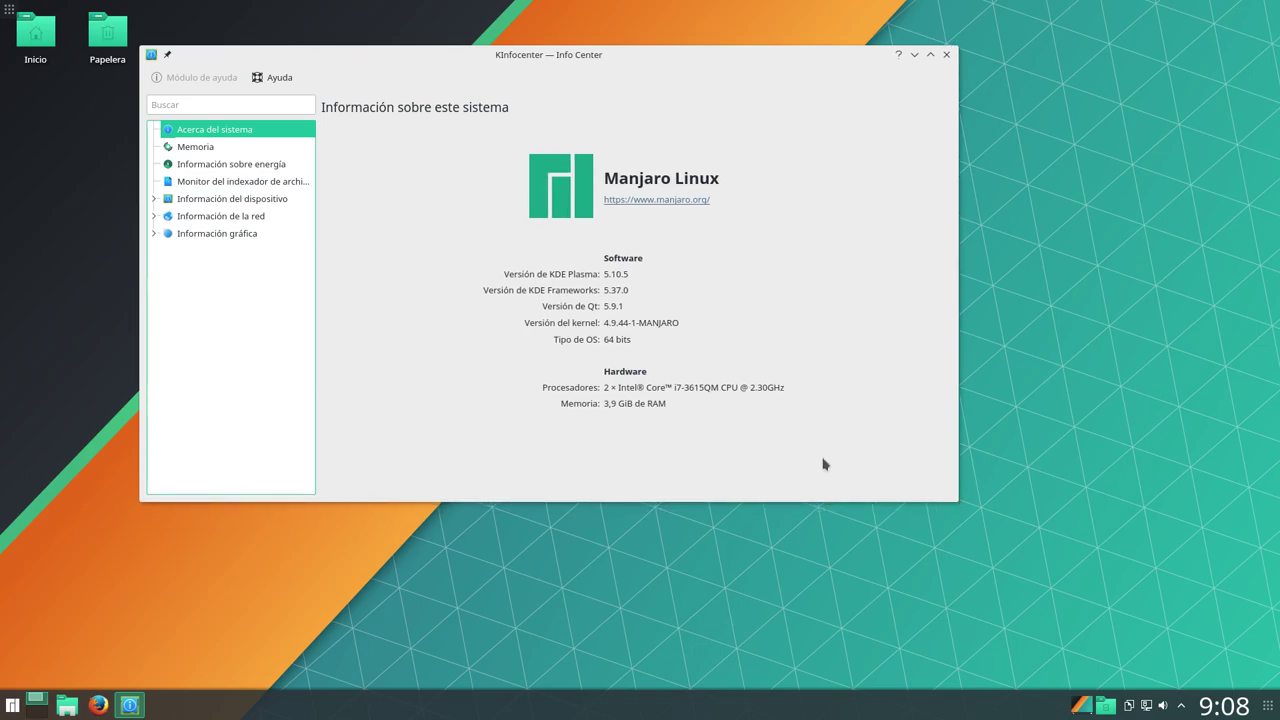
{"action": "left_click_drag", "start_coordinate": [575, 50], "coordinate": [866, 43]}
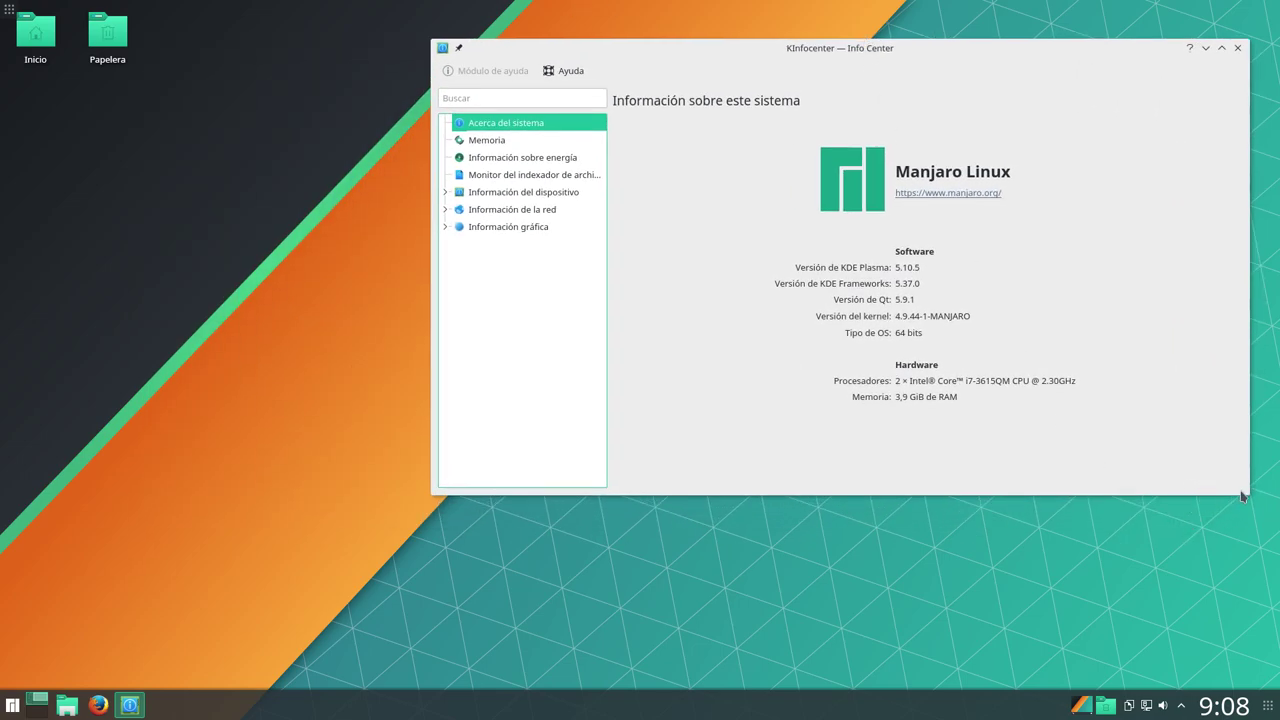
{"action": "left_click_drag", "start_coordinate": [1245, 492], "coordinate": [1139, 440]}
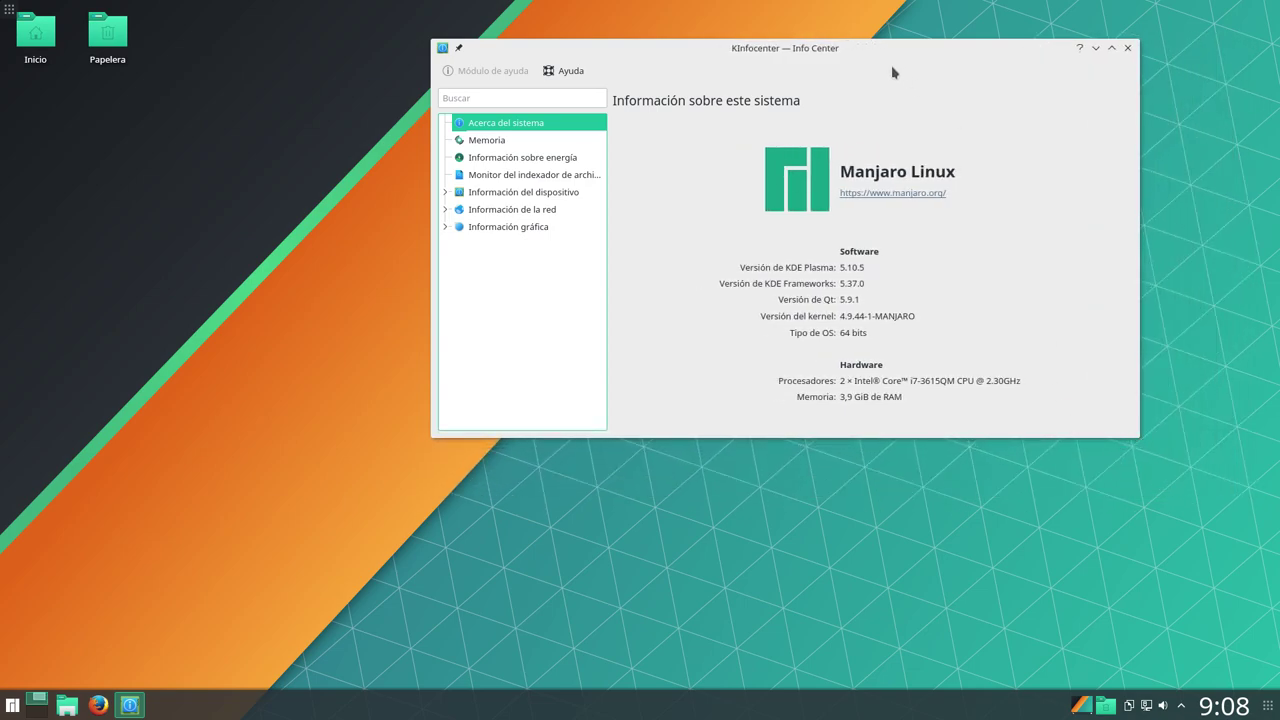
{"action": "left_click_drag", "start_coordinate": [897, 49], "coordinate": [967, 39]}
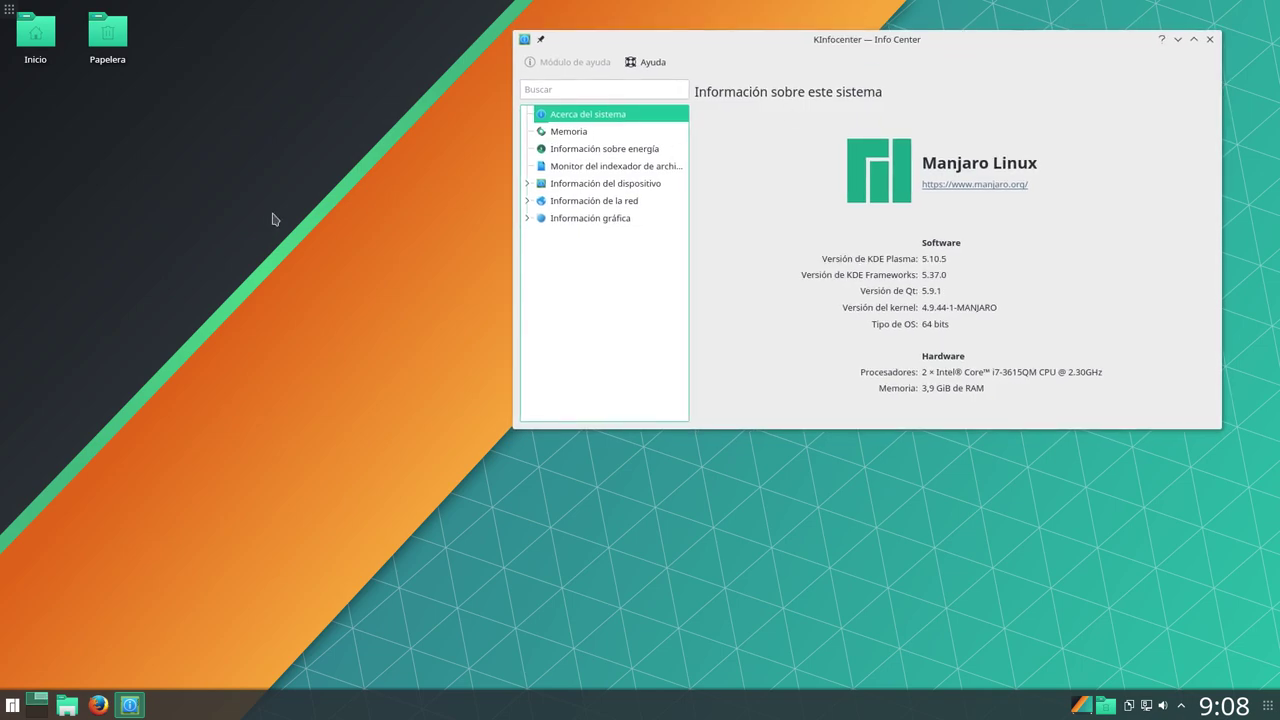
Step: Capture the full screen with a 7-second delay, showing the open application launcher beside the Info Center, and save the image
{"action": "key", "text": "Print"}
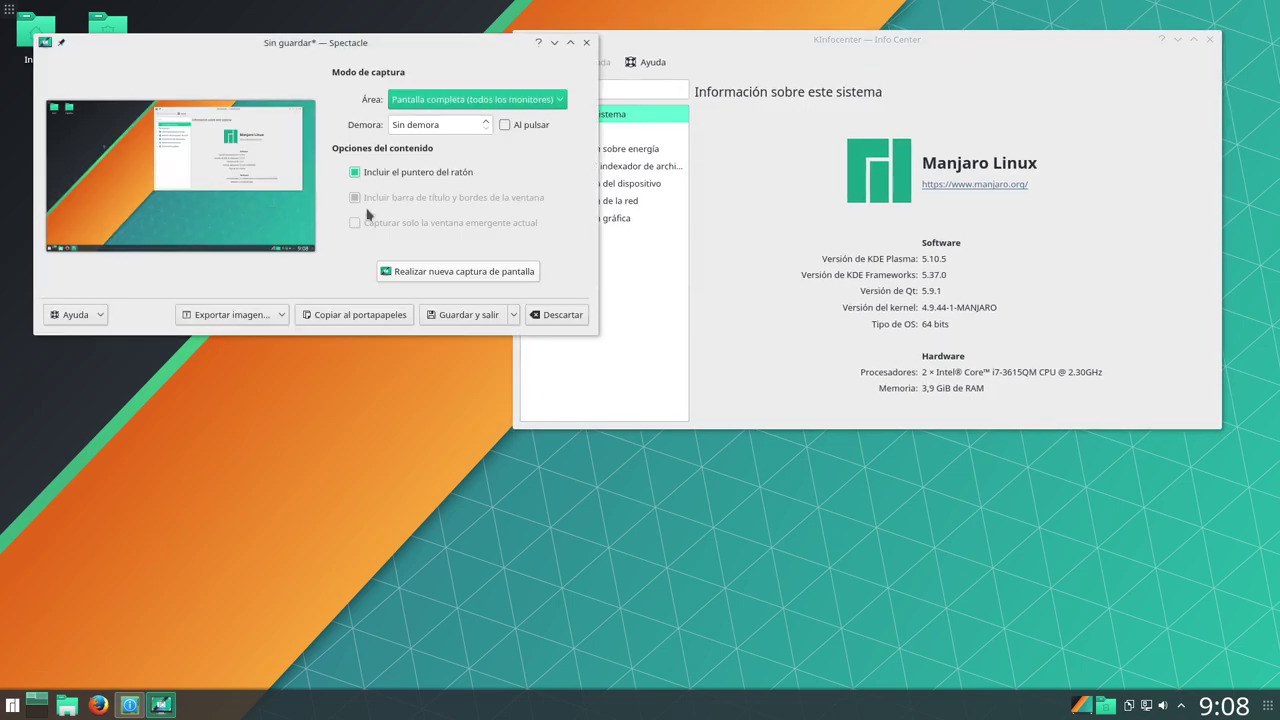
{"action": "left_click", "coordinate": [488, 122]}
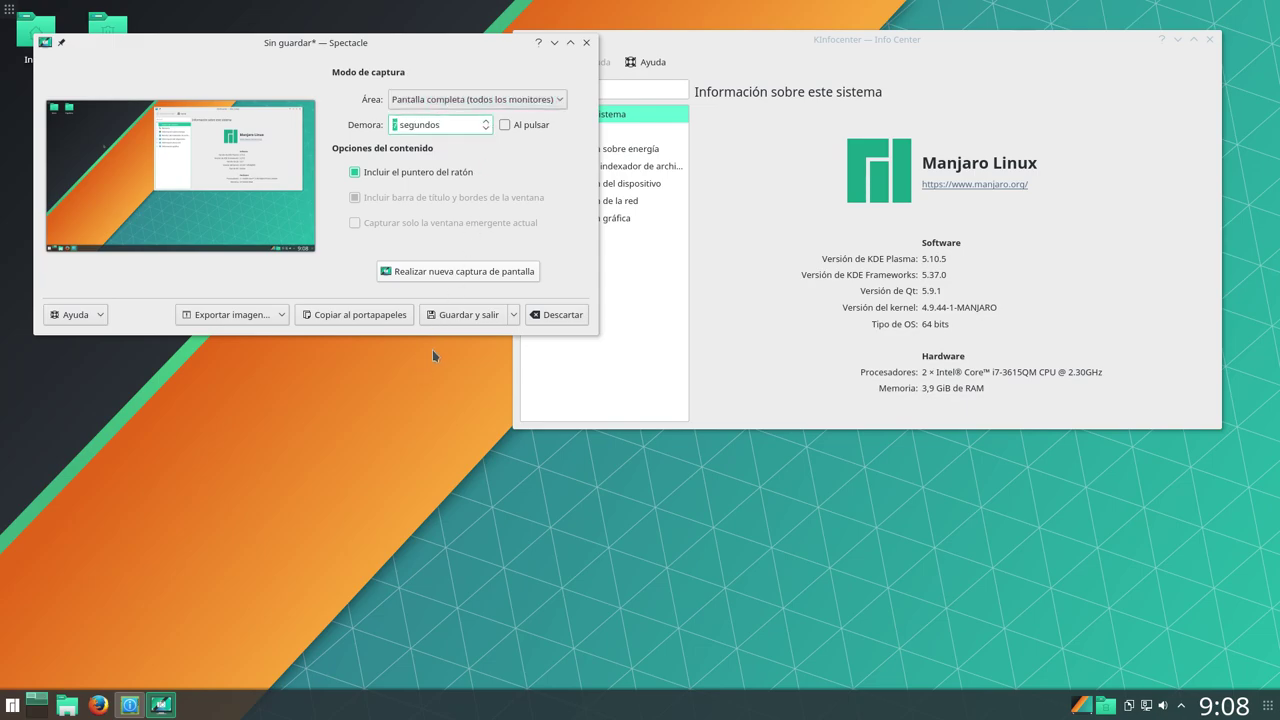
{"action": "left_click", "coordinate": [452, 271]}
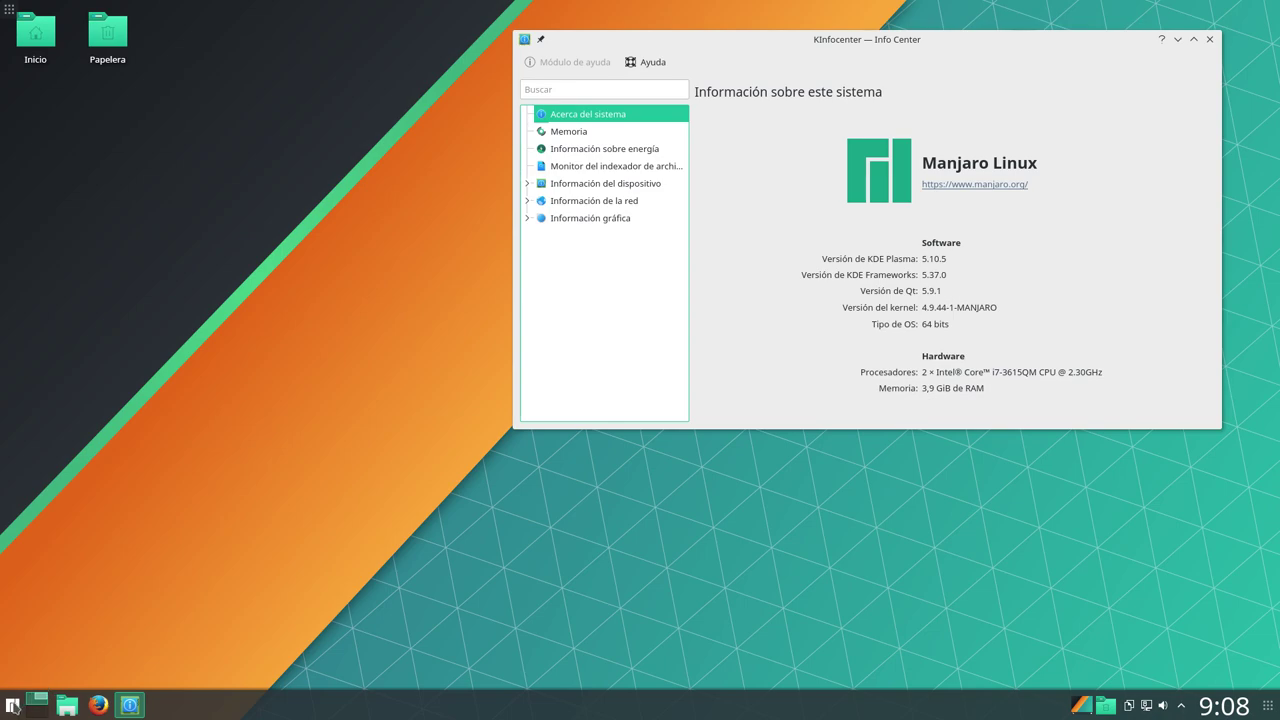
{"action": "left_click", "coordinate": [13, 705]}
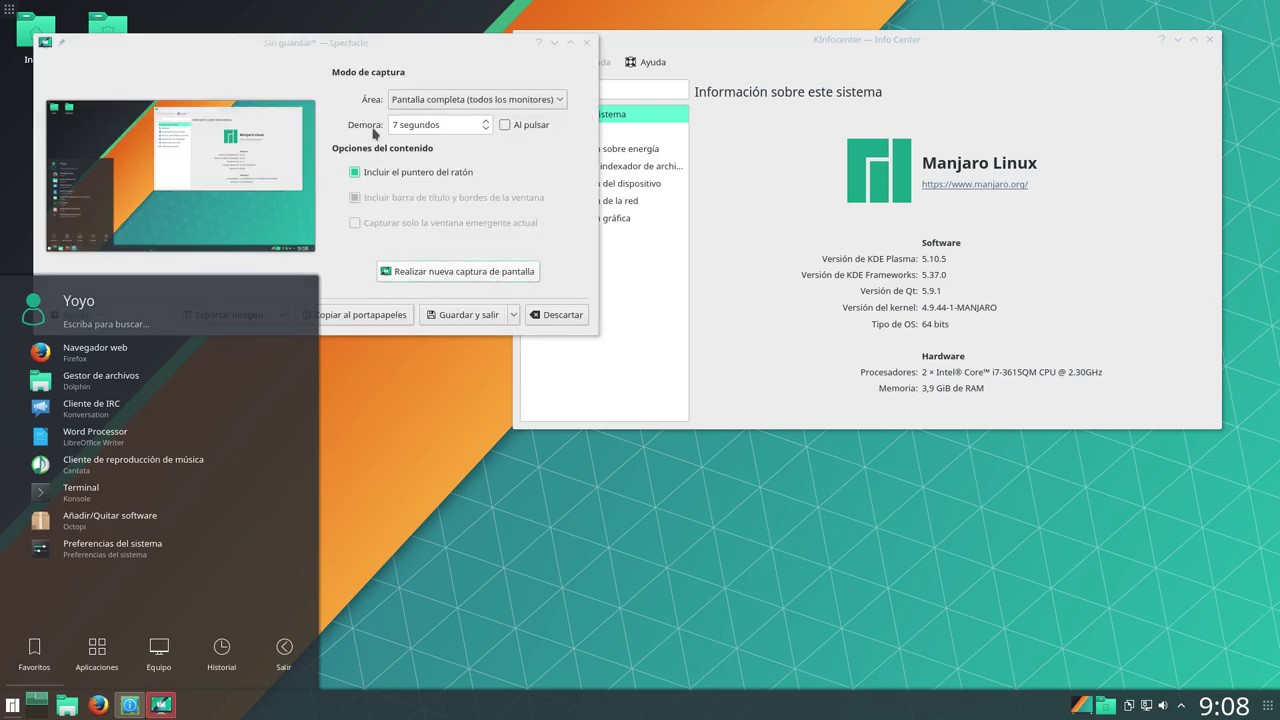
{"action": "left_click", "coordinate": [345, 45]}
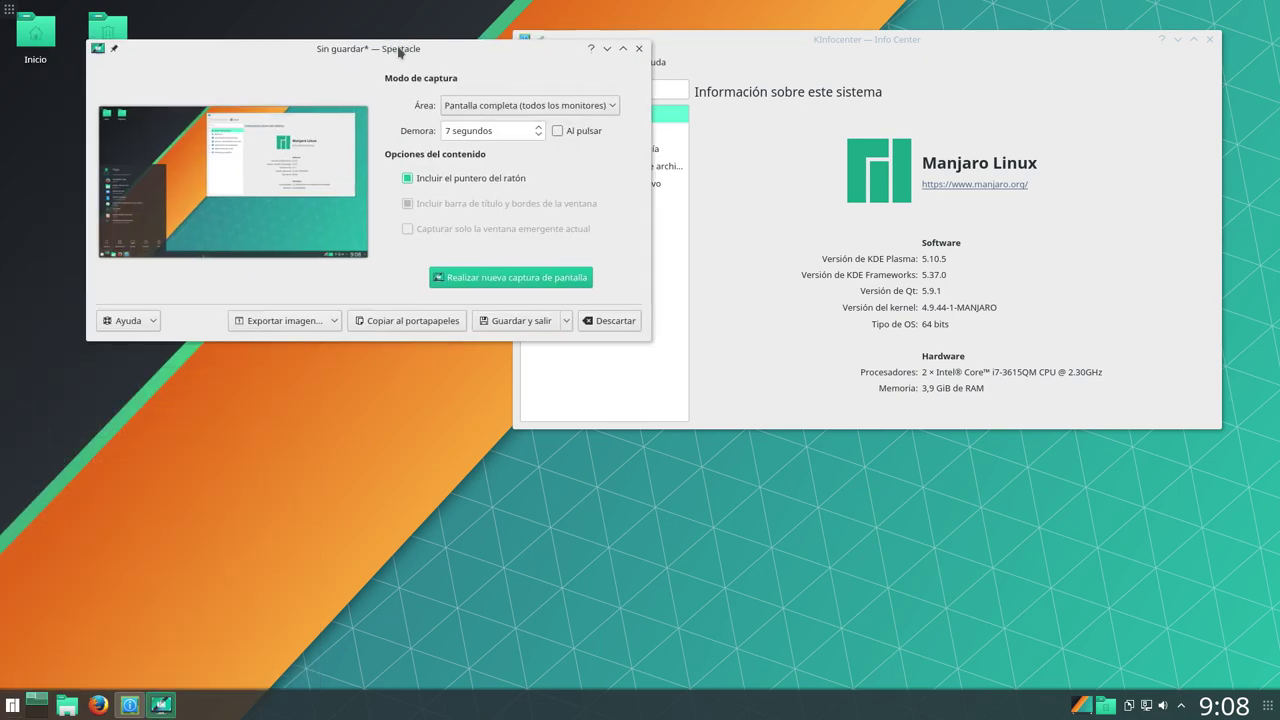
{"action": "left_click", "coordinate": [490, 315]}
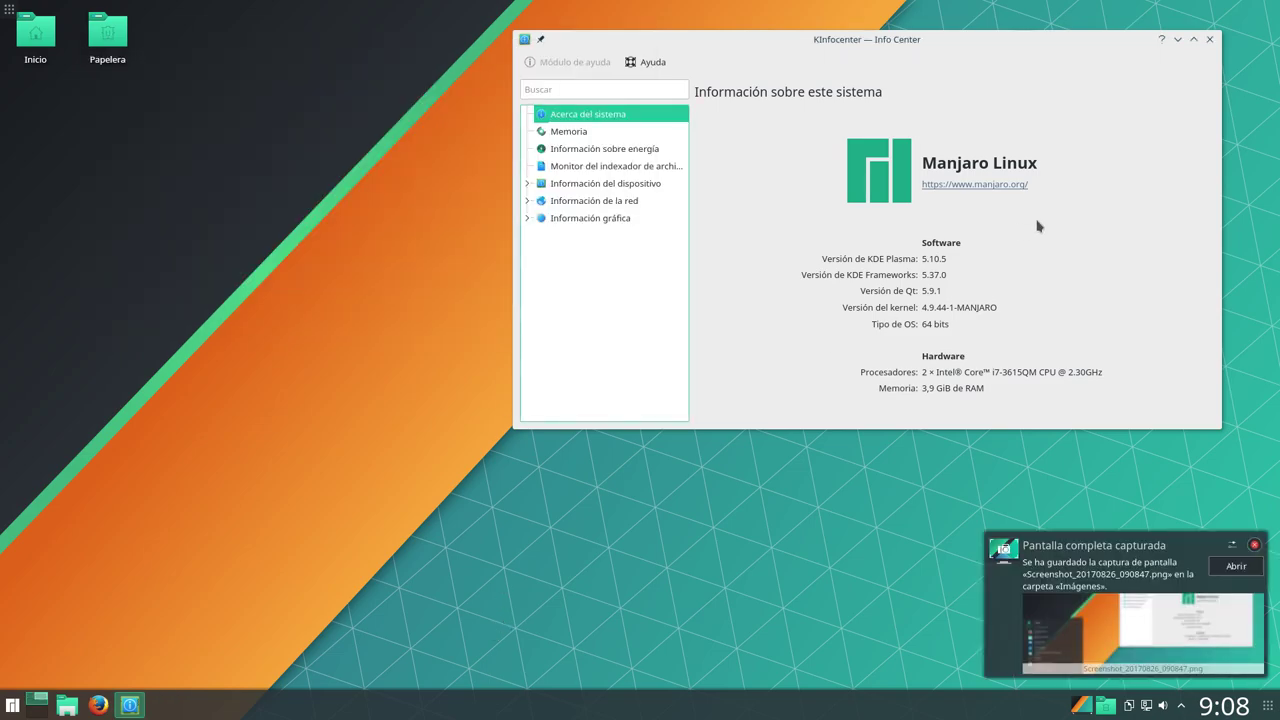
Step: Dismiss the screenshot notification and move the Info Center window back towards the middle of the desktop
{"action": "left_click", "coordinate": [1254, 545]}
{"action": "left_click_drag", "start_coordinate": [984, 40], "coordinate": [760, 80]}
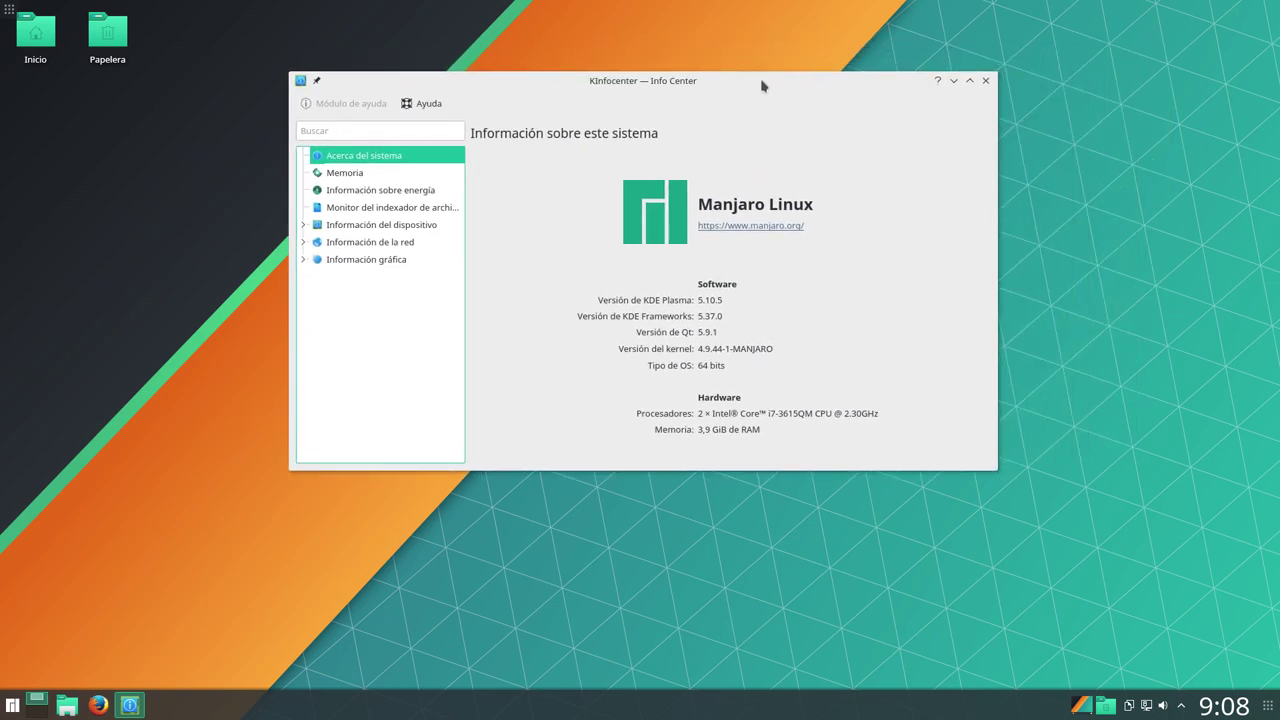
{"action": "left_click_drag", "start_coordinate": [629, 92], "coordinate": [610, 103]}
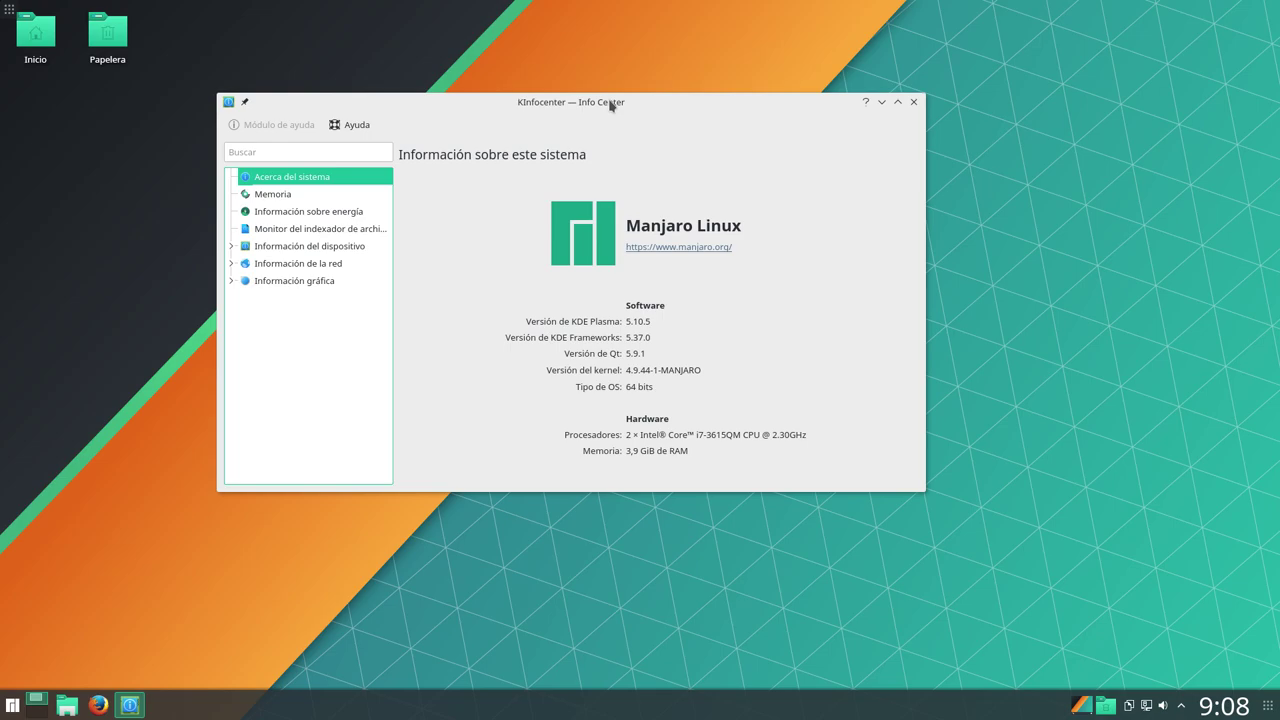